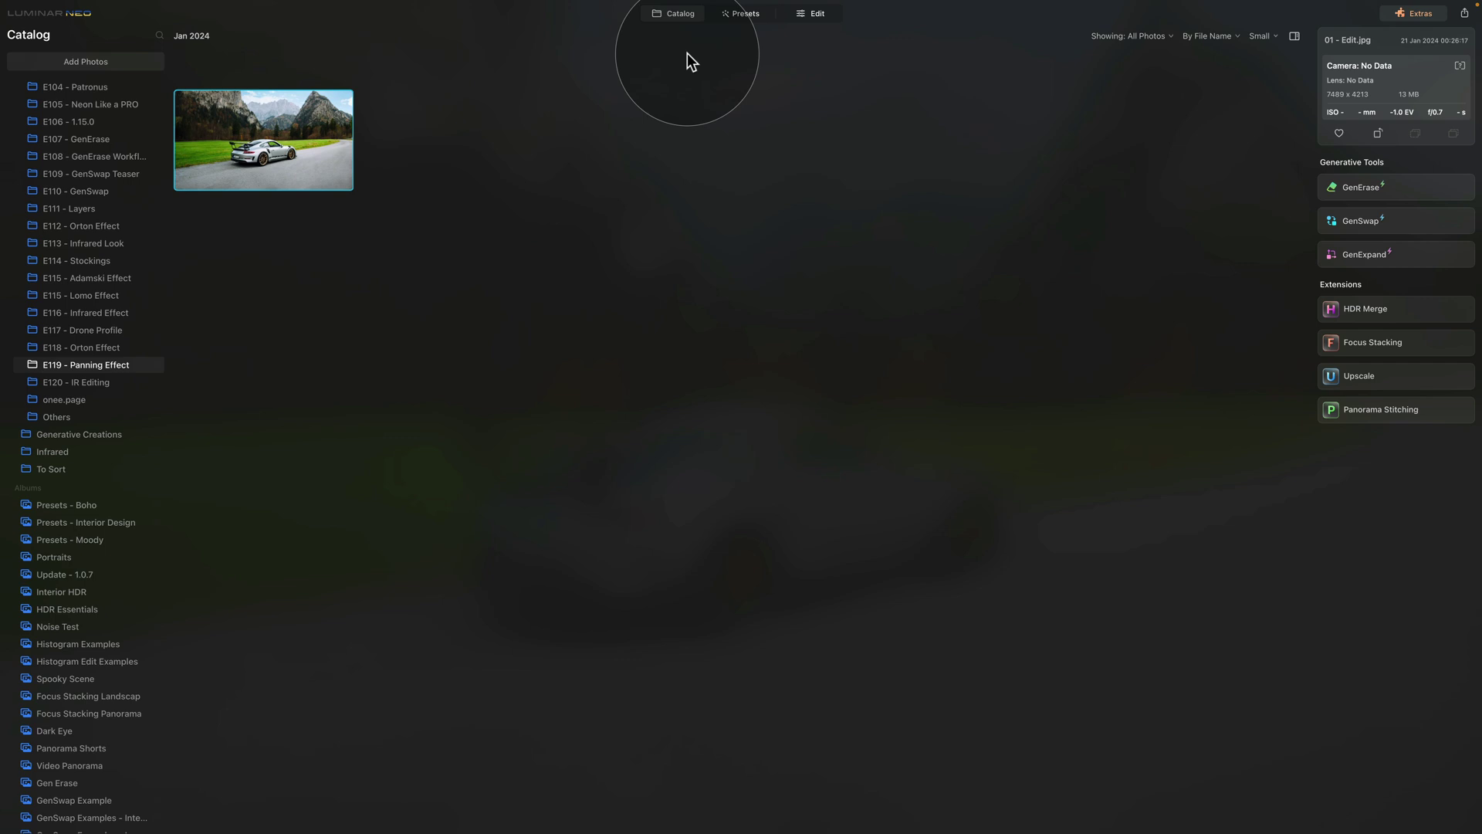
{"action": "double_click", "coordinate": [298, 135]}
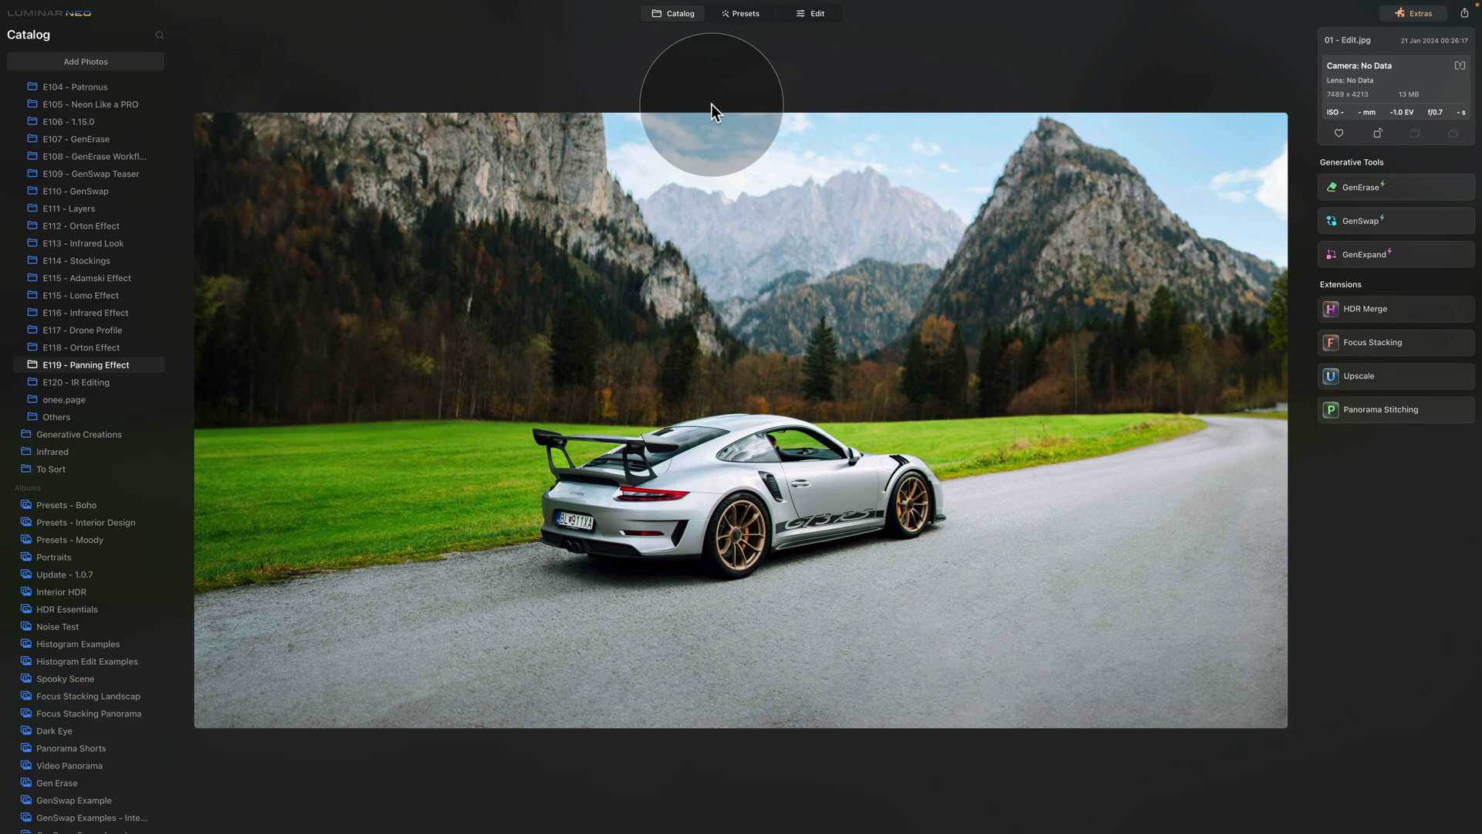
{"action": "key", "text": "Escape"}
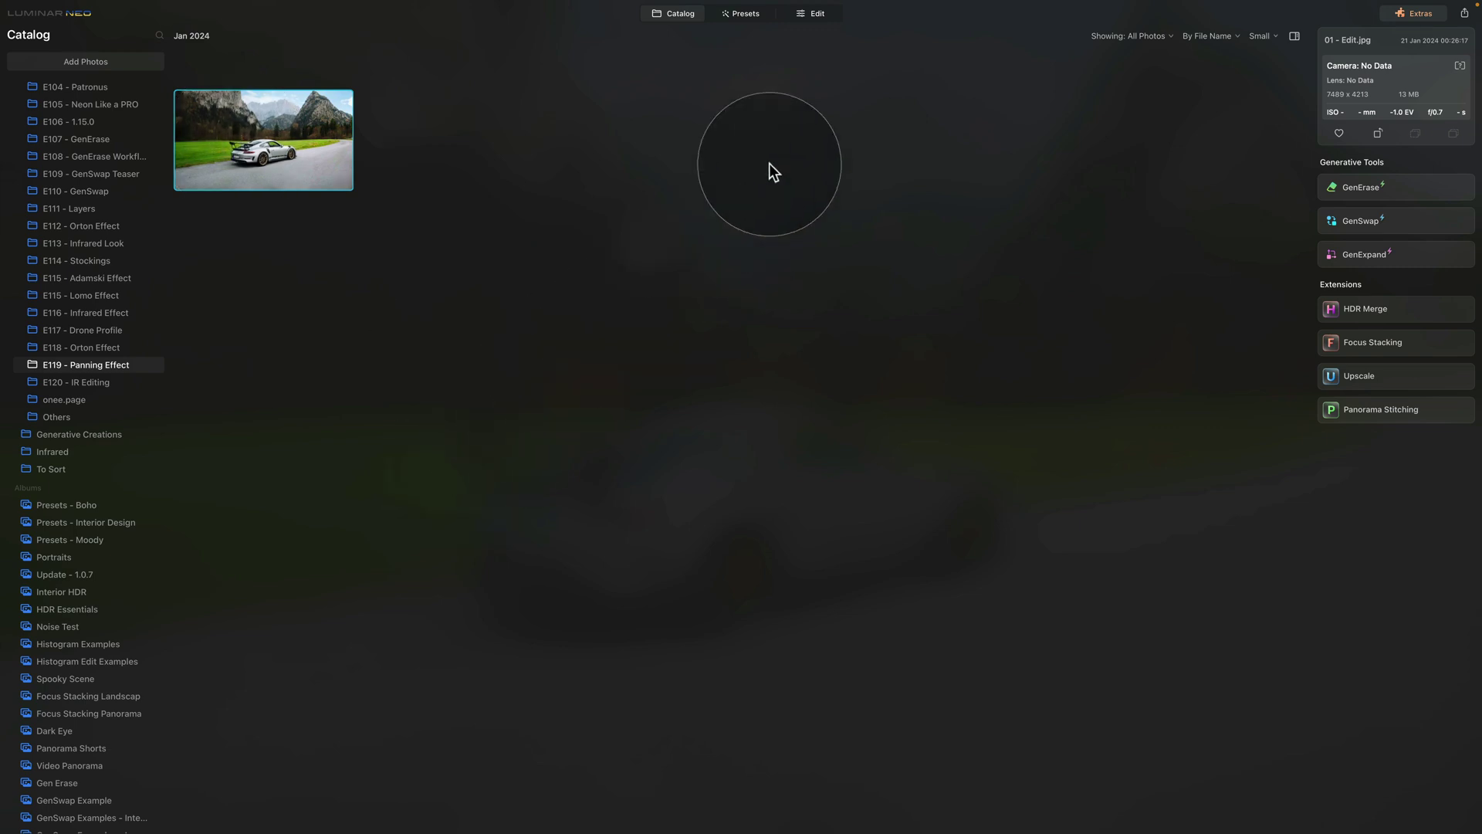
Open the Porsche photo in Edit and set the Creative > Blur tool to Motion.
{"action": "left_click", "coordinate": [804, 20]}
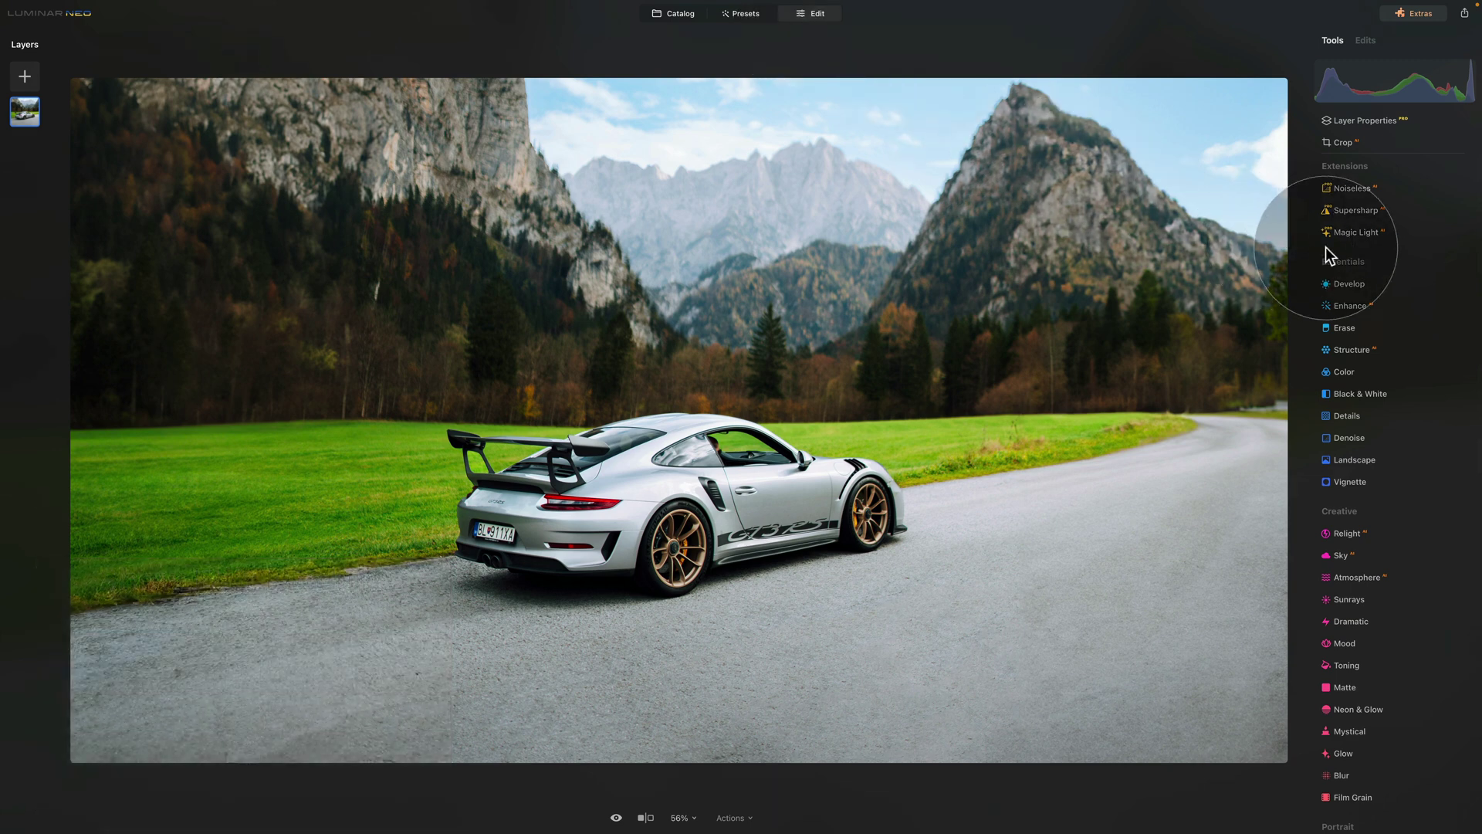
{"action": "scroll", "coordinate": [1343, 294], "scroll_direction": "down", "scroll_amount": 1}
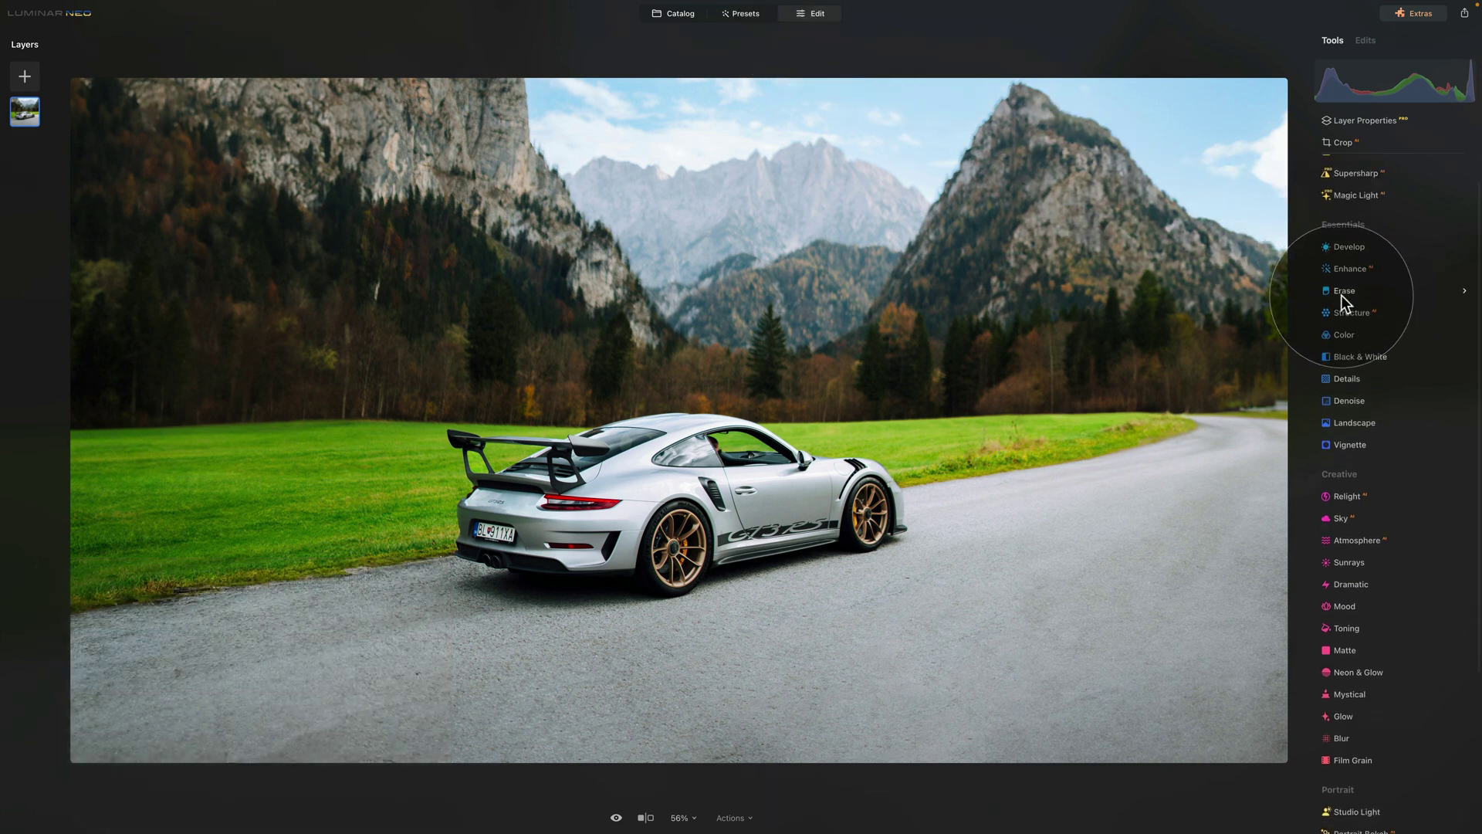
{"action": "scroll", "coordinate": [1343, 295], "scroll_direction": "down", "scroll_amount": 3}
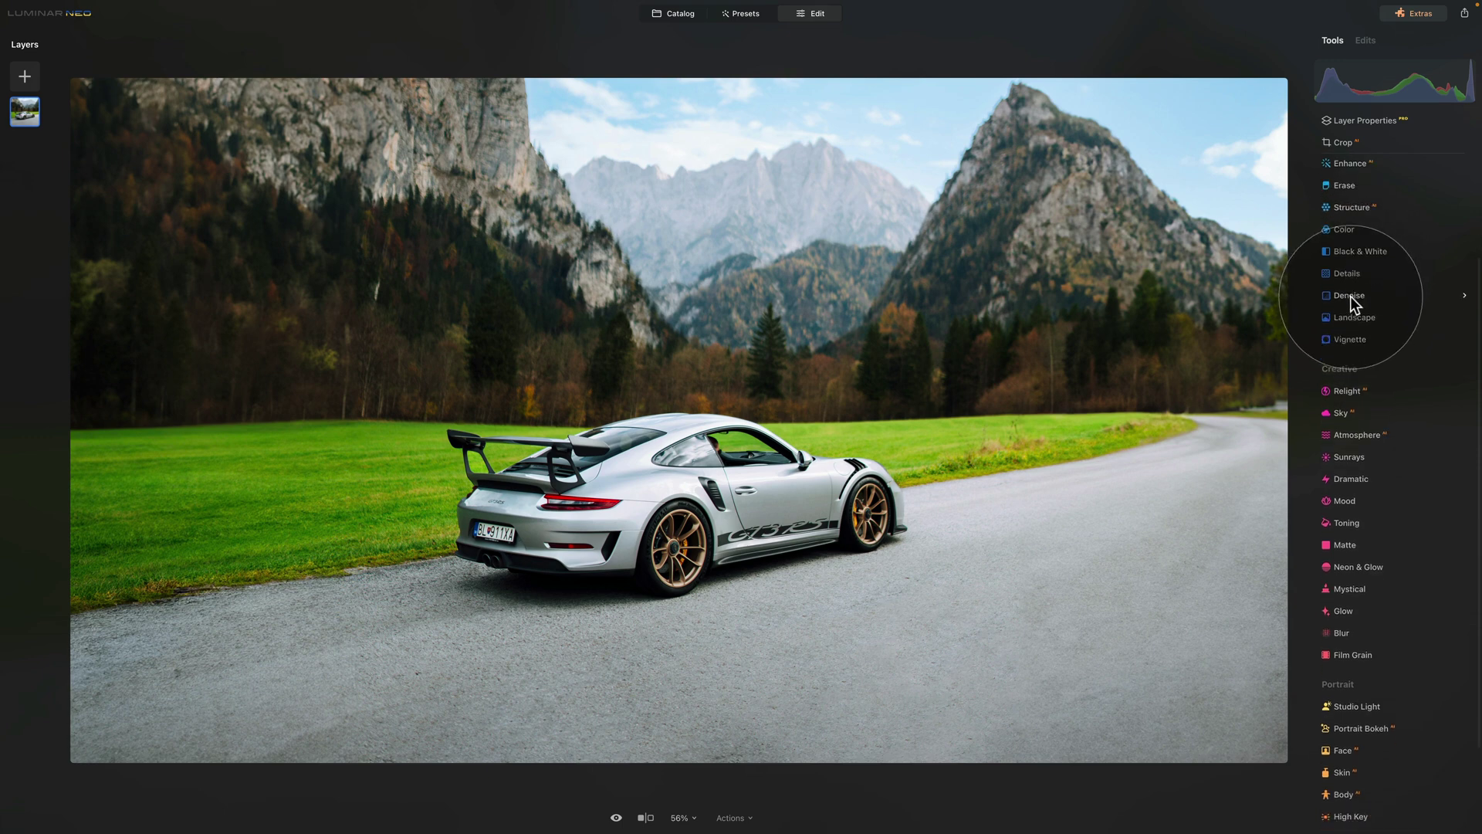
{"action": "scroll", "coordinate": [1350, 296], "scroll_direction": "down", "scroll_amount": 2}
{"action": "left_click", "coordinate": [1335, 554]}
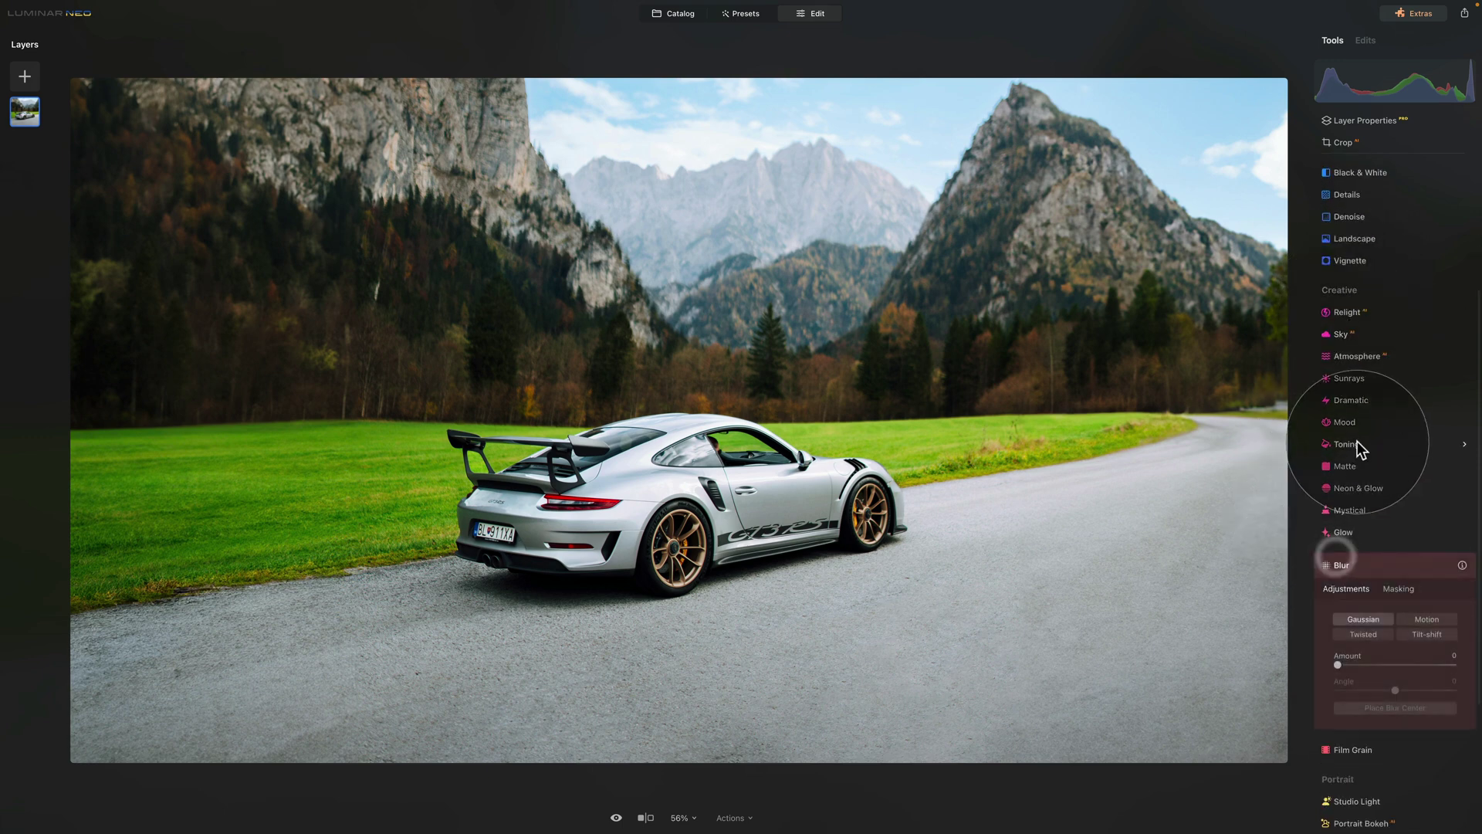
{"action": "scroll", "coordinate": [1304, 301], "scroll_direction": "down", "scroll_amount": 3}
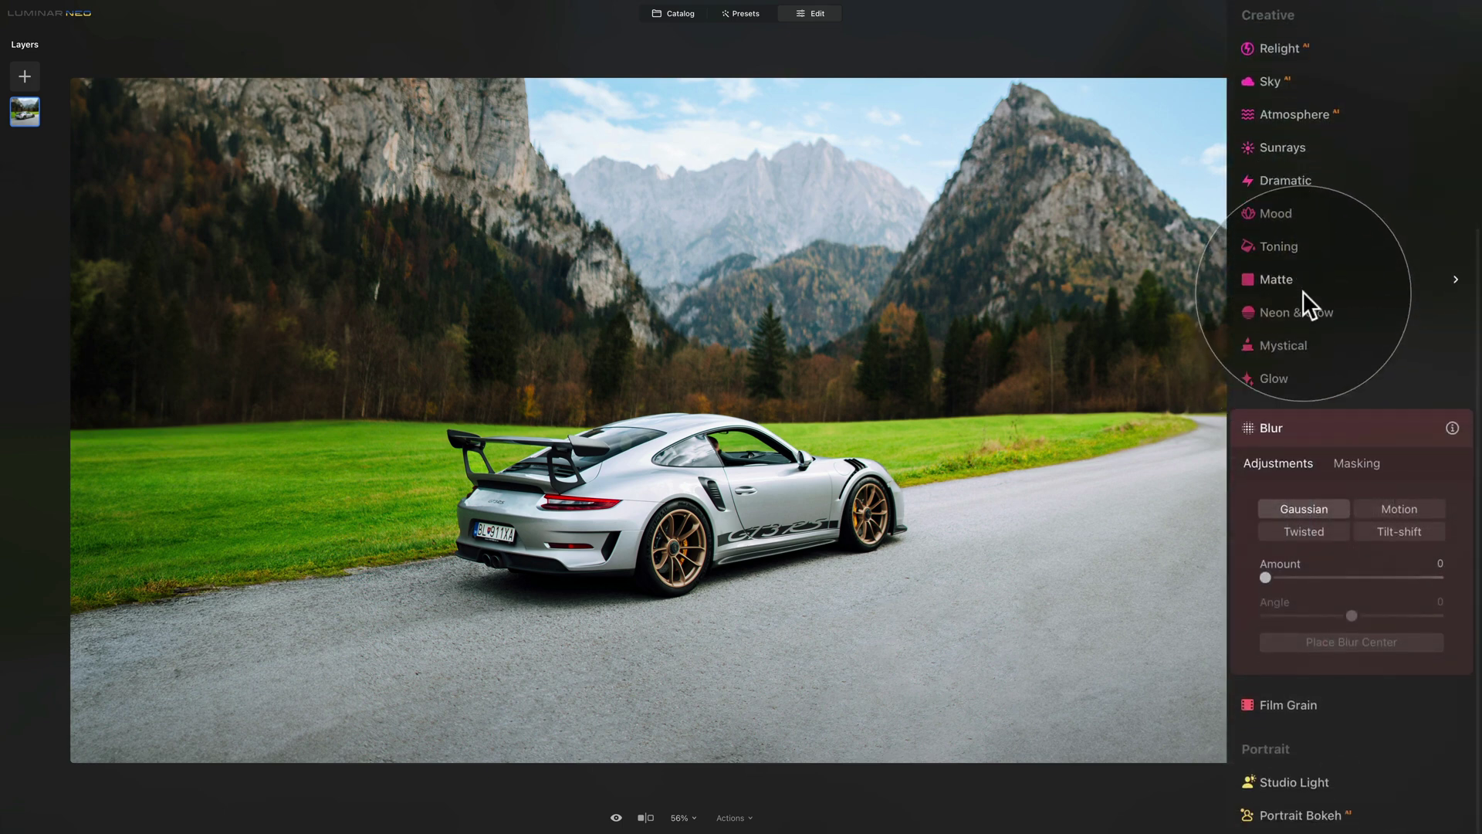
{"action": "scroll", "coordinate": [1303, 290], "scroll_direction": "down", "scroll_amount": 4}
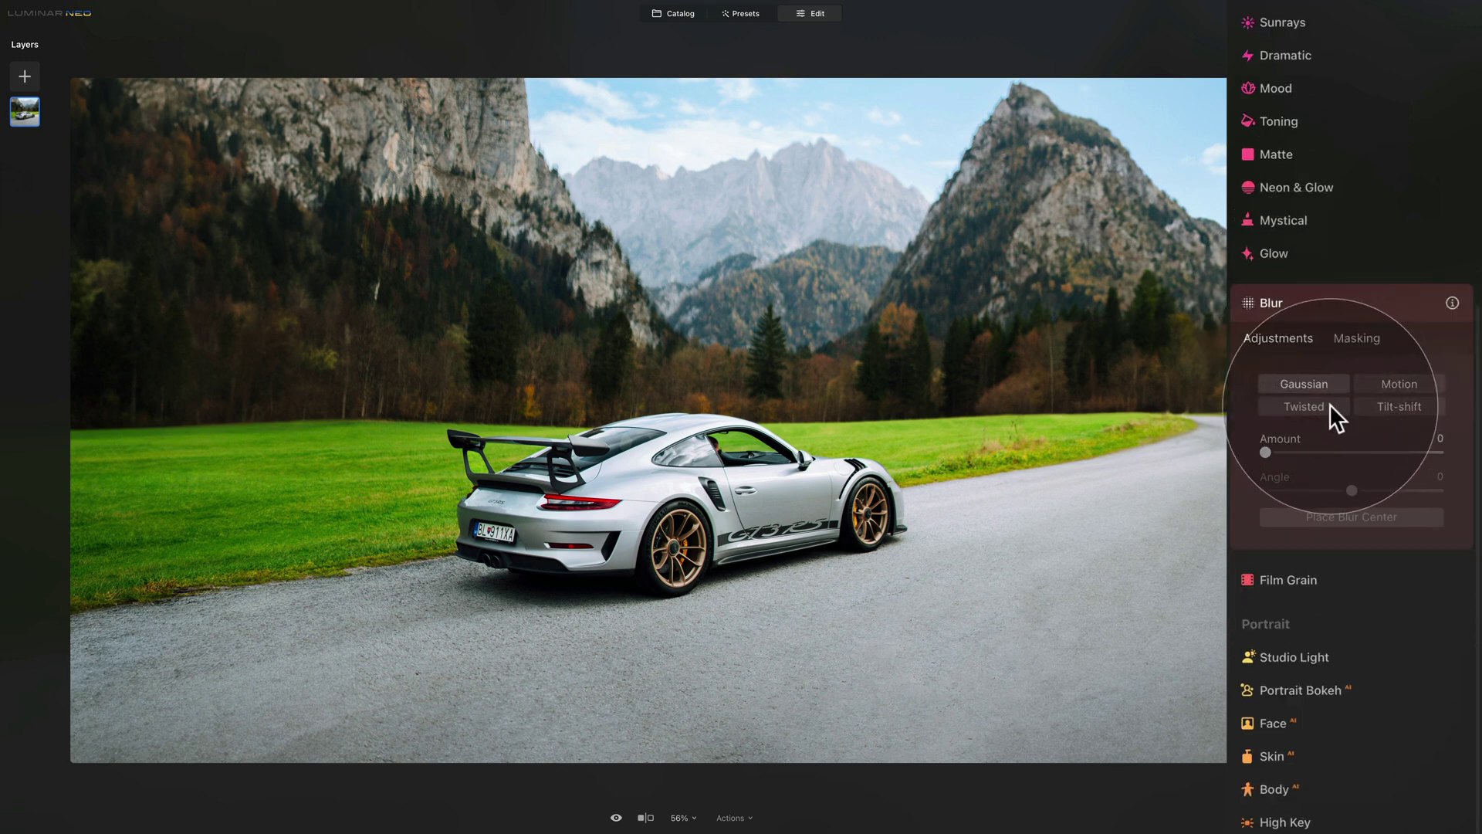
{"action": "left_click", "coordinate": [1406, 388]}
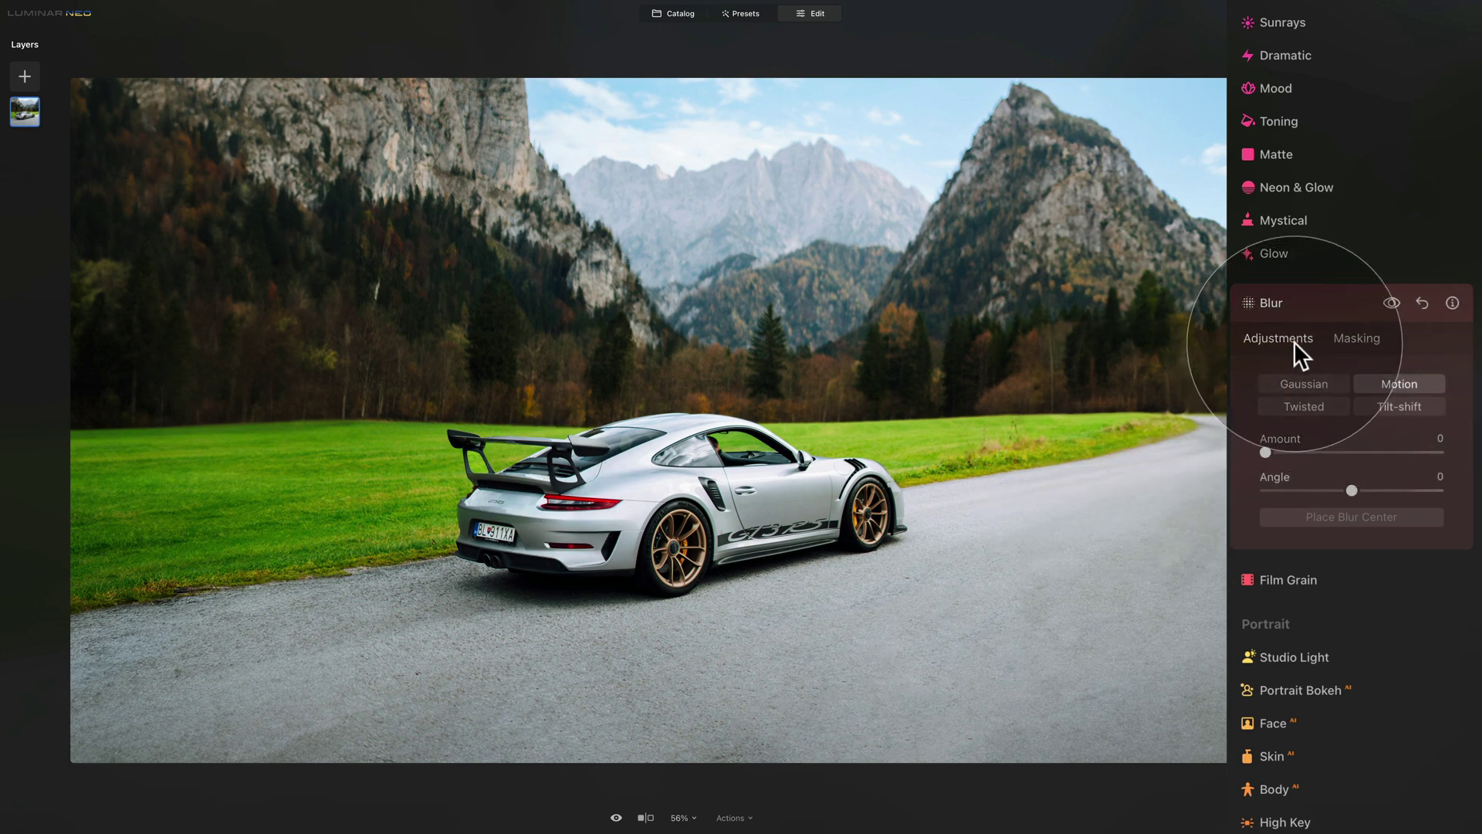
Add a Mask (AI) to the Blur and choose the Transport subject to cover the Porsche.
{"action": "left_click", "coordinate": [1356, 338]}
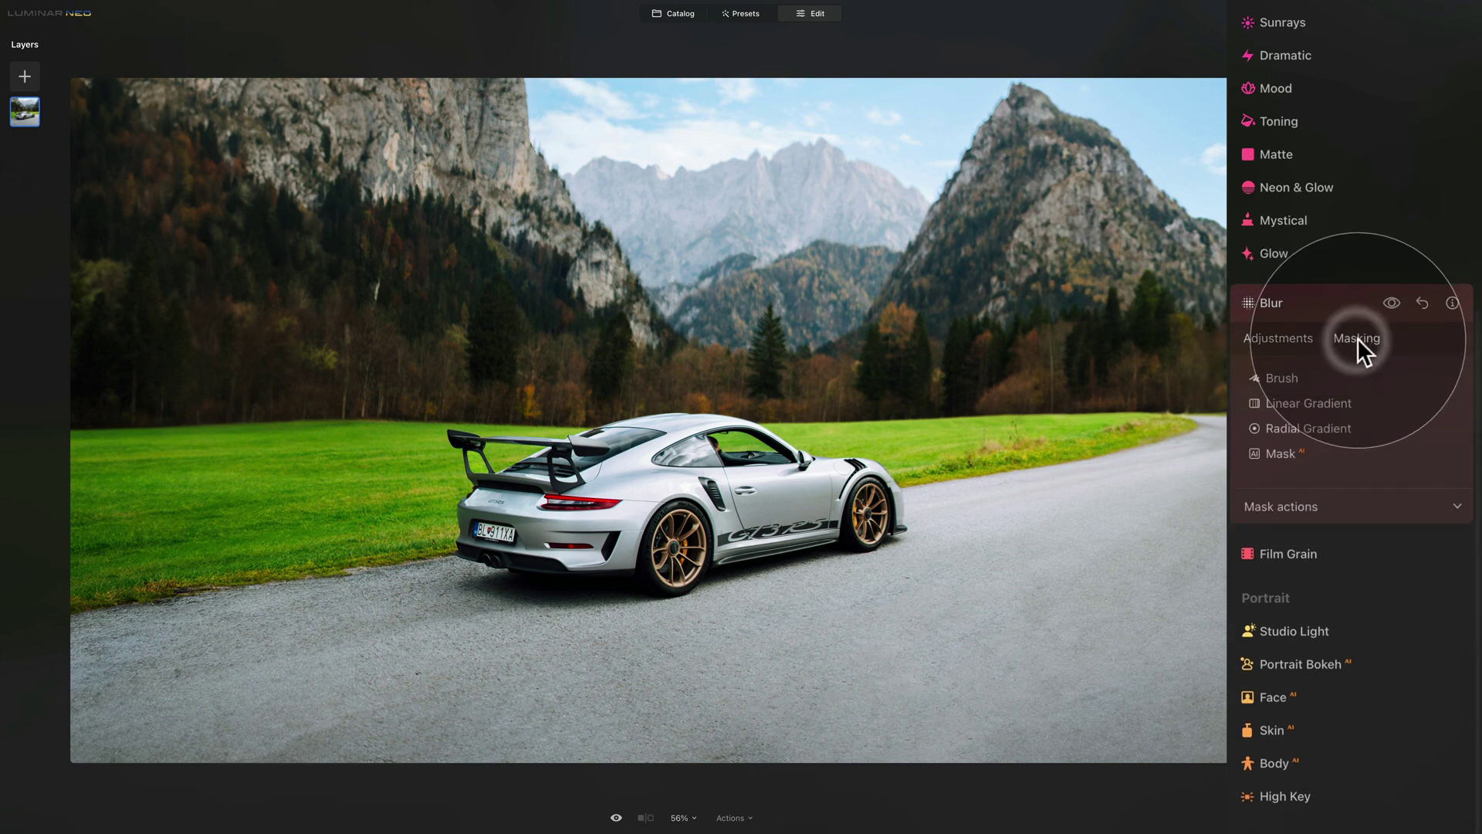
{"action": "left_click", "coordinate": [1286, 455]}
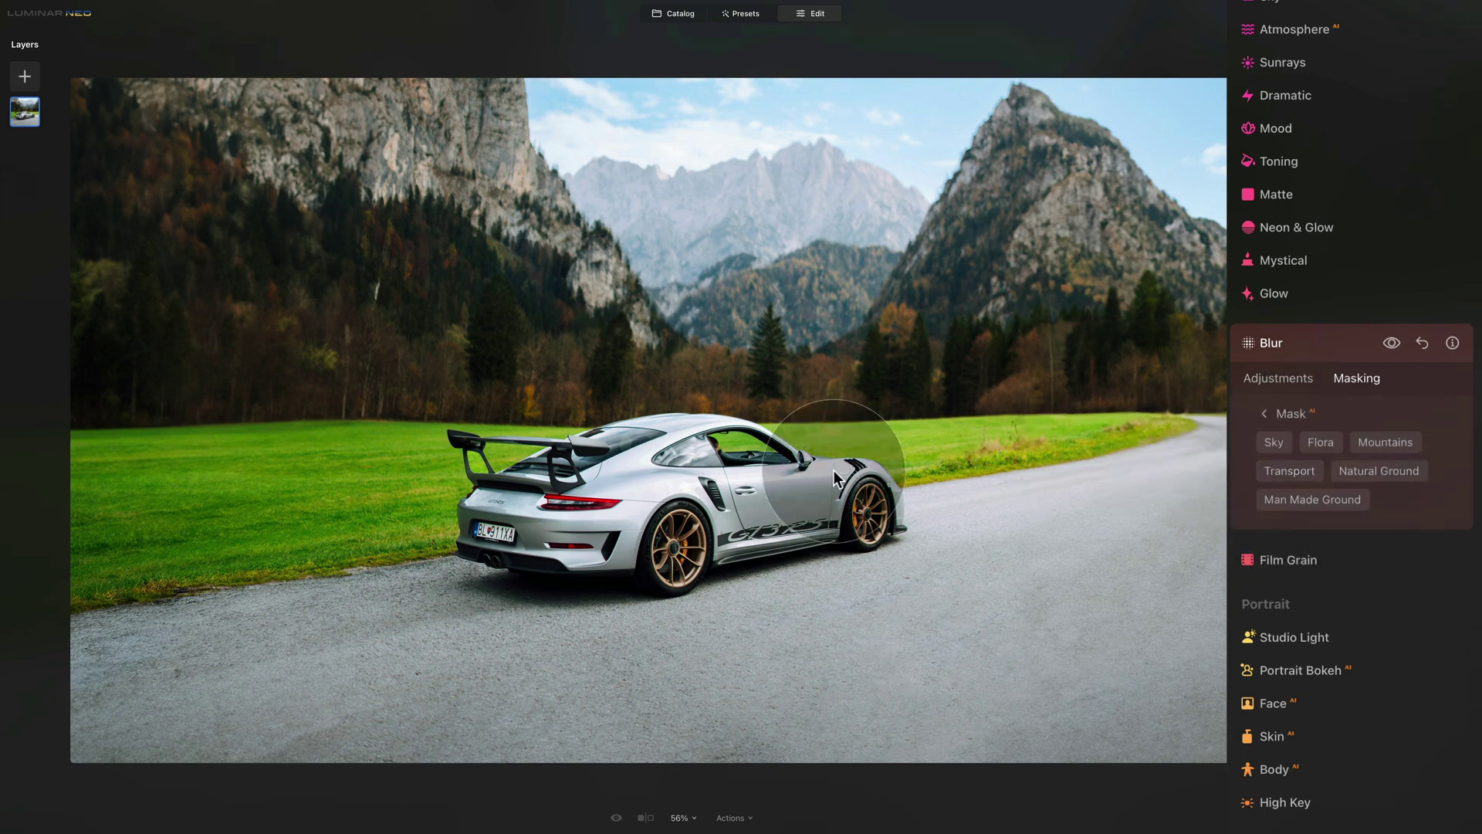
{"action": "left_click", "coordinate": [1300, 469]}
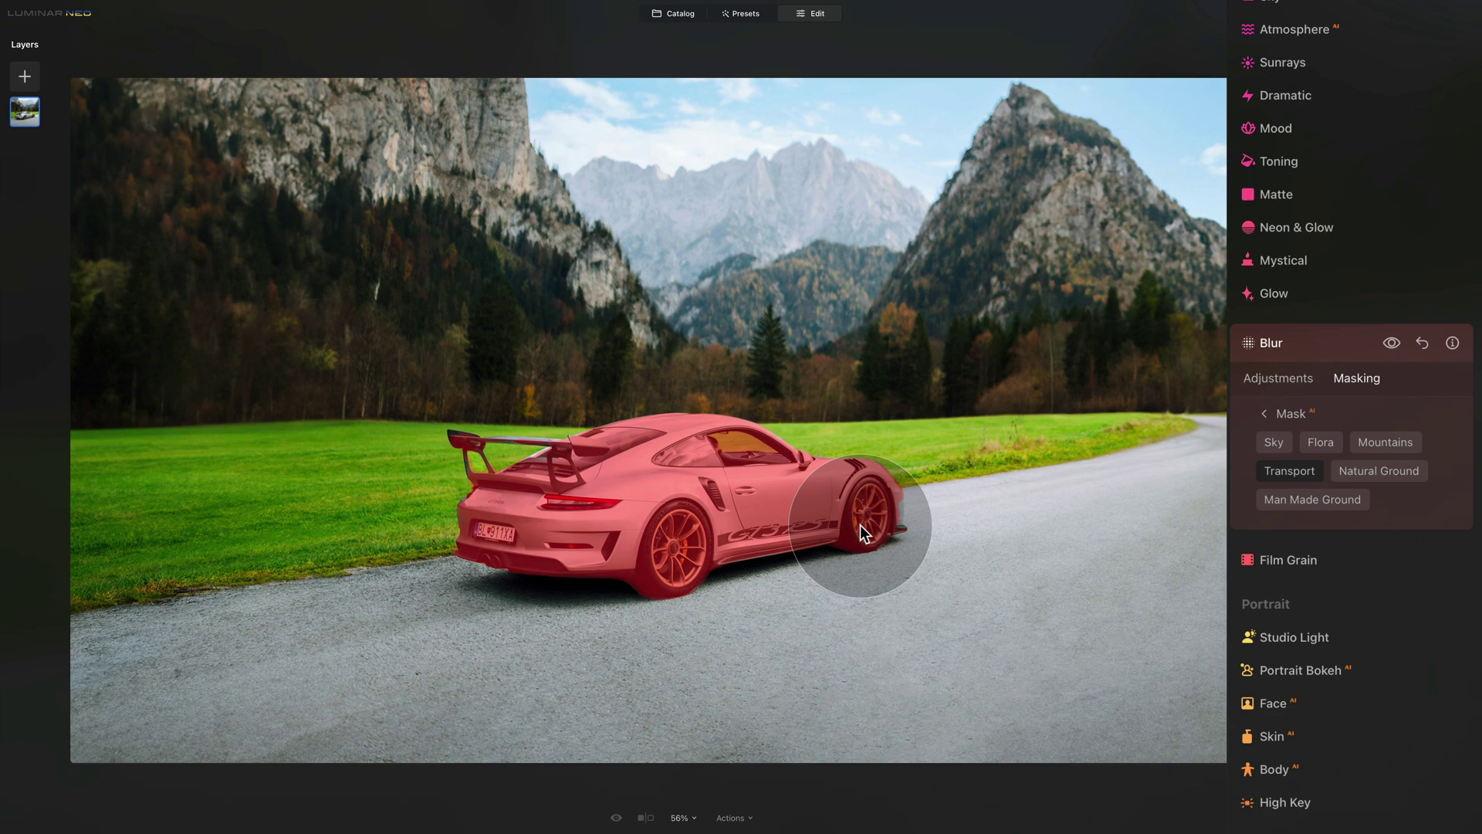
Move between the masking methods, brush settings and blur adjustments.
{"action": "left_click", "coordinate": [1265, 413]}
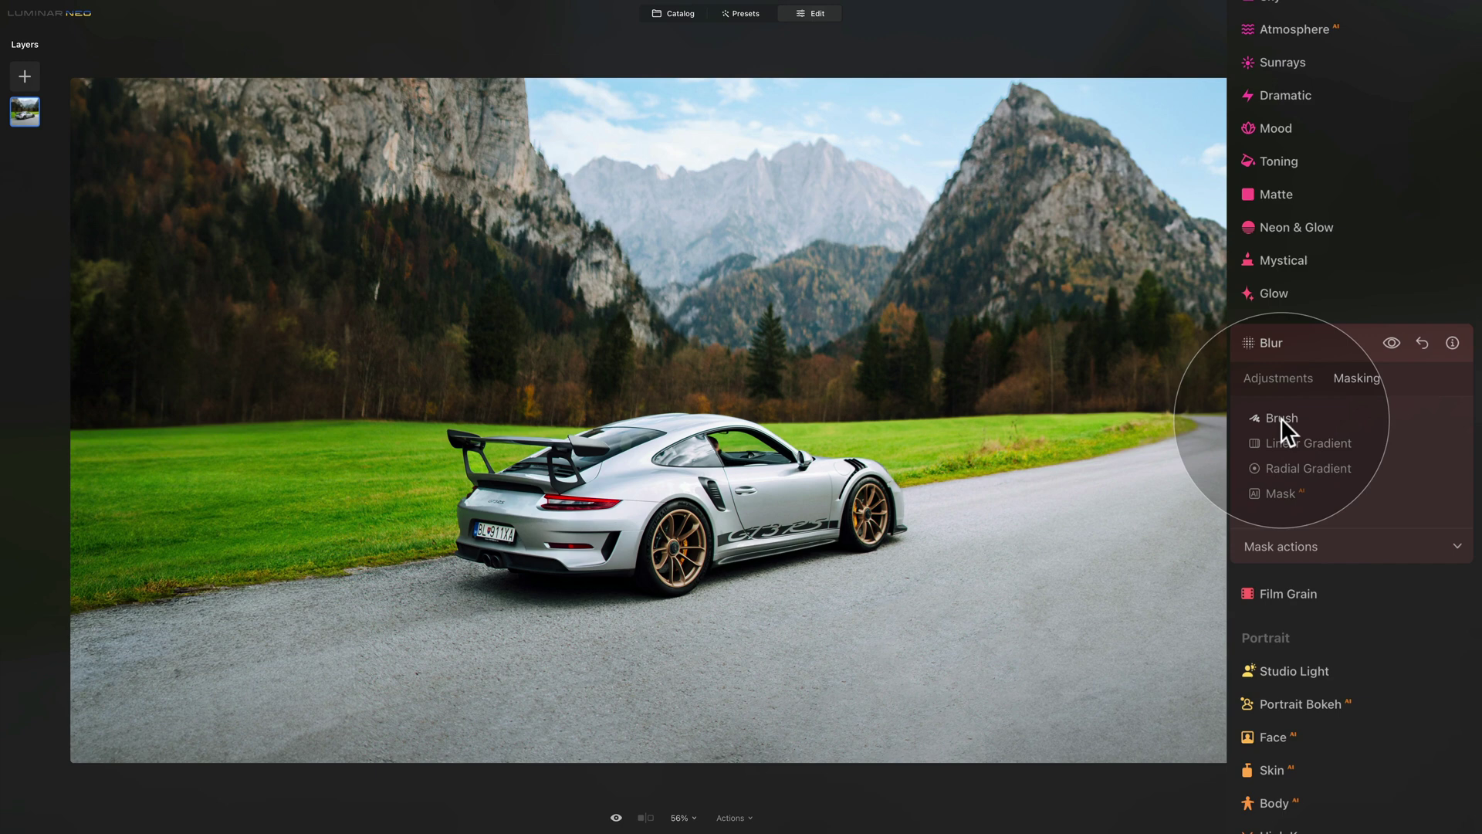
{"action": "left_click", "coordinate": [1280, 419]}
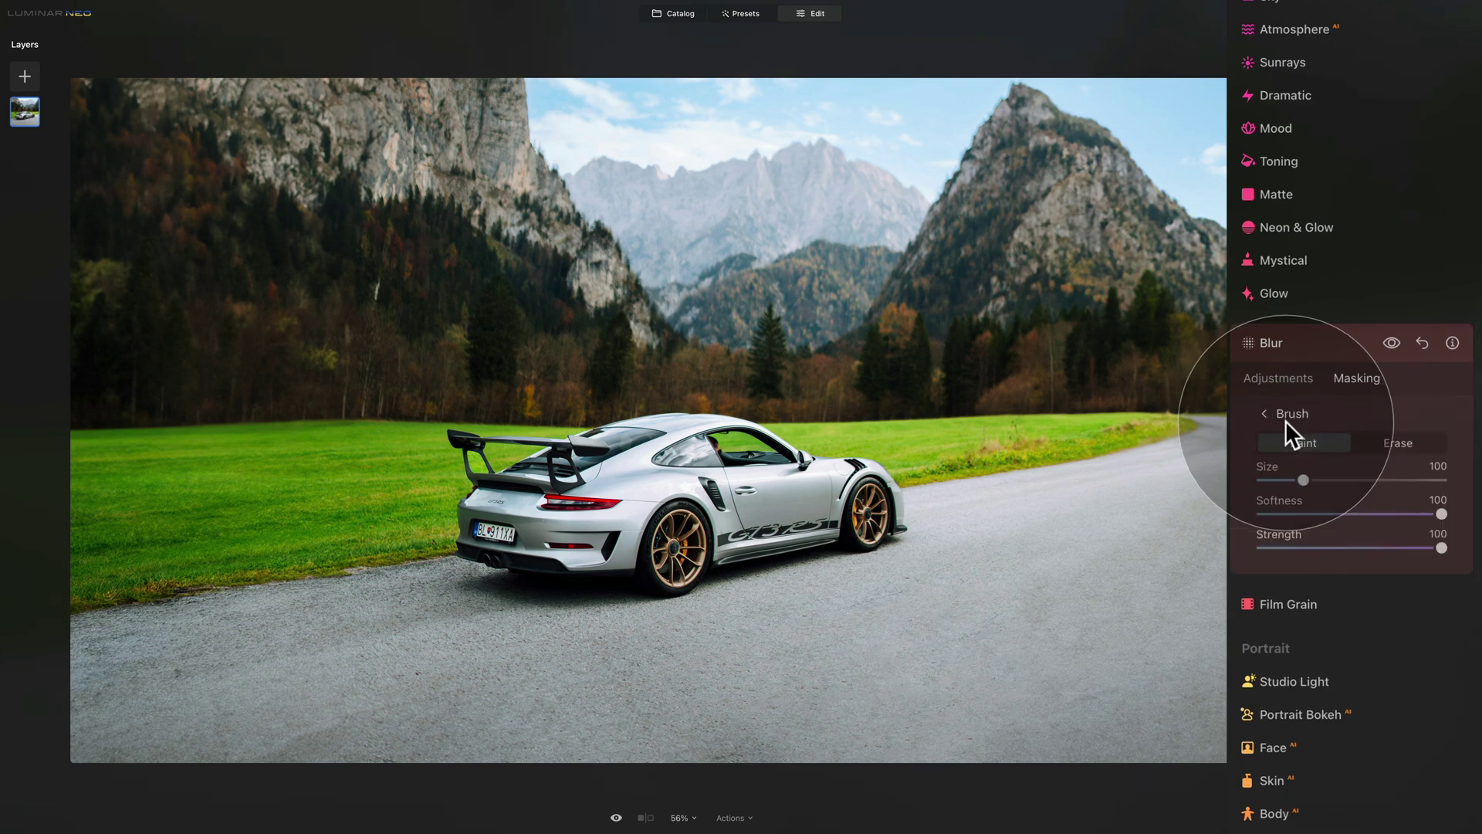
{"action": "left_click", "coordinate": [1285, 378]}
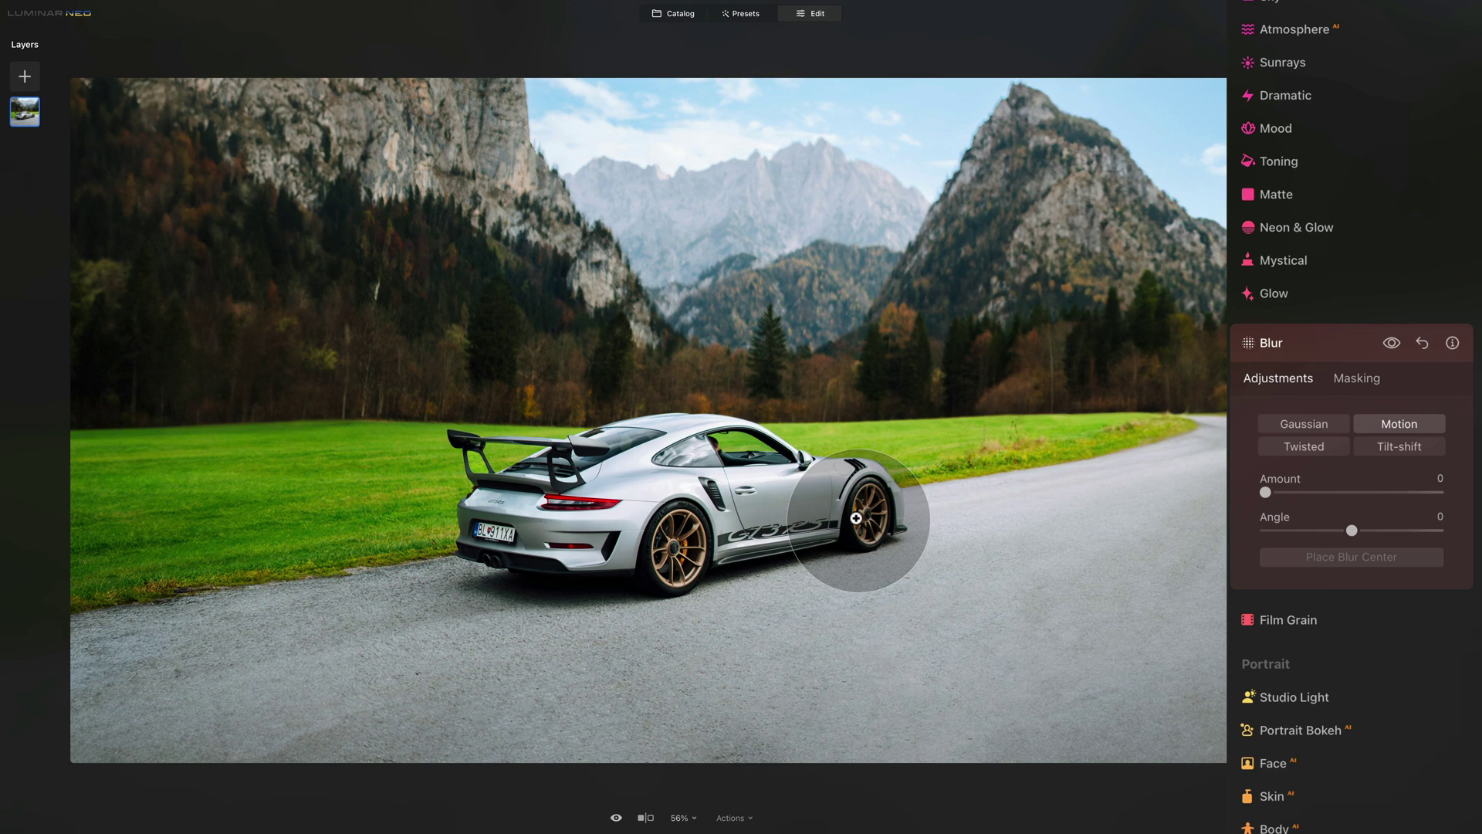
{"action": "left_click", "coordinate": [1376, 374]}
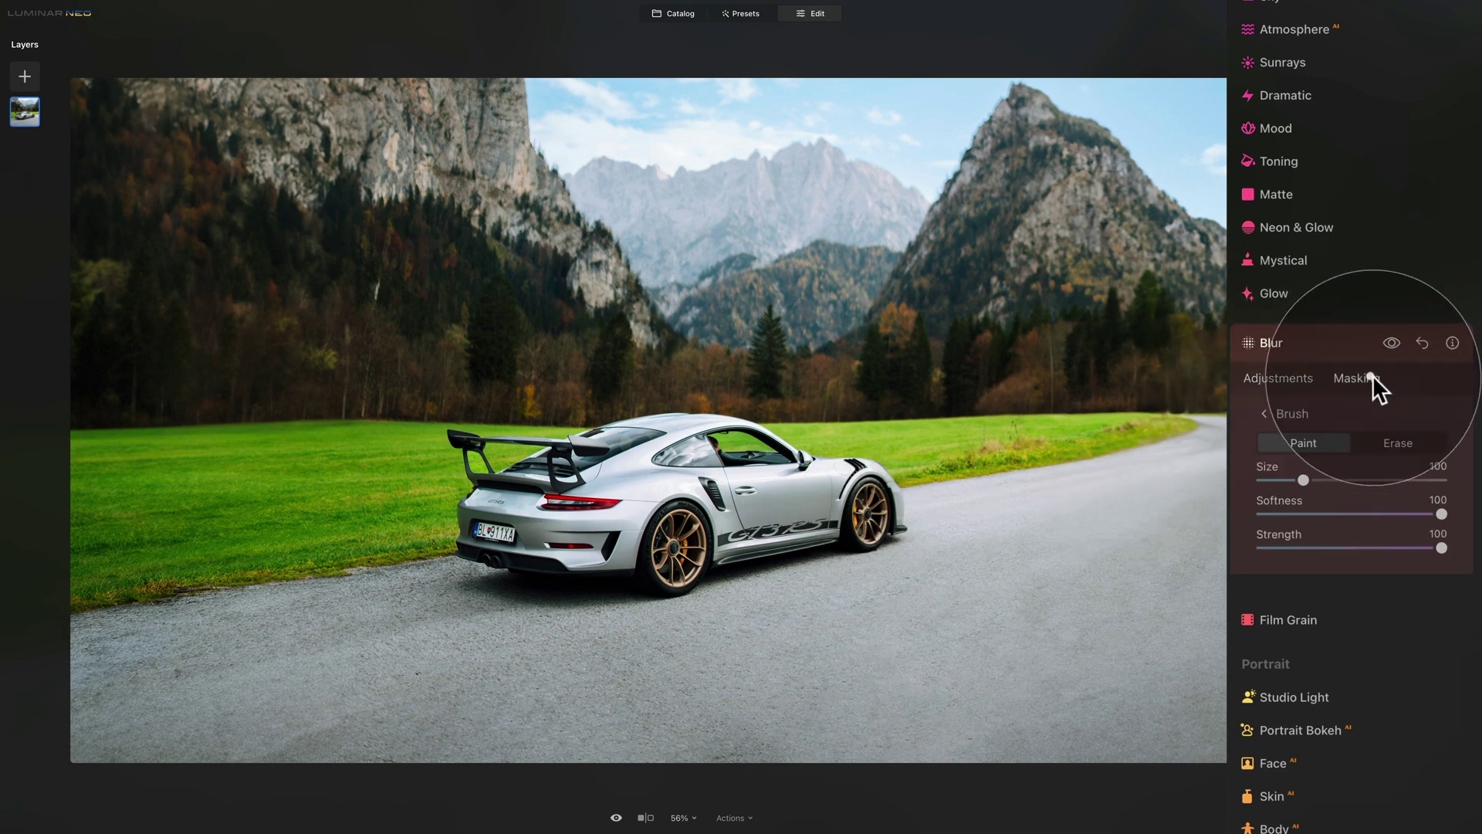
{"action": "left_click", "coordinate": [1291, 411]}
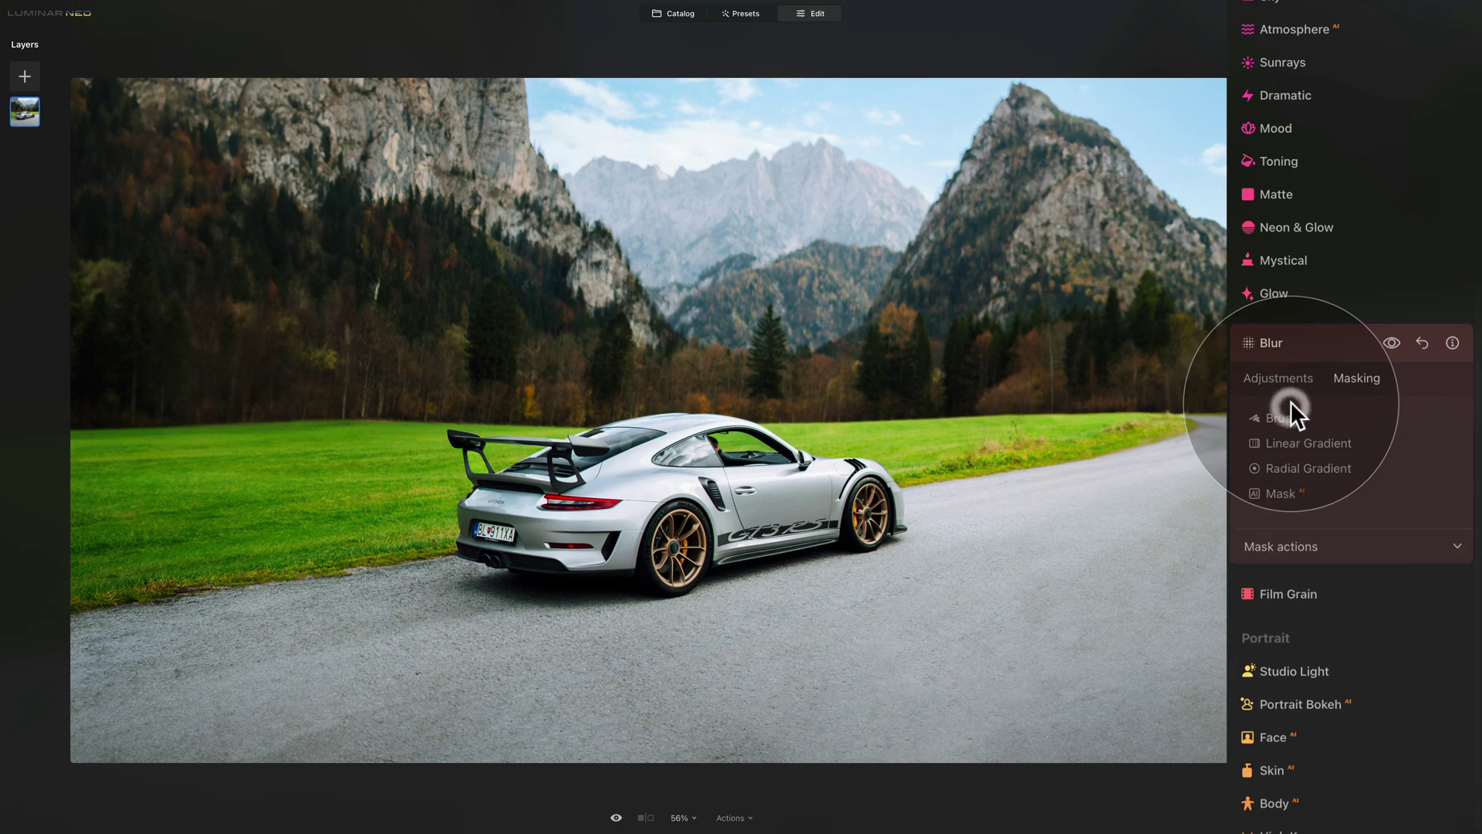
Show the mask as a red overlay via Mask actions and open the Brush's Paint settings.
{"action": "left_click", "coordinate": [1294, 548]}
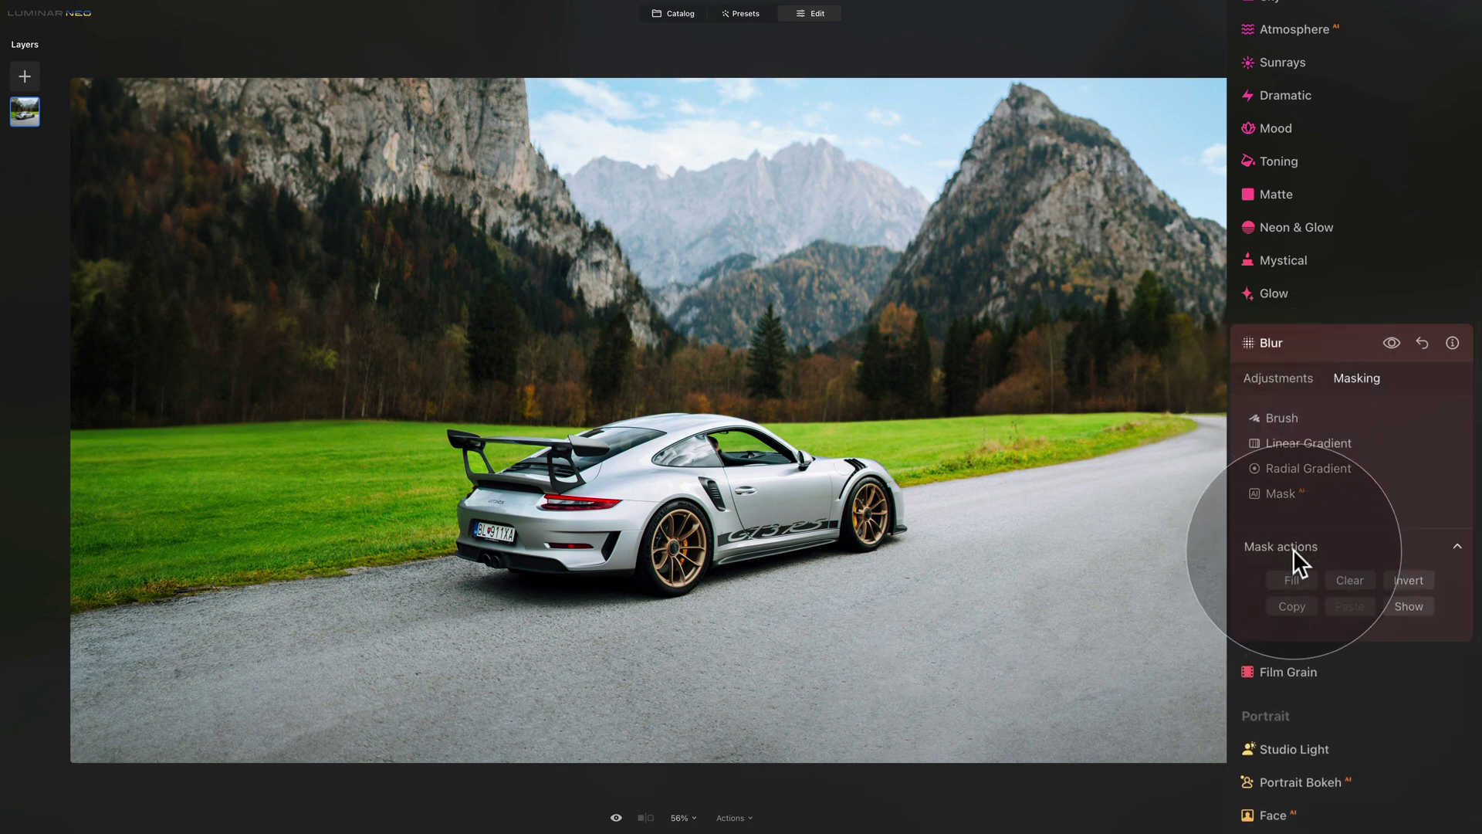
{"action": "left_click", "coordinate": [1426, 605]}
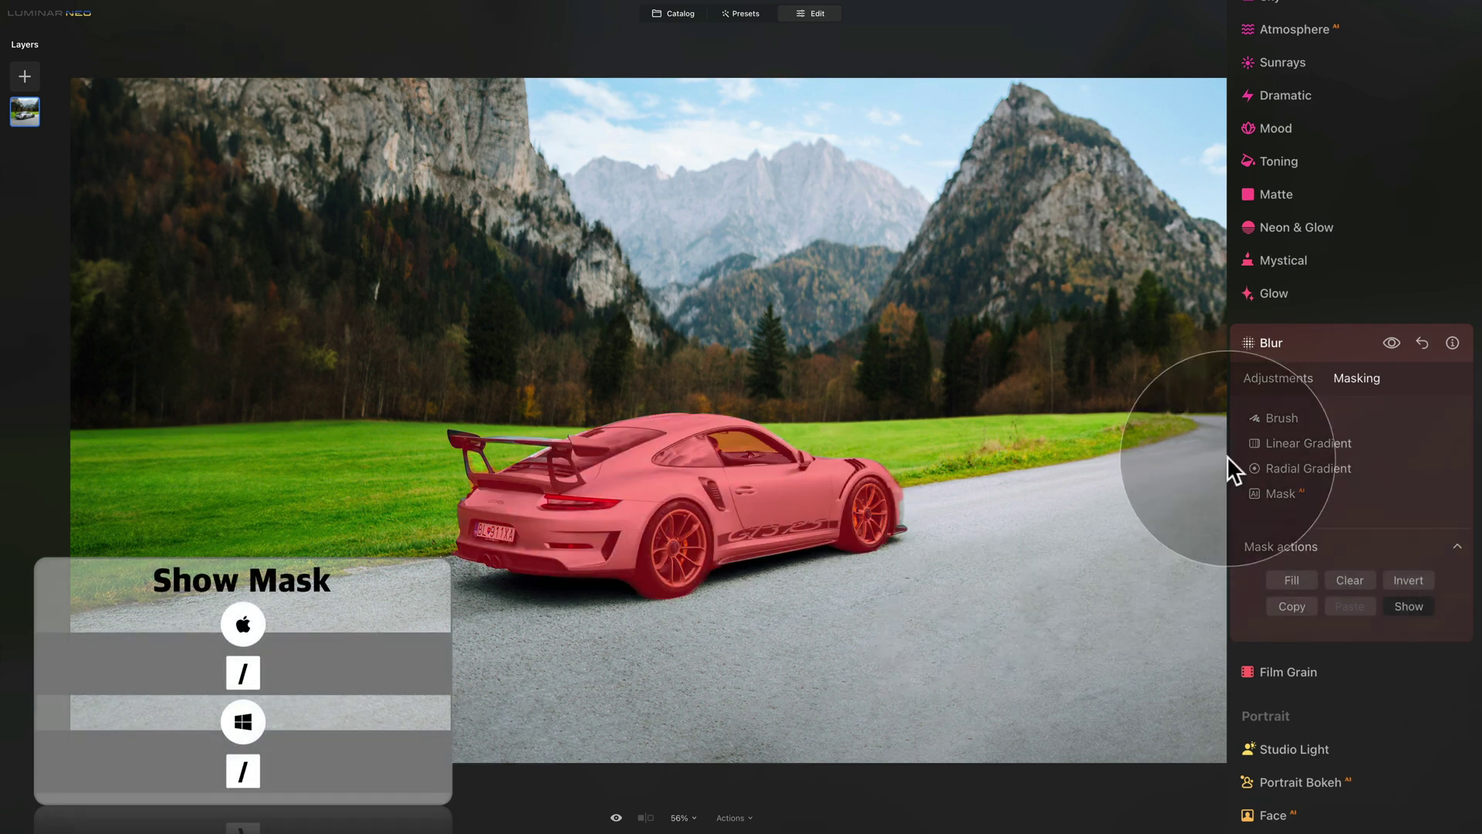
{"action": "left_click", "coordinate": [1272, 417]}
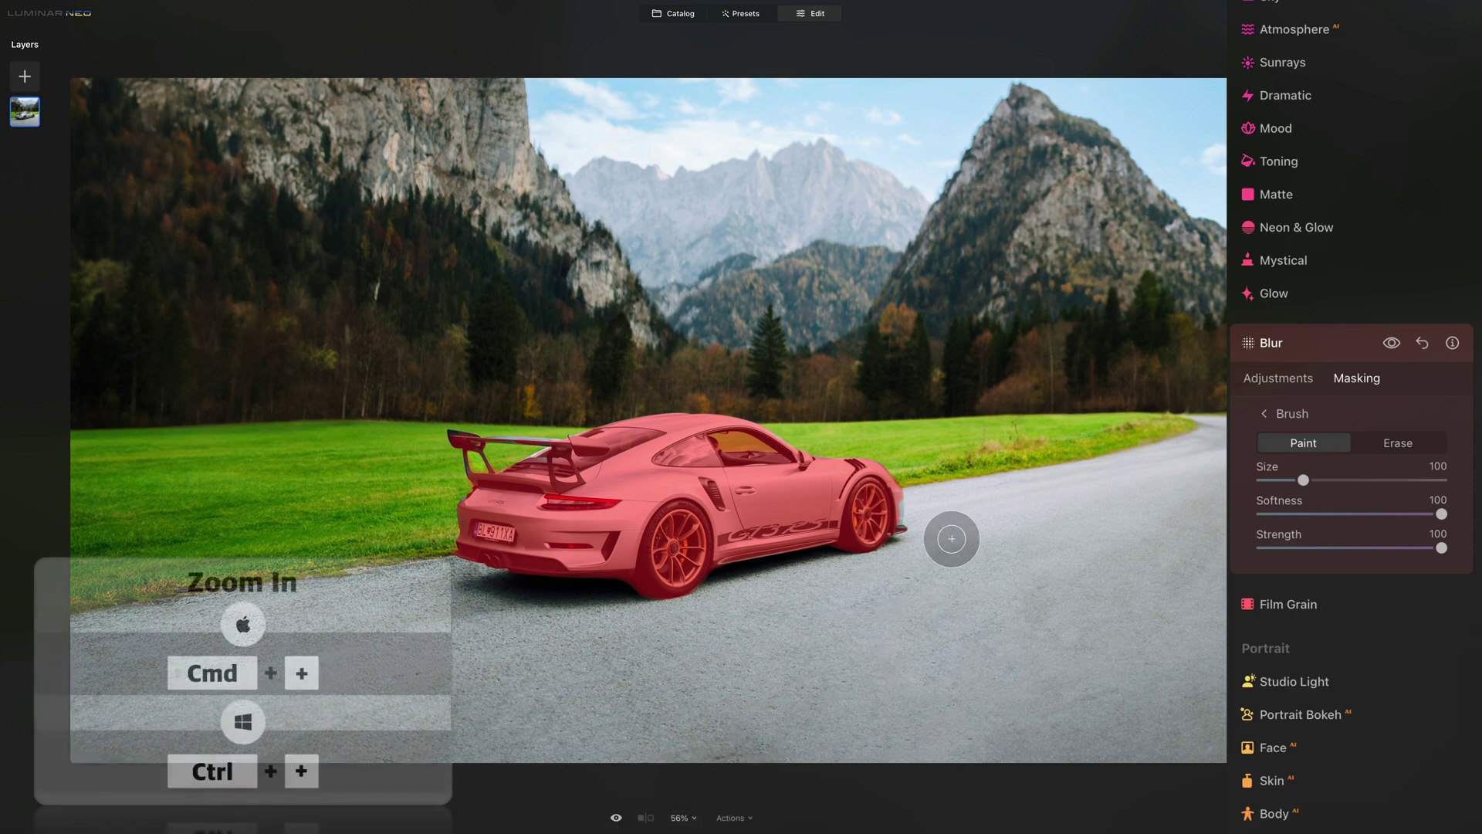
Zoom in to 400% and pan to the Porsche's front wheel.
{"action": "key", "text": "ctrl+plus"}
{"action": "key", "text": "ctrl+plus"}
{"action": "key", "text": "ctrl+plus"}
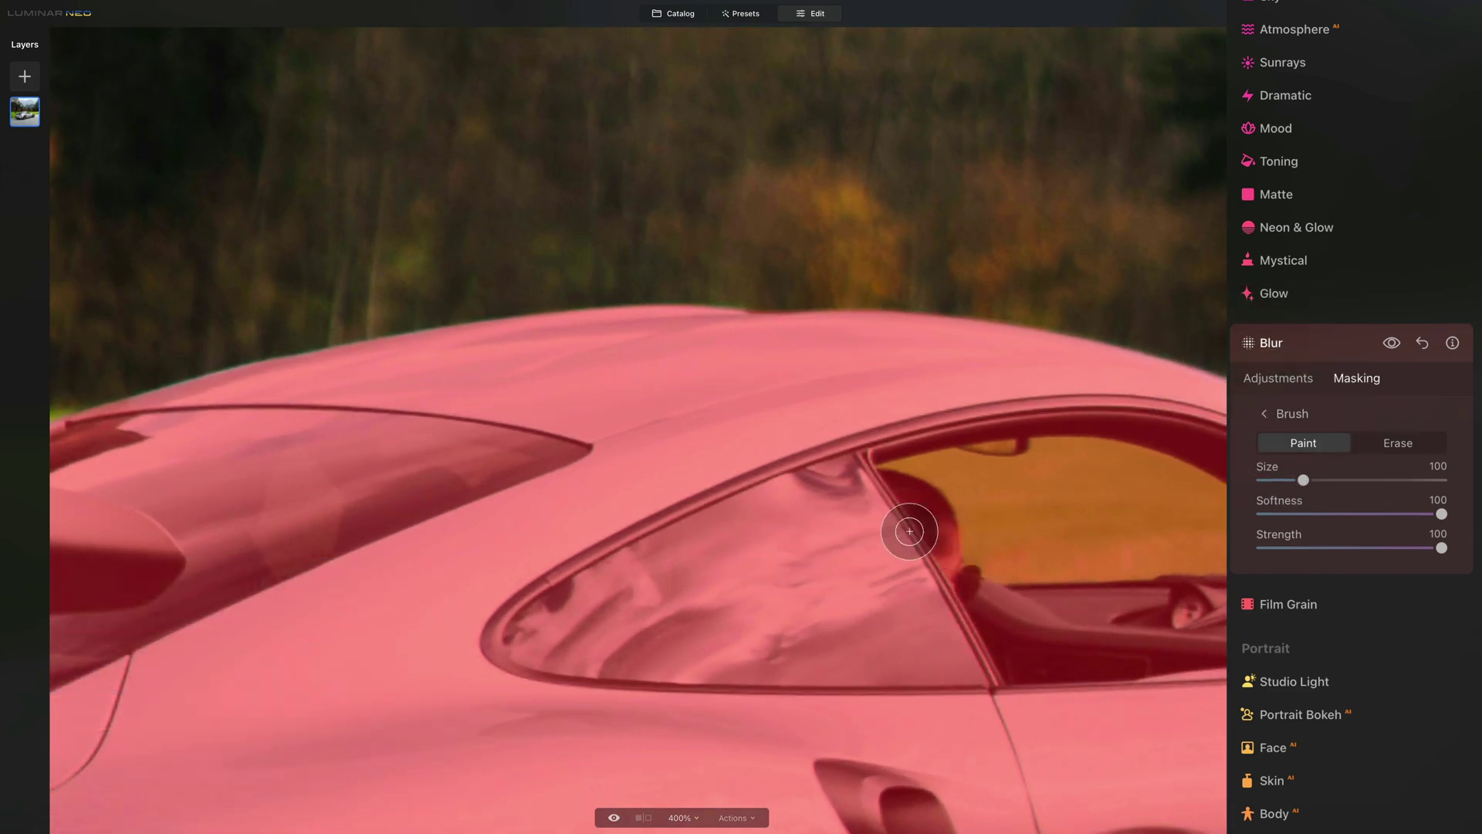
{"action": "left_click_drag", "start_coordinate": [1065, 545], "coordinate": [479, 358]}
{"action": "scroll", "coordinate": [721, 403], "scroll_direction": "right", "scroll_amount": 10}
{"action": "scroll", "coordinate": [721, 403], "scroll_direction": "down", "scroll_amount": 5}
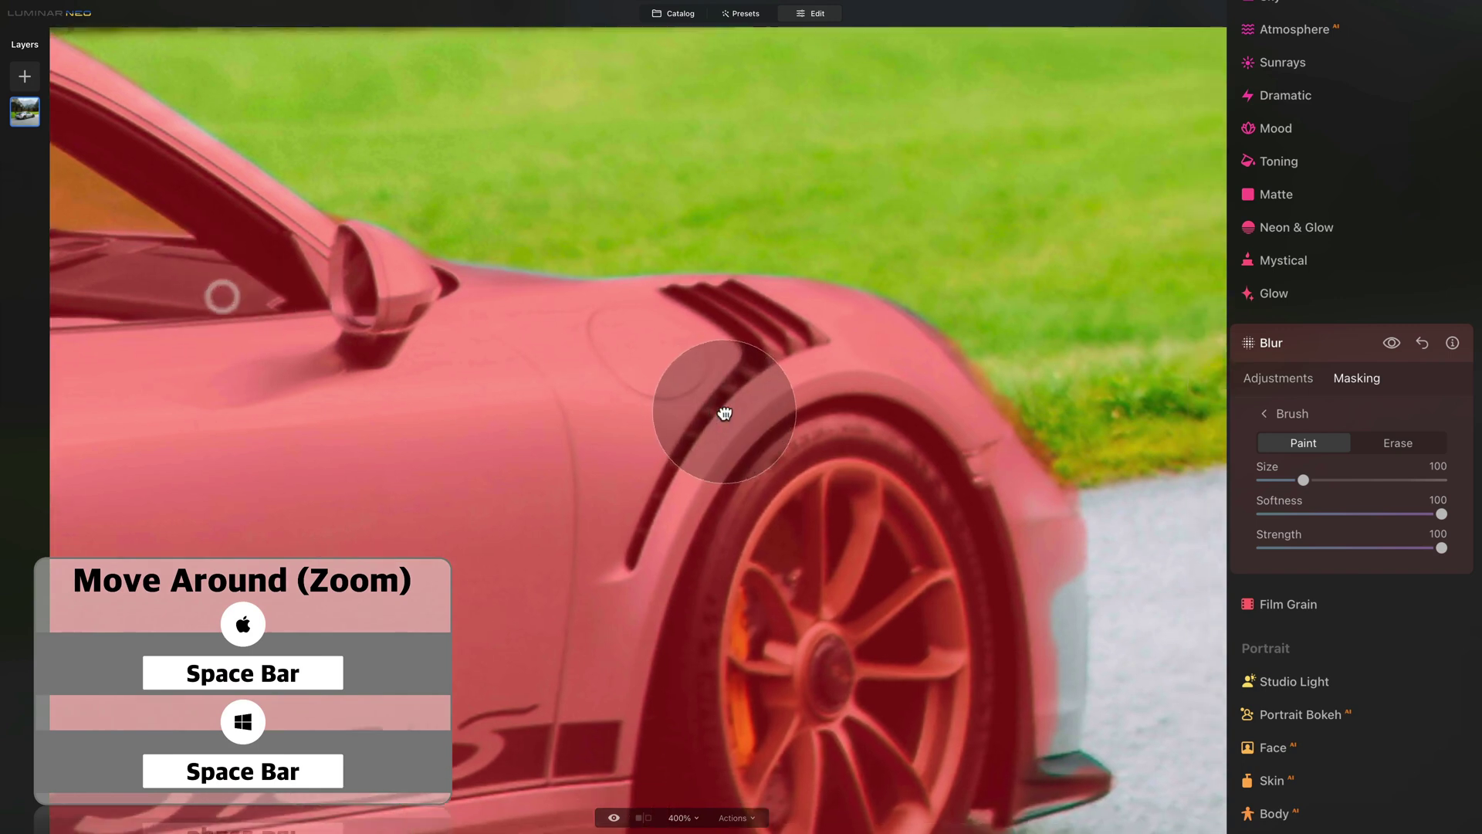
{"action": "scroll", "coordinate": [850, 597], "scroll_direction": "down", "scroll_amount": 4}
{"action": "scroll", "coordinate": [850, 597], "scroll_direction": "left", "scroll_amount": 3}
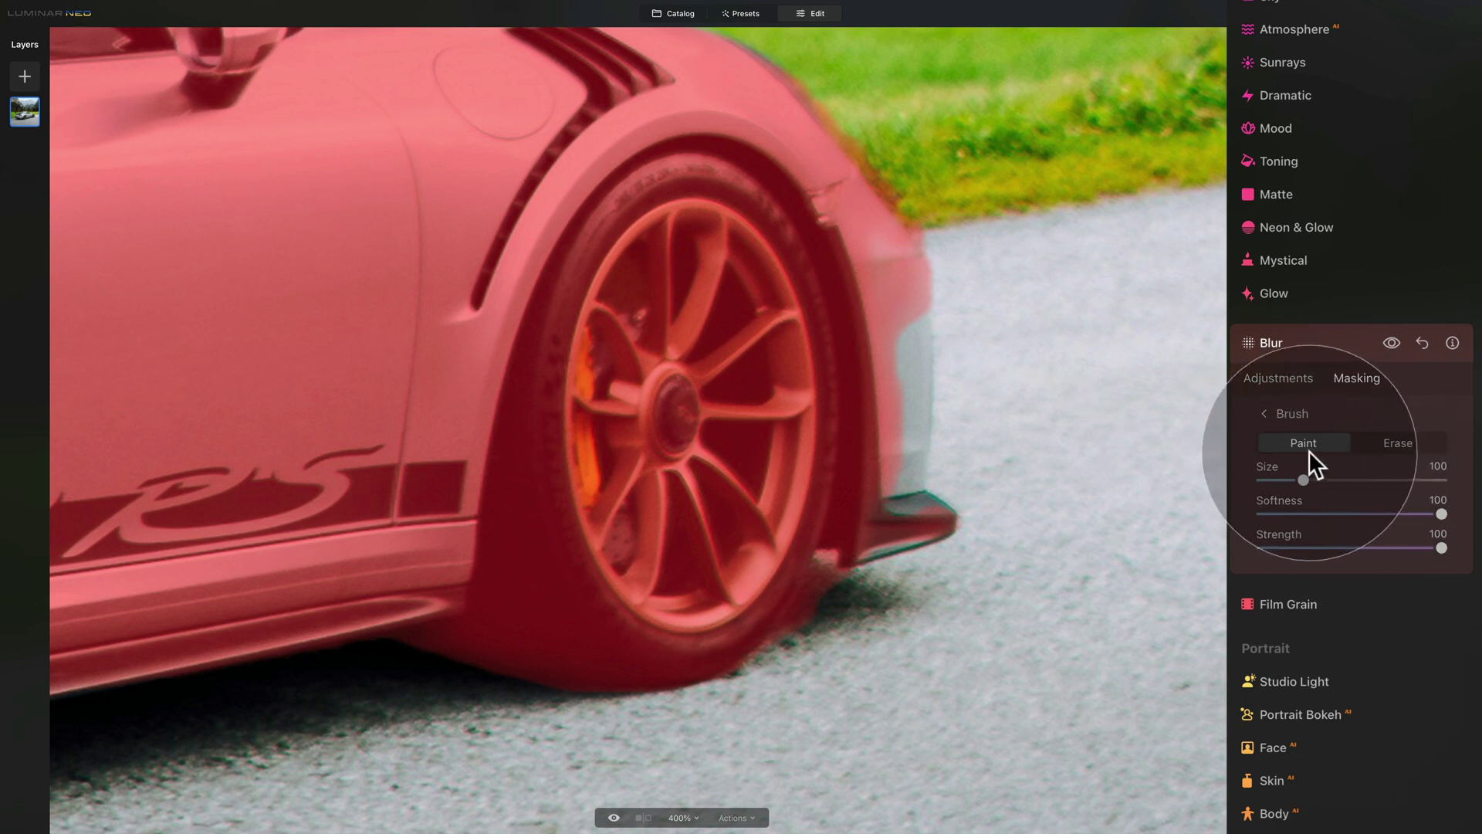
Lower the mask brush Softness to 15.
{"action": "left_click", "coordinate": [1341, 513]}
{"action": "left_click_drag", "start_coordinate": [1341, 513], "coordinate": [1251, 513]}
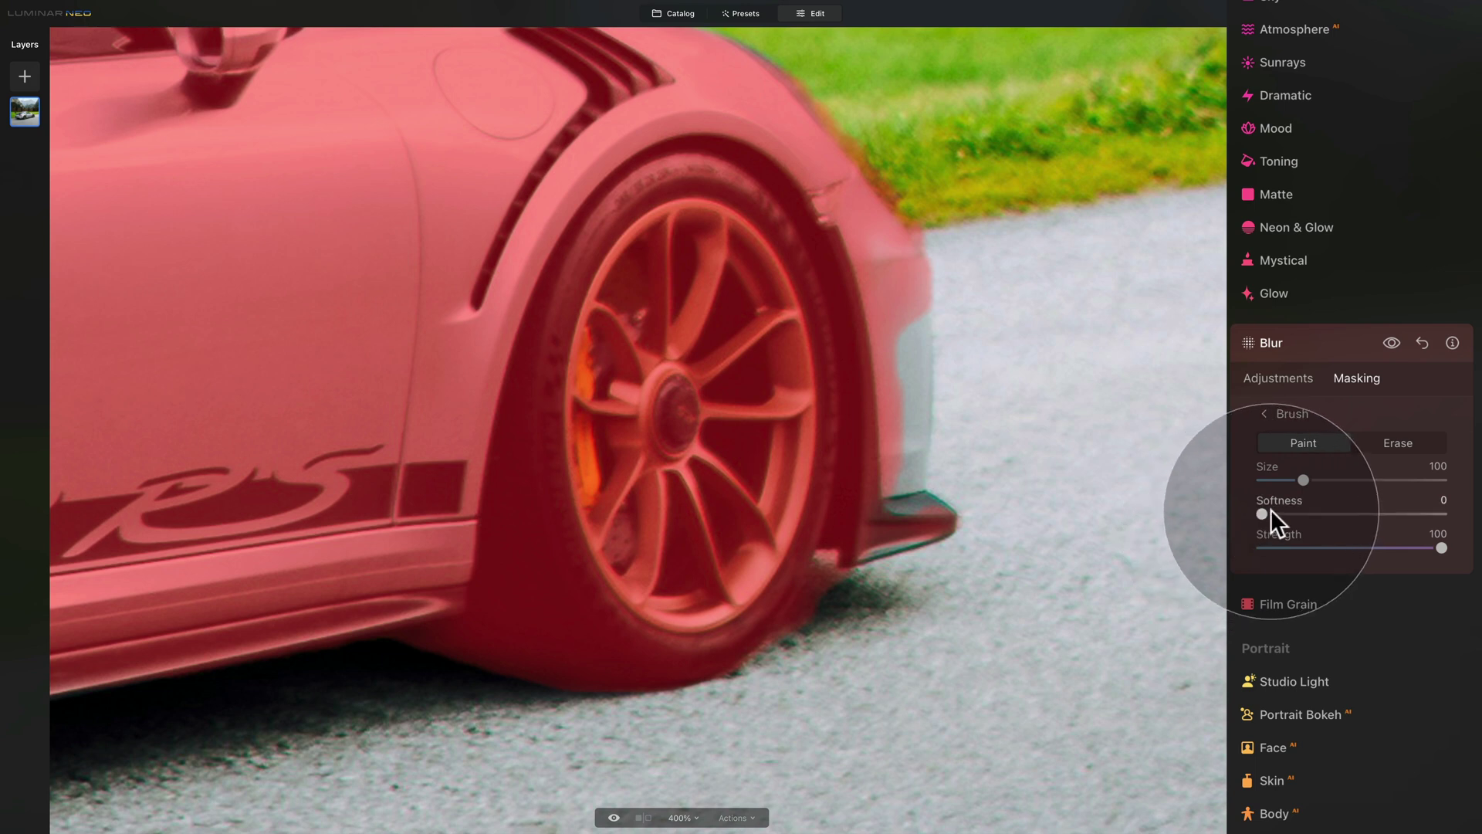
{"action": "left_click_drag", "start_coordinate": [1271, 510], "coordinate": [1290, 515]}
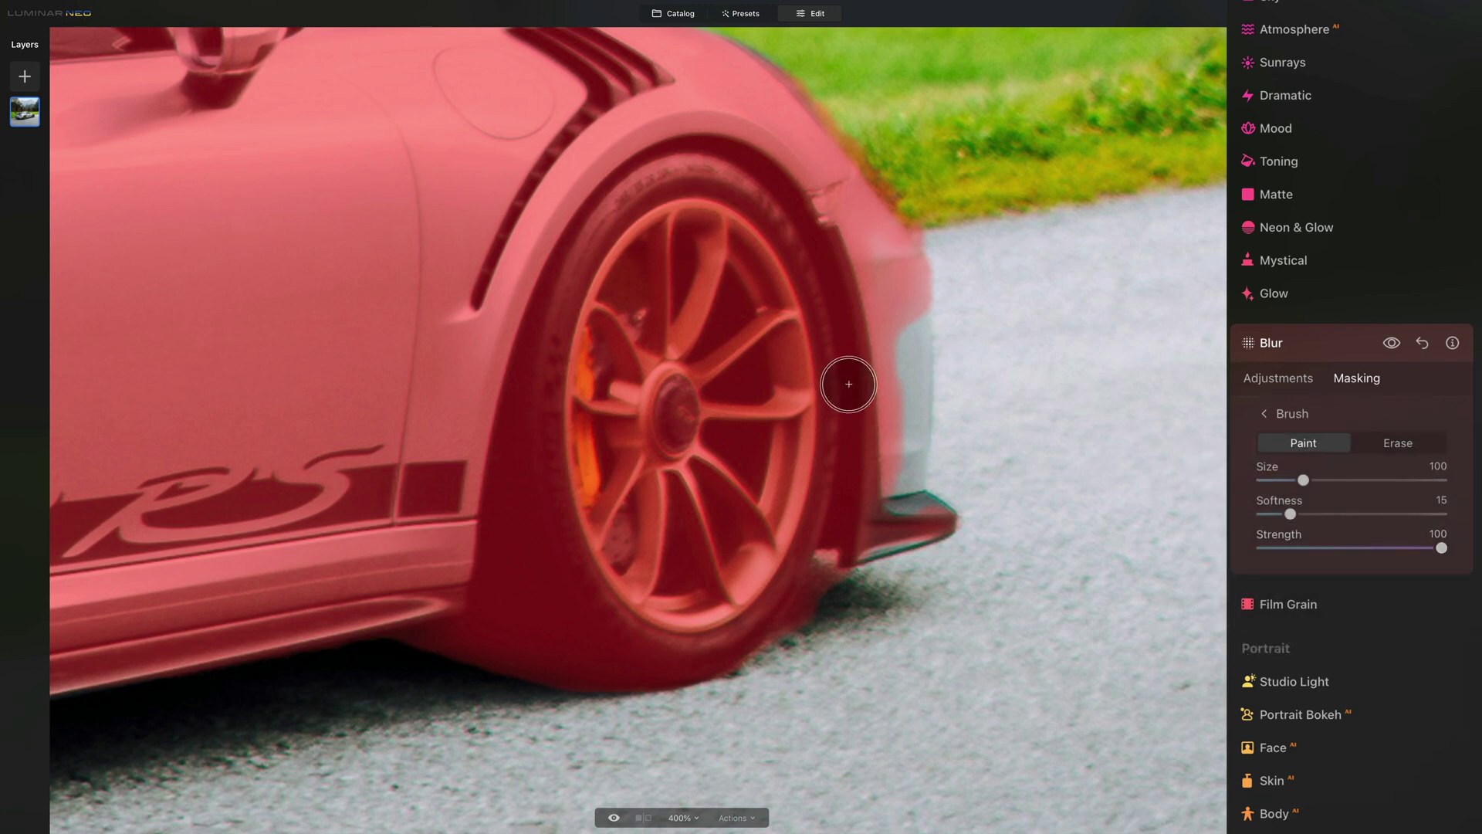
Paint the Blur mask down the front fender edge, filling the unmasked strip.
{"action": "scroll", "coordinate": [866, 382], "scroll_direction": "up", "scroll_amount": 3}
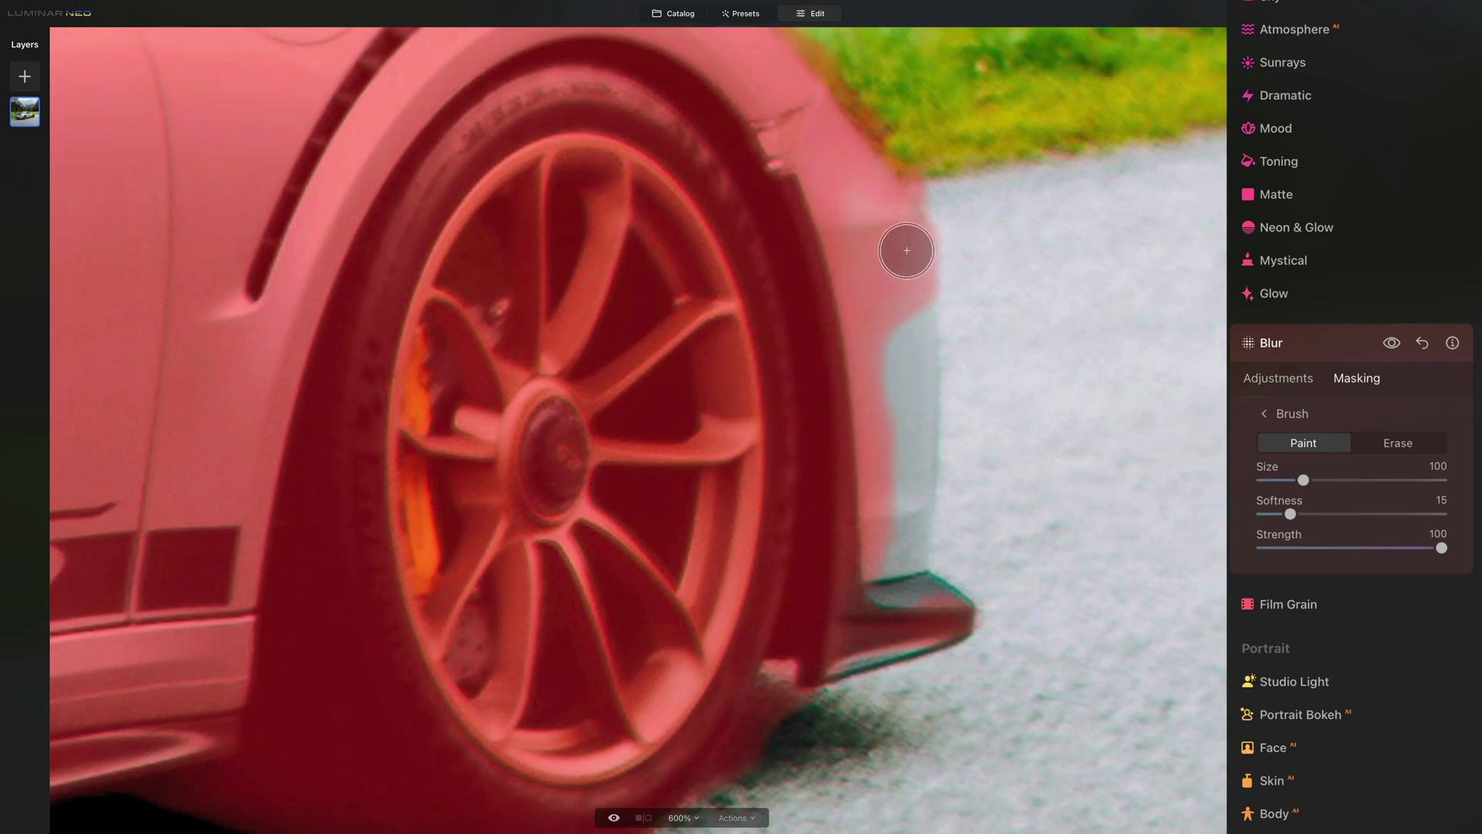
{"action": "left_click", "coordinate": [911, 248]}
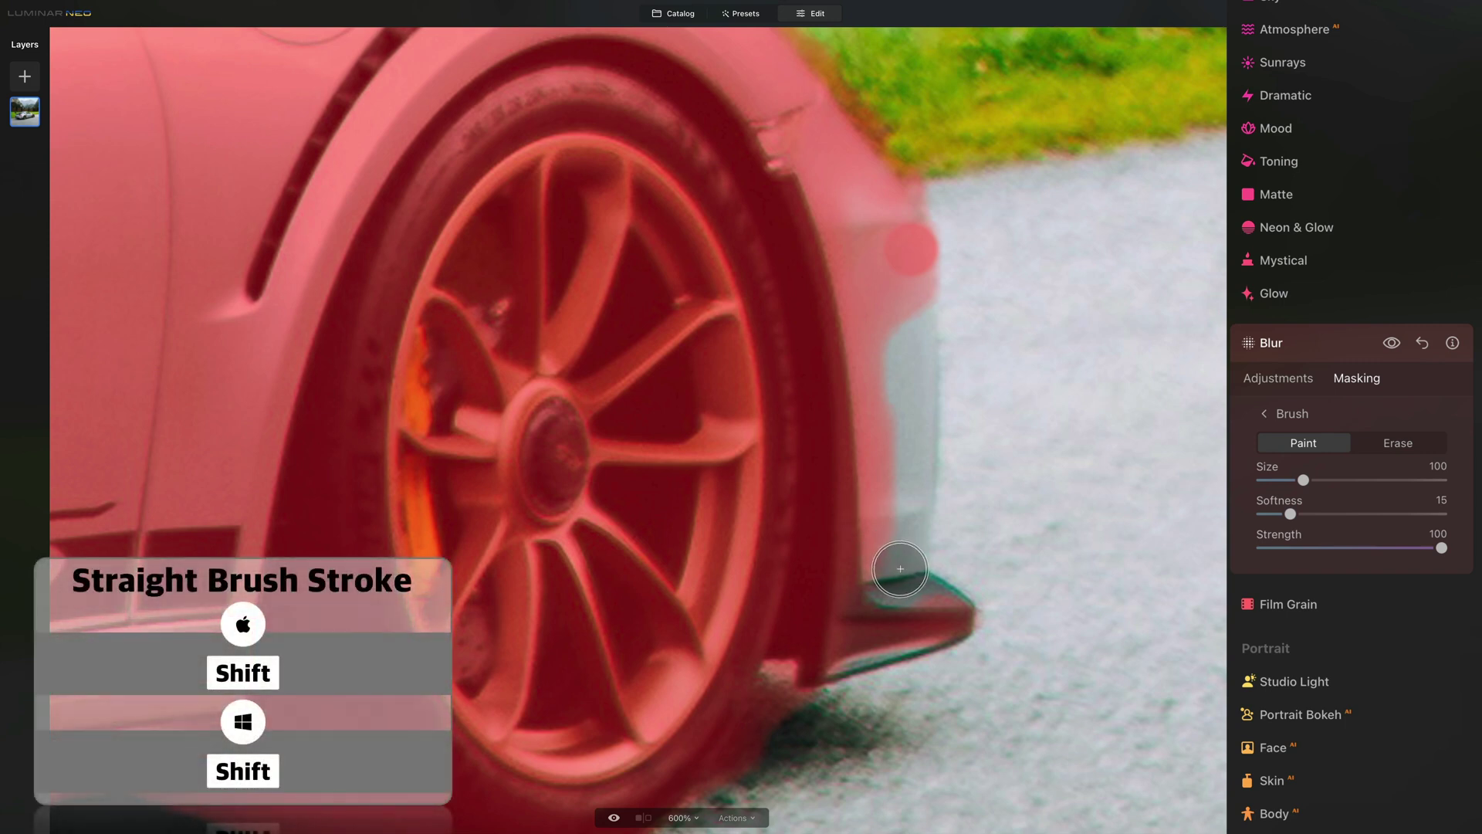
{"action": "left_click", "coordinate": [900, 569], "text": "shift"}
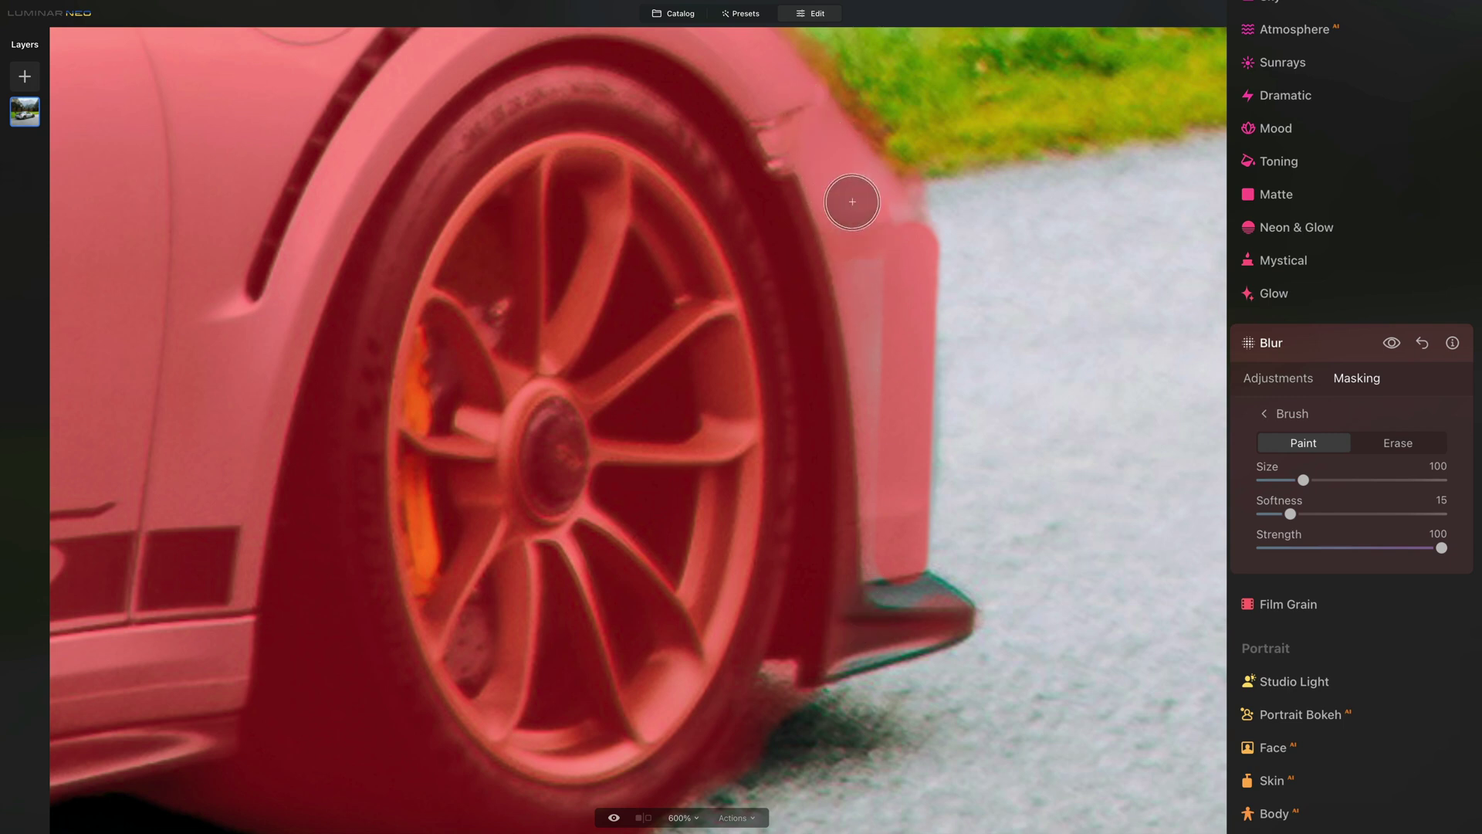
{"action": "mouse_move", "coordinate": [891, 226]}
{"action": "left_mouse_down"}
{"action": "mouse_move", "coordinate": [854, 265]}
{"action": "mouse_move", "coordinate": [880, 378]}
{"action": "mouse_move", "coordinate": [859, 563]}
{"action": "mouse_move", "coordinate": [840, 538]}
{"action": "left_mouse_up"}
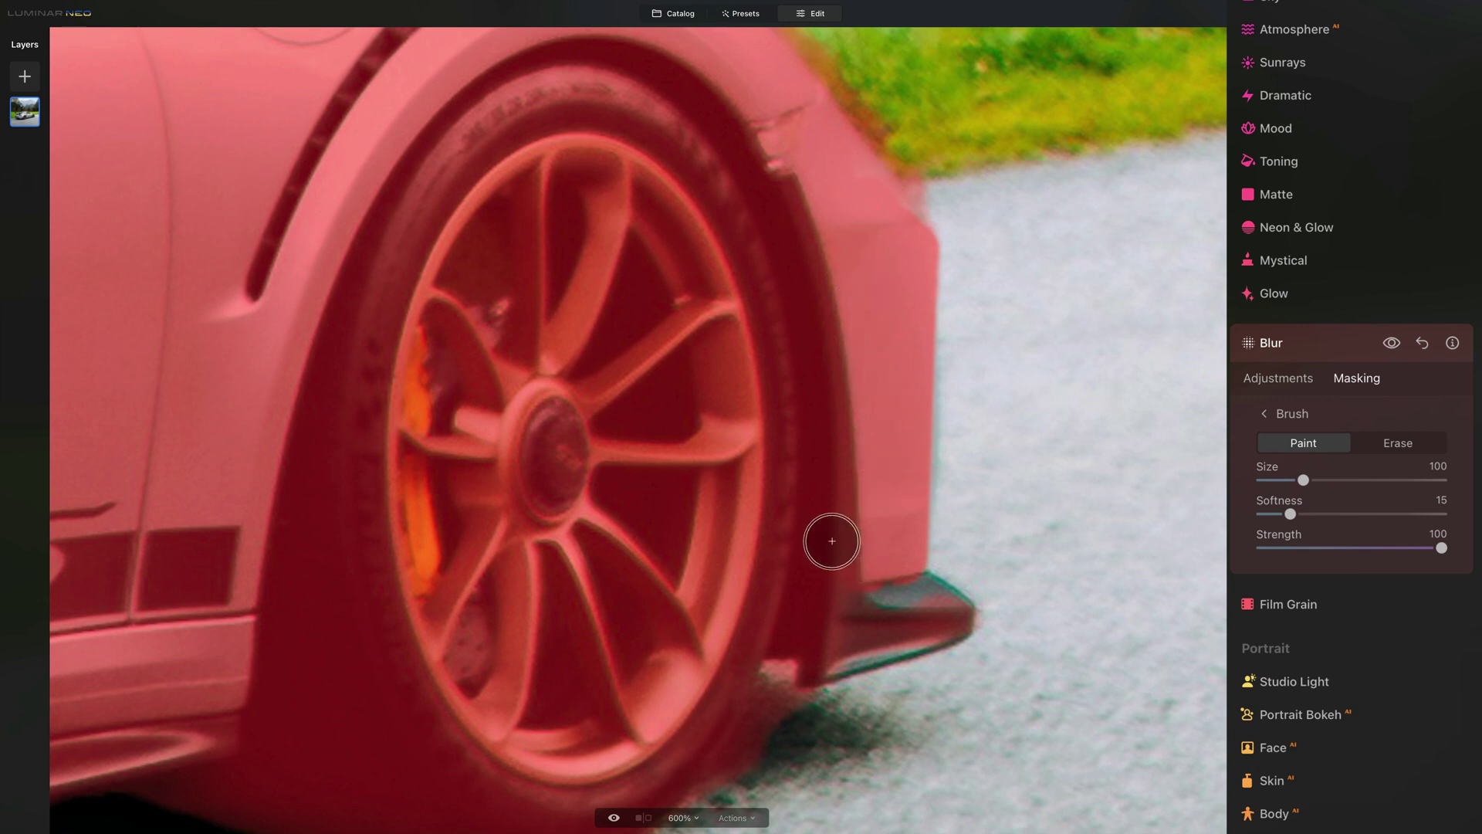
{"action": "left_click_drag", "start_coordinate": [827, 446], "coordinate": [936, 692]}
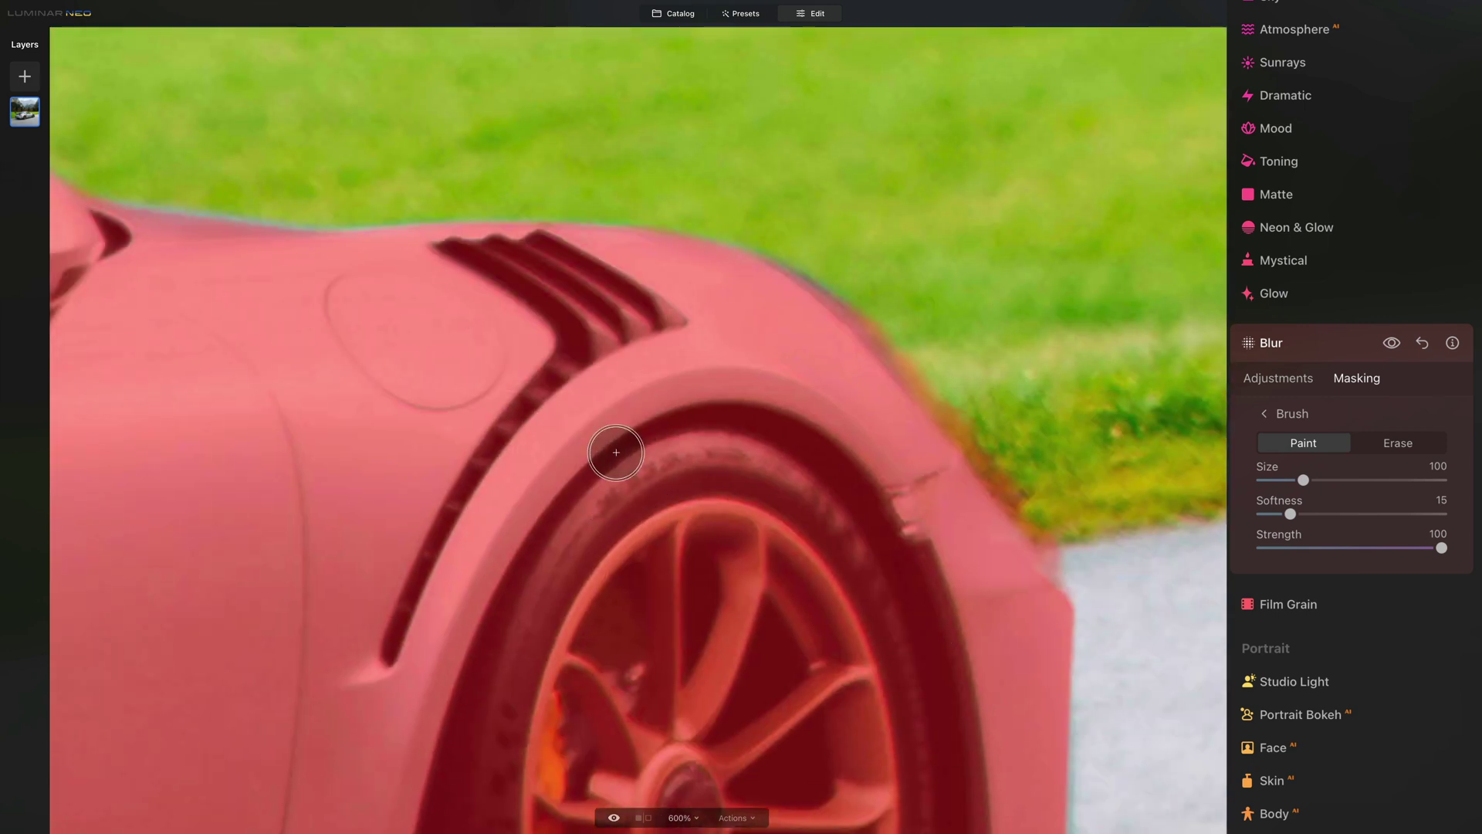
{"action": "scroll", "coordinate": [609, 452], "scroll_direction": "left", "scroll_amount": 10}
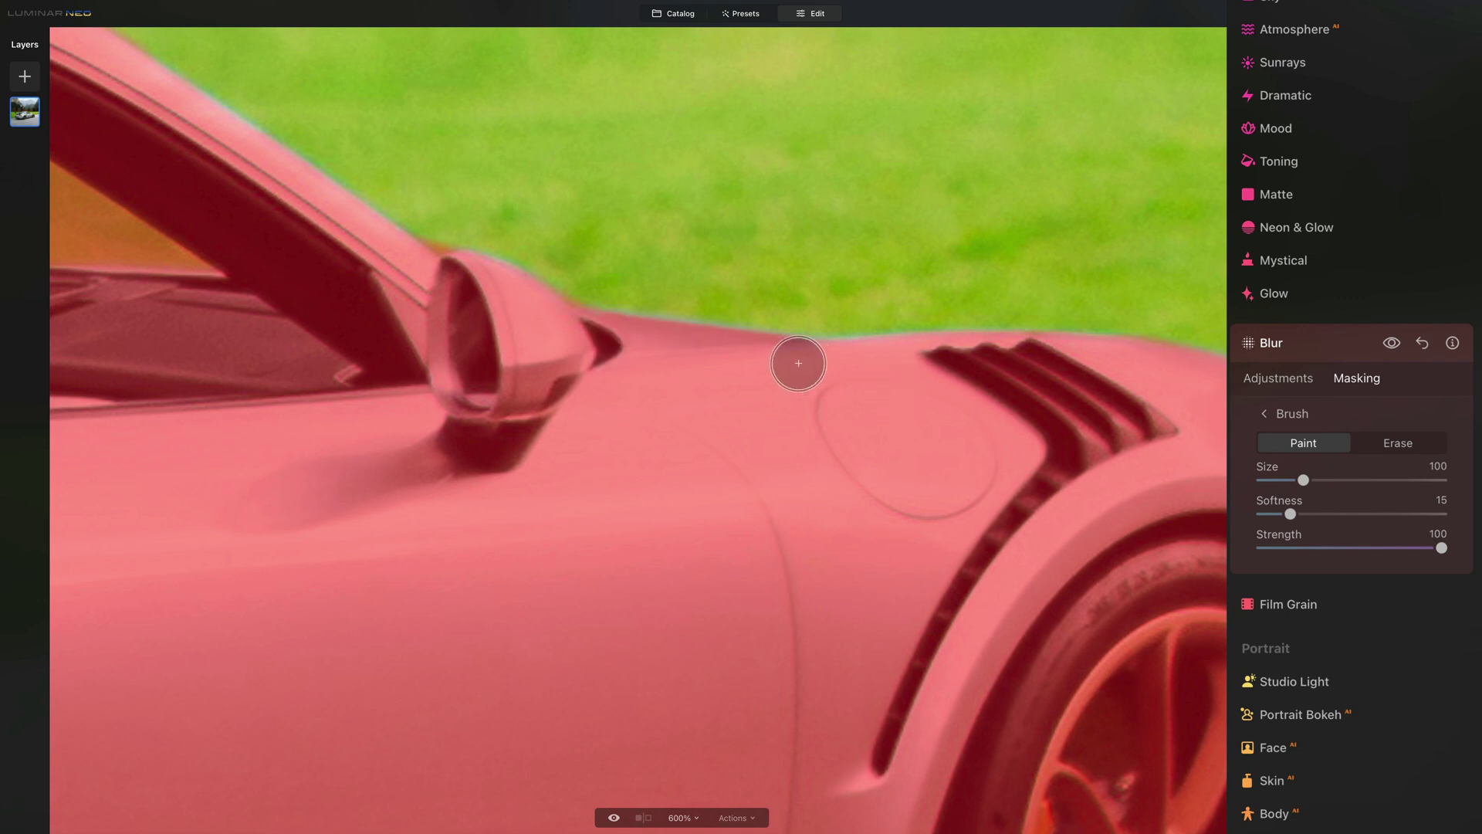
Extend the mask over the side mirror and along the A-pillar.
{"action": "left_click", "coordinate": [609, 420]}
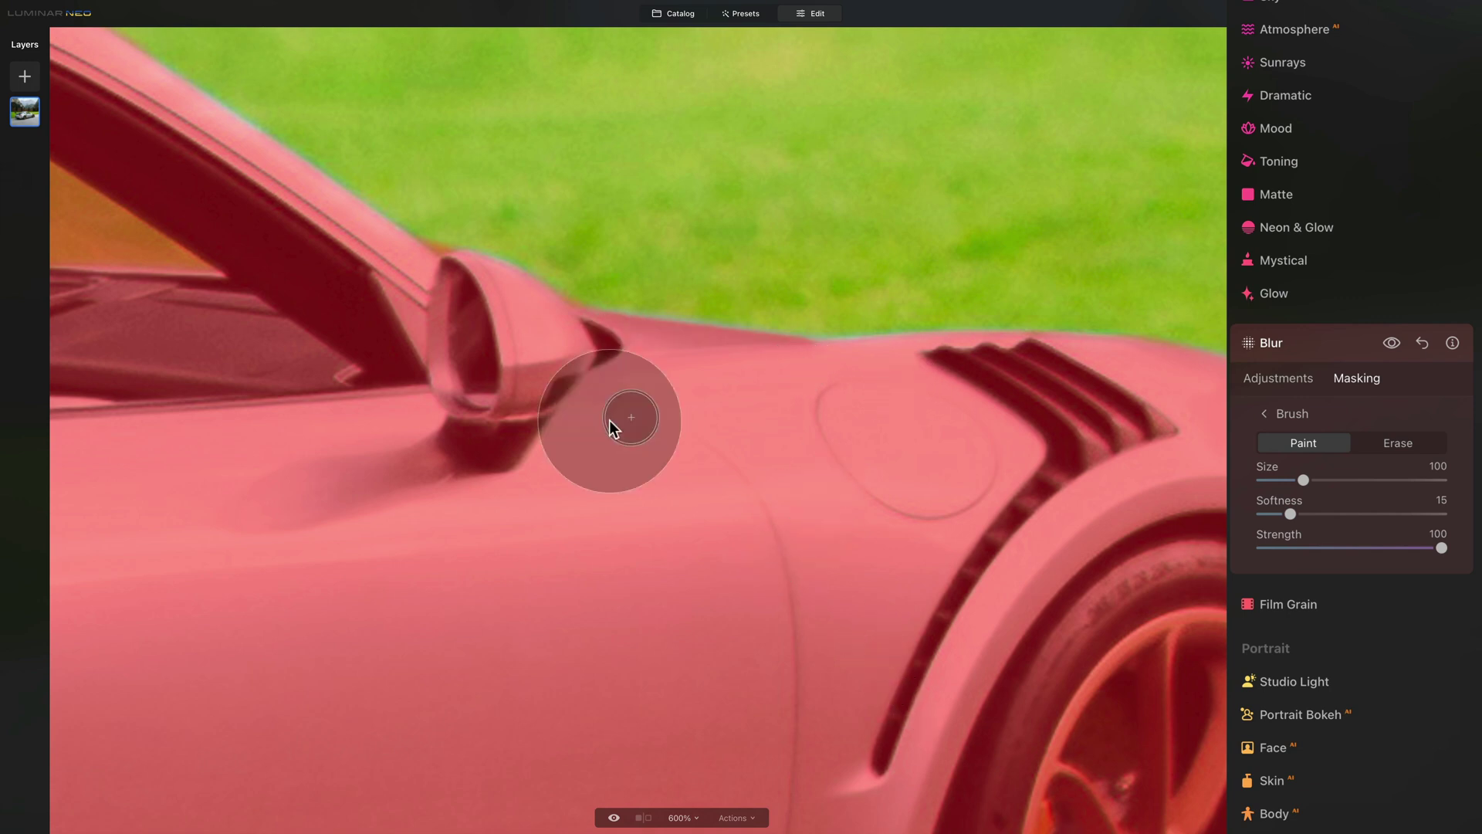
{"action": "scroll", "coordinate": [609, 420], "scroll_direction": "left", "scroll_amount": 10}
{"action": "scroll", "coordinate": [609, 420], "scroll_direction": "up", "scroll_amount": 5}
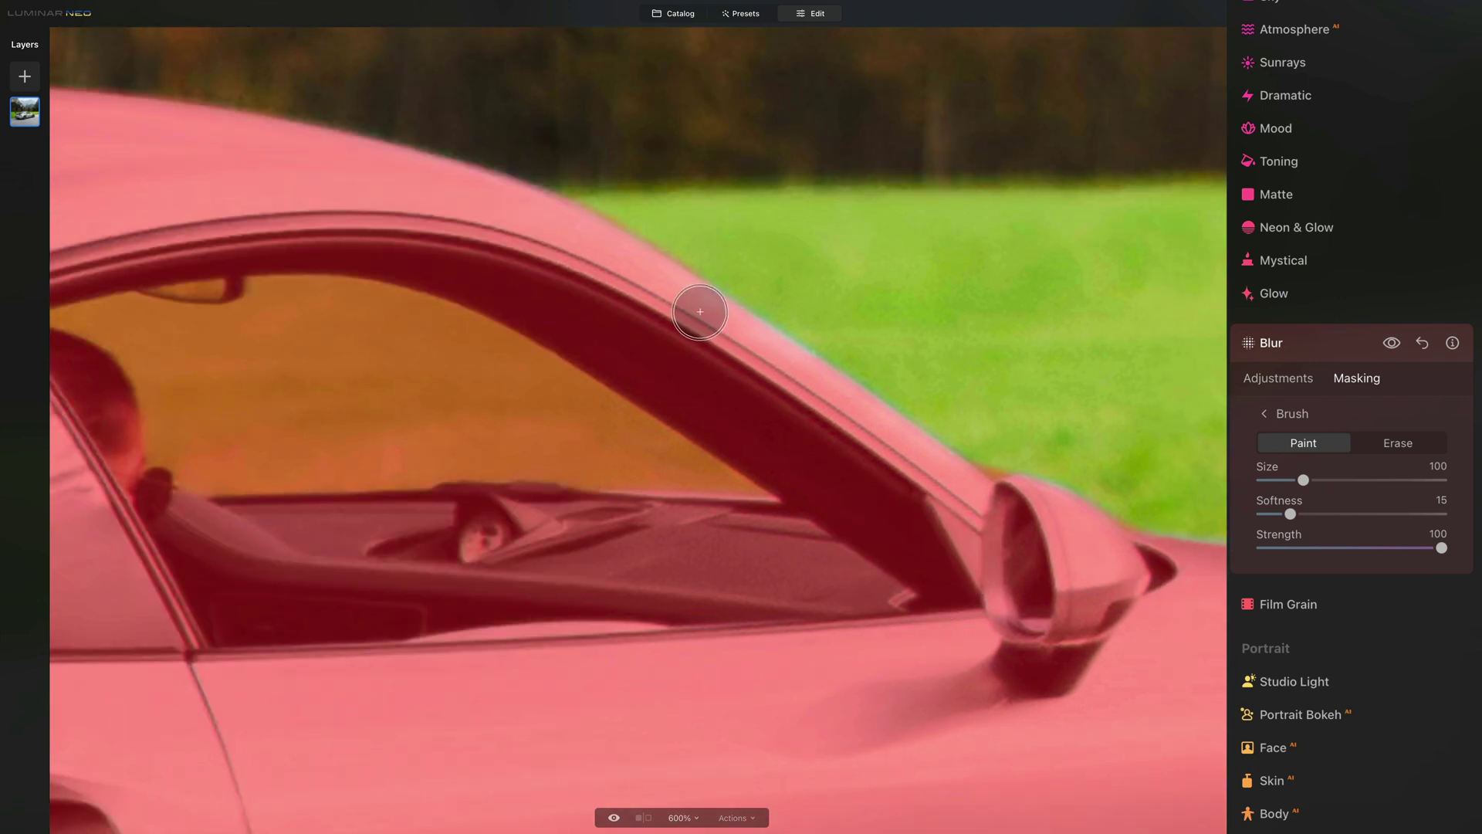
{"action": "mouse_move", "coordinate": [691, 307]}
{"action": "left_mouse_down"}
{"action": "mouse_move", "coordinate": [784, 404]}
{"action": "mouse_move", "coordinate": [969, 512]}
{"action": "mouse_move", "coordinate": [966, 496]}
{"action": "left_mouse_up"}
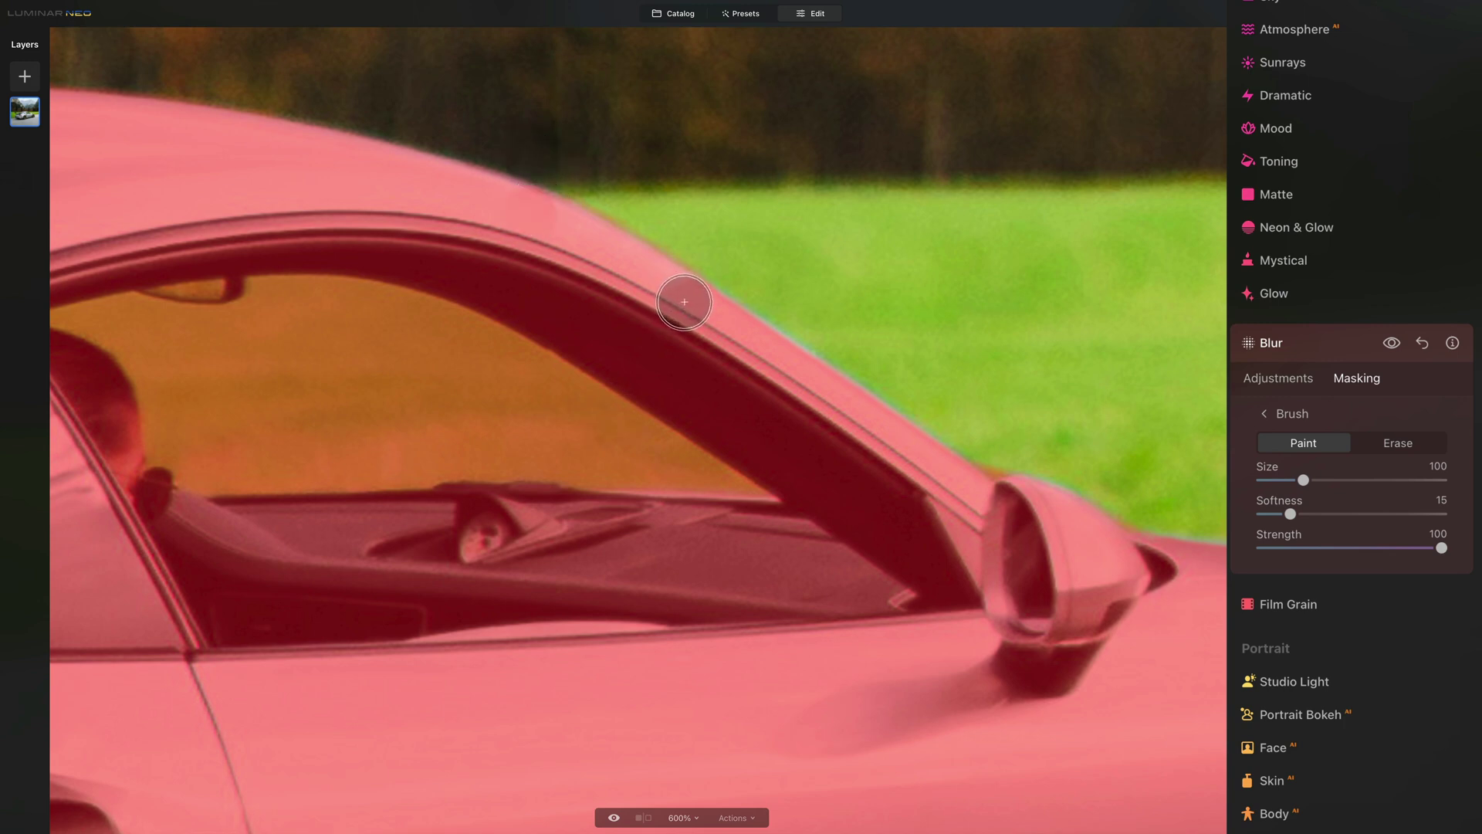
Paint the car's rear edge, undoing the road spill and erasing the stray blob.
{"action": "scroll", "coordinate": [772, 371], "scroll_direction": "right", "scroll_amount": 10}
{"action": "scroll", "coordinate": [772, 371], "scroll_direction": "down", "scroll_amount": 5}
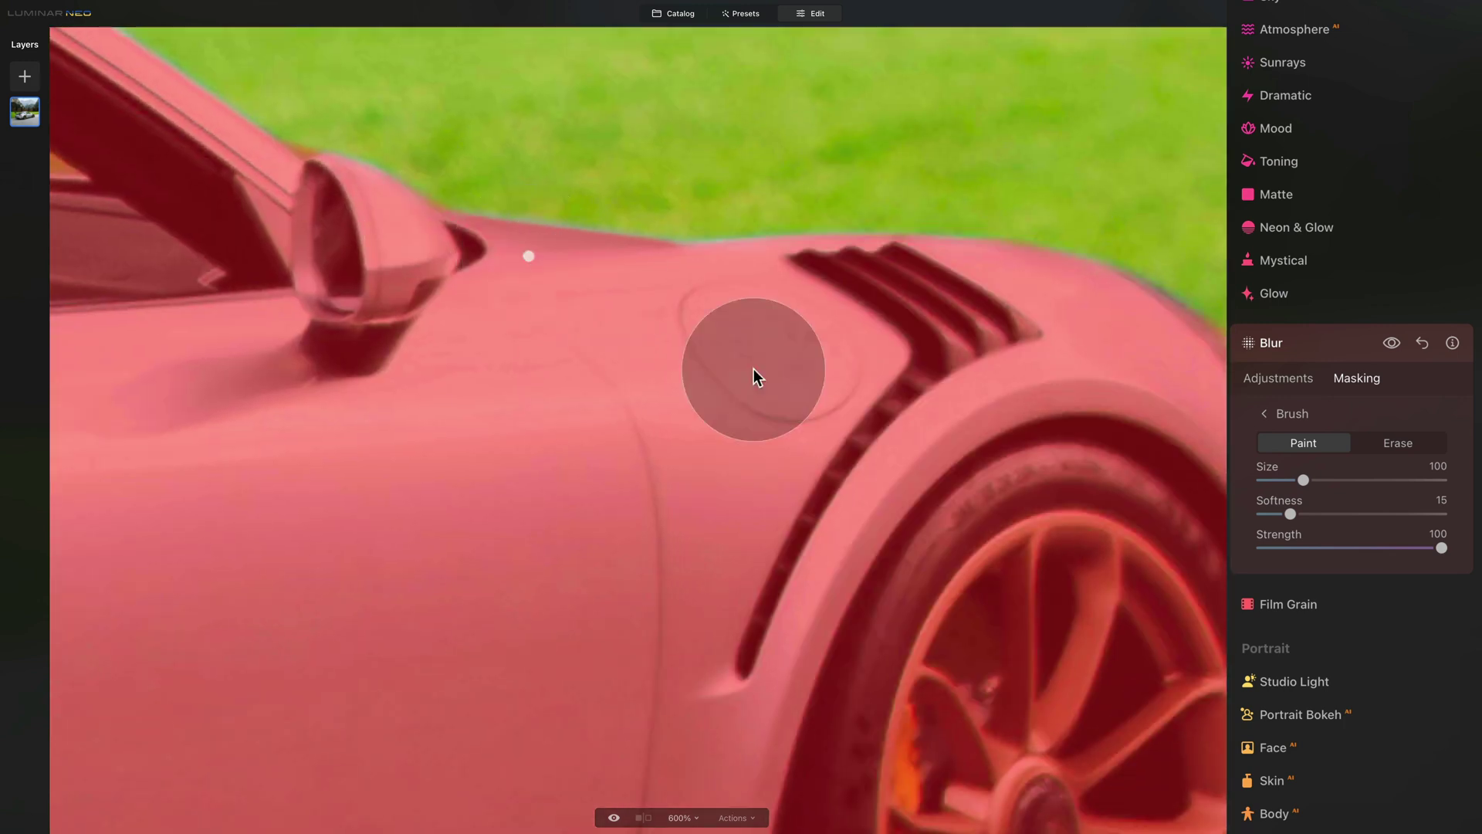
{"action": "scroll", "coordinate": [754, 376], "scroll_direction": "right", "scroll_amount": 10}
{"action": "scroll", "coordinate": [753, 376], "scroll_direction": "down", "scroll_amount": 3}
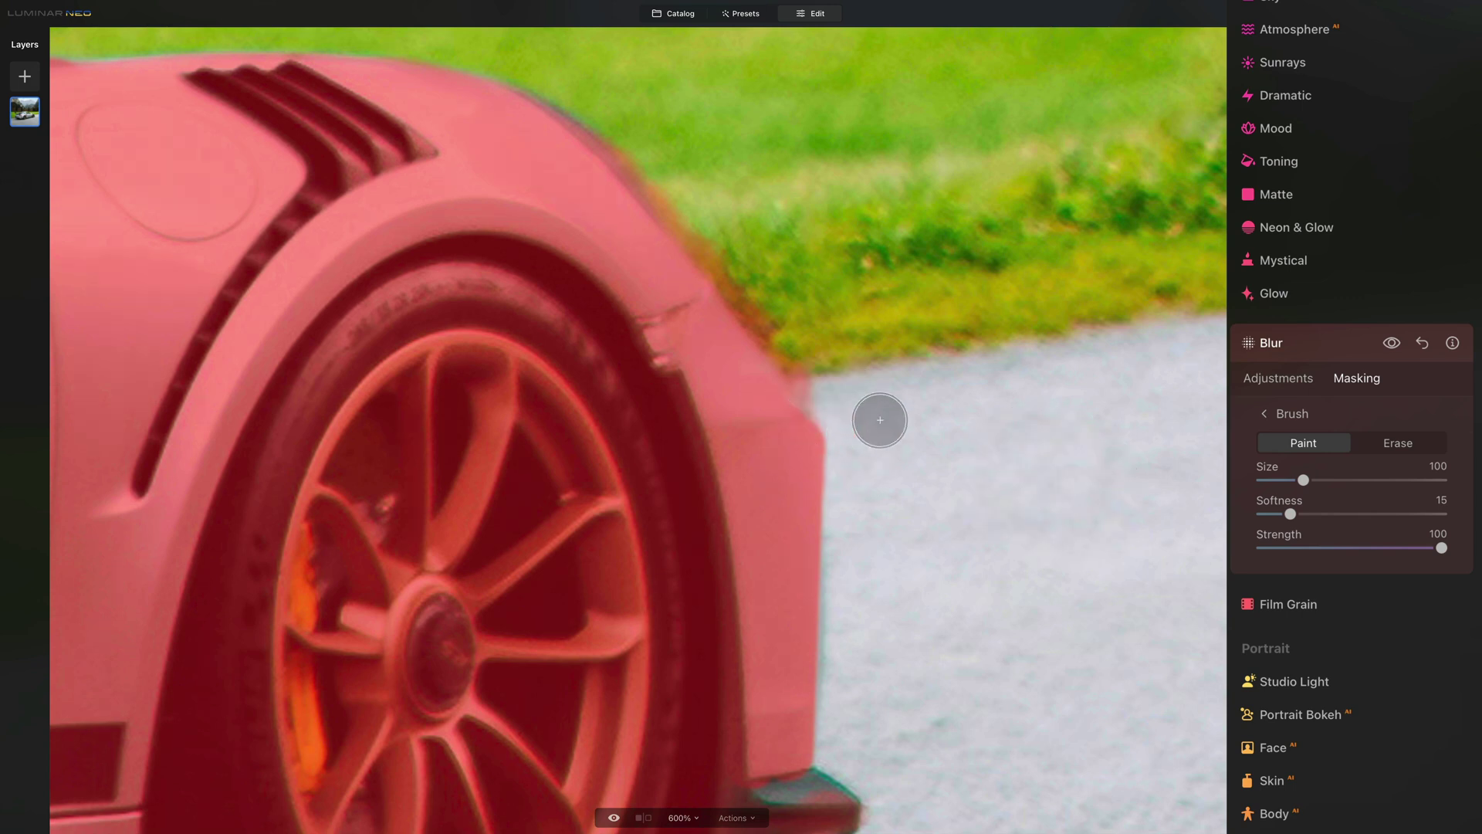
{"action": "left_click_drag", "start_coordinate": [917, 376], "coordinate": [777, 440]}
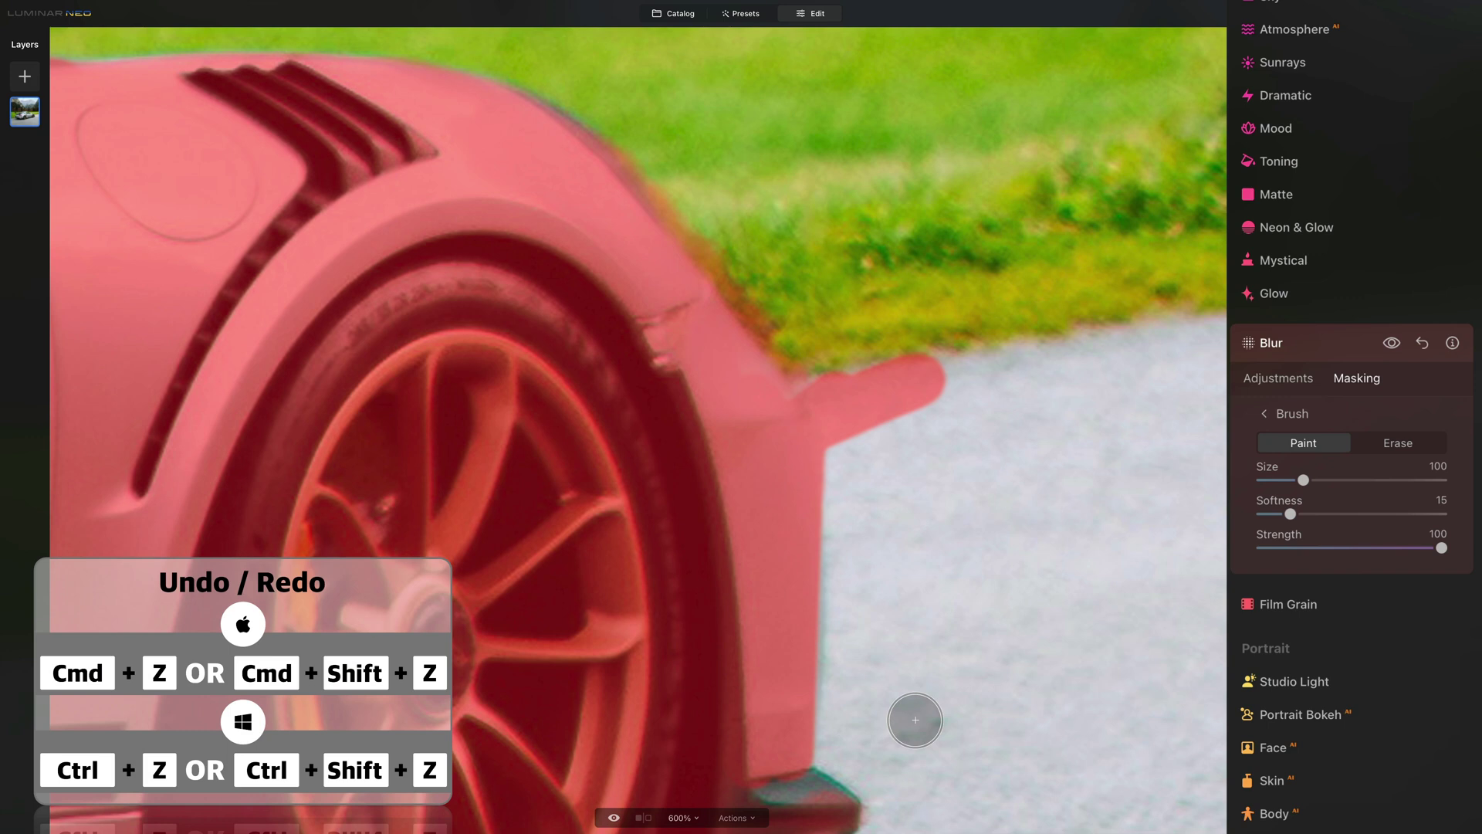
{"action": "key", "text": "ctrl+z"}
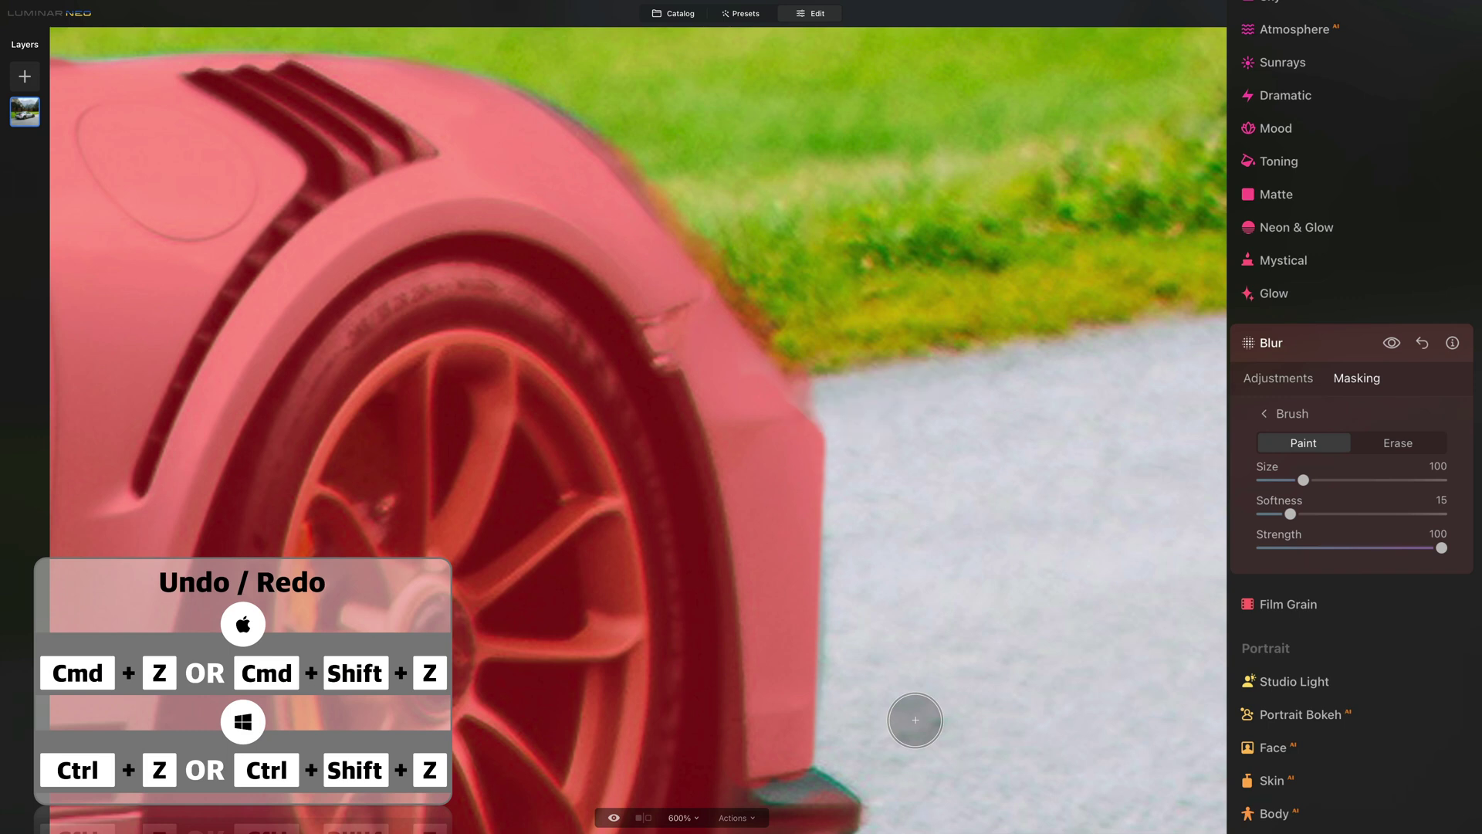
{"action": "left_click_drag", "start_coordinate": [818, 411], "coordinate": [863, 391]}
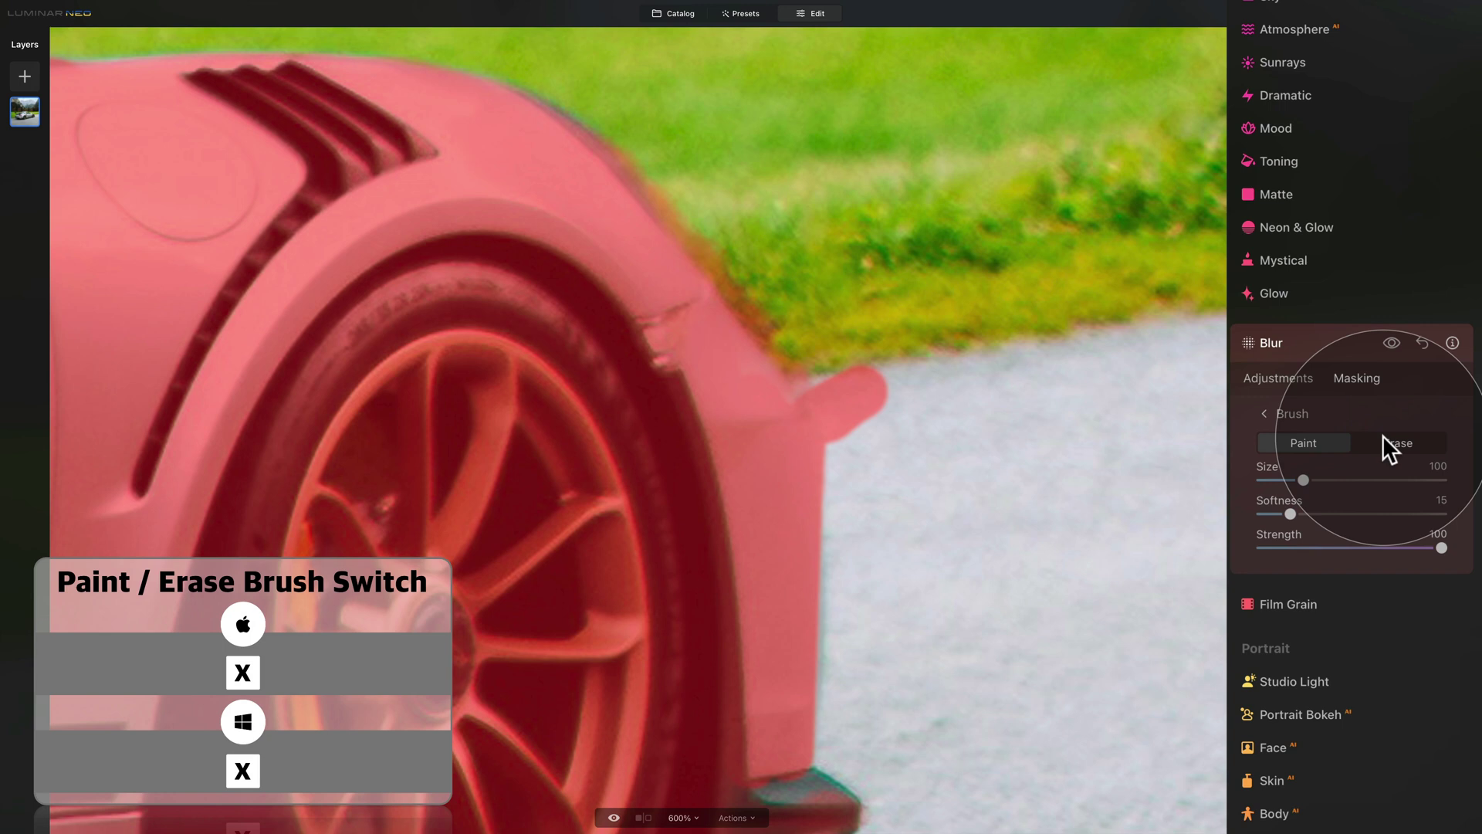
{"action": "key", "text": "x"}
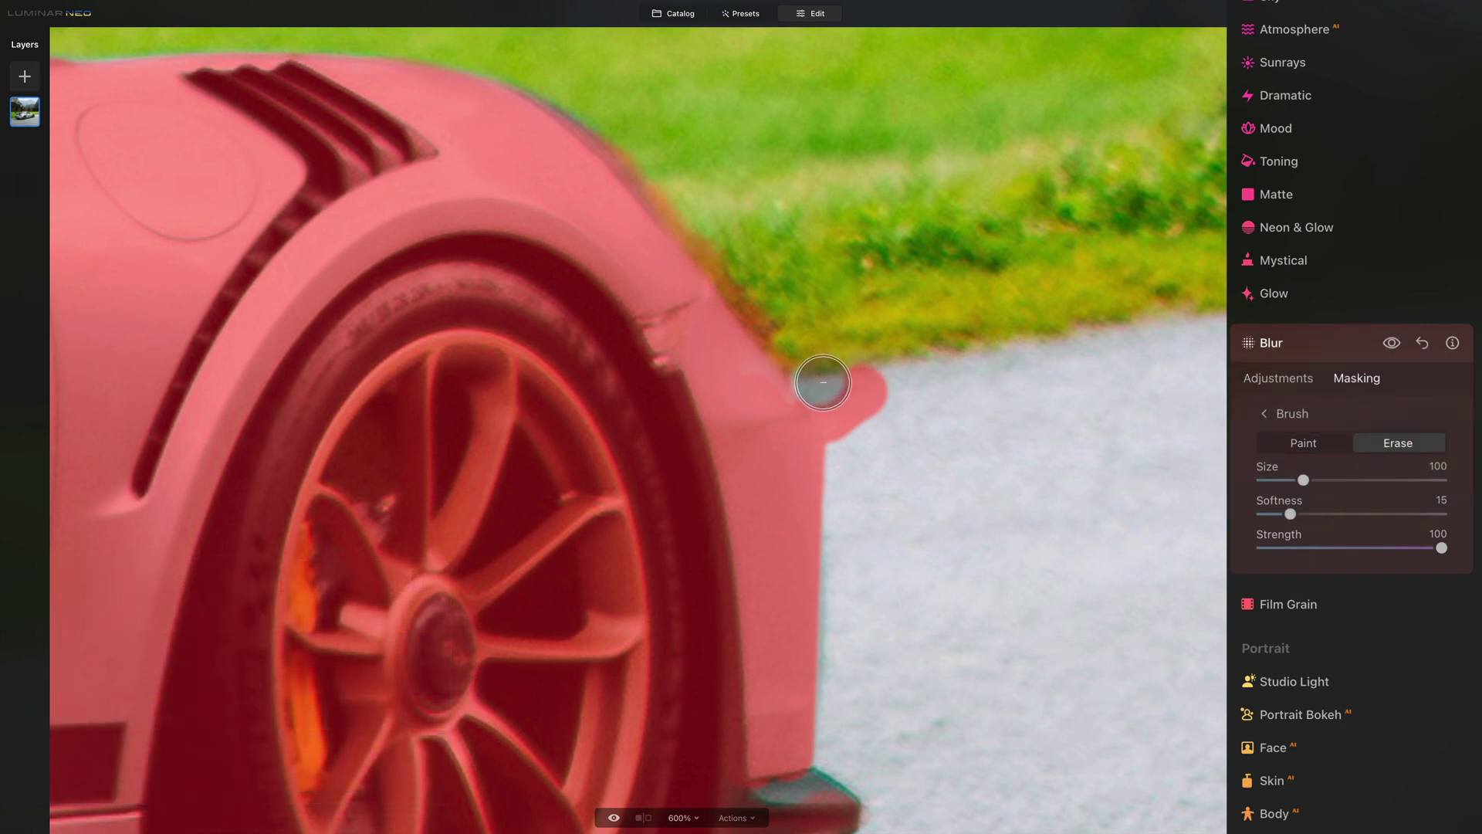
{"action": "left_click_drag", "start_coordinate": [859, 443], "coordinate": [905, 392]}
Refine the roof mask, switching brush size between 28 and 76 and toggling paint/erase.
{"action": "scroll", "coordinate": [772, 324], "scroll_direction": "left", "scroll_amount": 10}
{"action": "scroll", "coordinate": [772, 324], "scroll_direction": "up", "scroll_amount": 5}
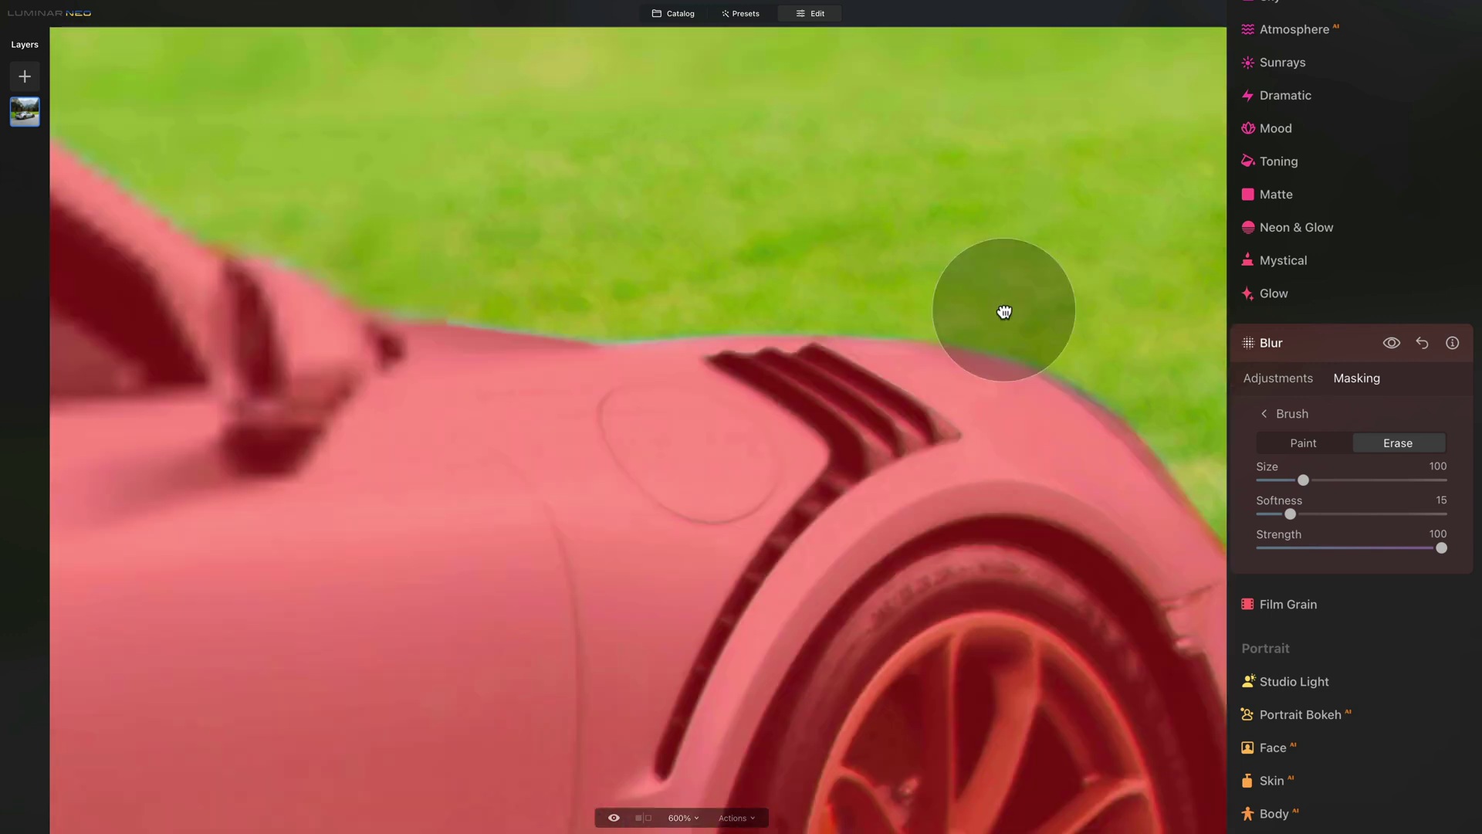
{"action": "scroll", "coordinate": [709, 366], "scroll_direction": "left", "scroll_amount": 8}
{"action": "scroll", "coordinate": [710, 365], "scroll_direction": "up", "scroll_amount": 5}
{"action": "key", "text": "bracketleft"}
{"action": "key", "text": "bracketleft"}
{"action": "key", "text": "bracketleft"}
{"action": "key", "text": "bracketleft"}
{"action": "key", "text": "bracketleft"}
{"action": "key", "text": "bracketleft"}
{"action": "key", "text": "bracketleft"}
{"action": "key", "text": "x"}
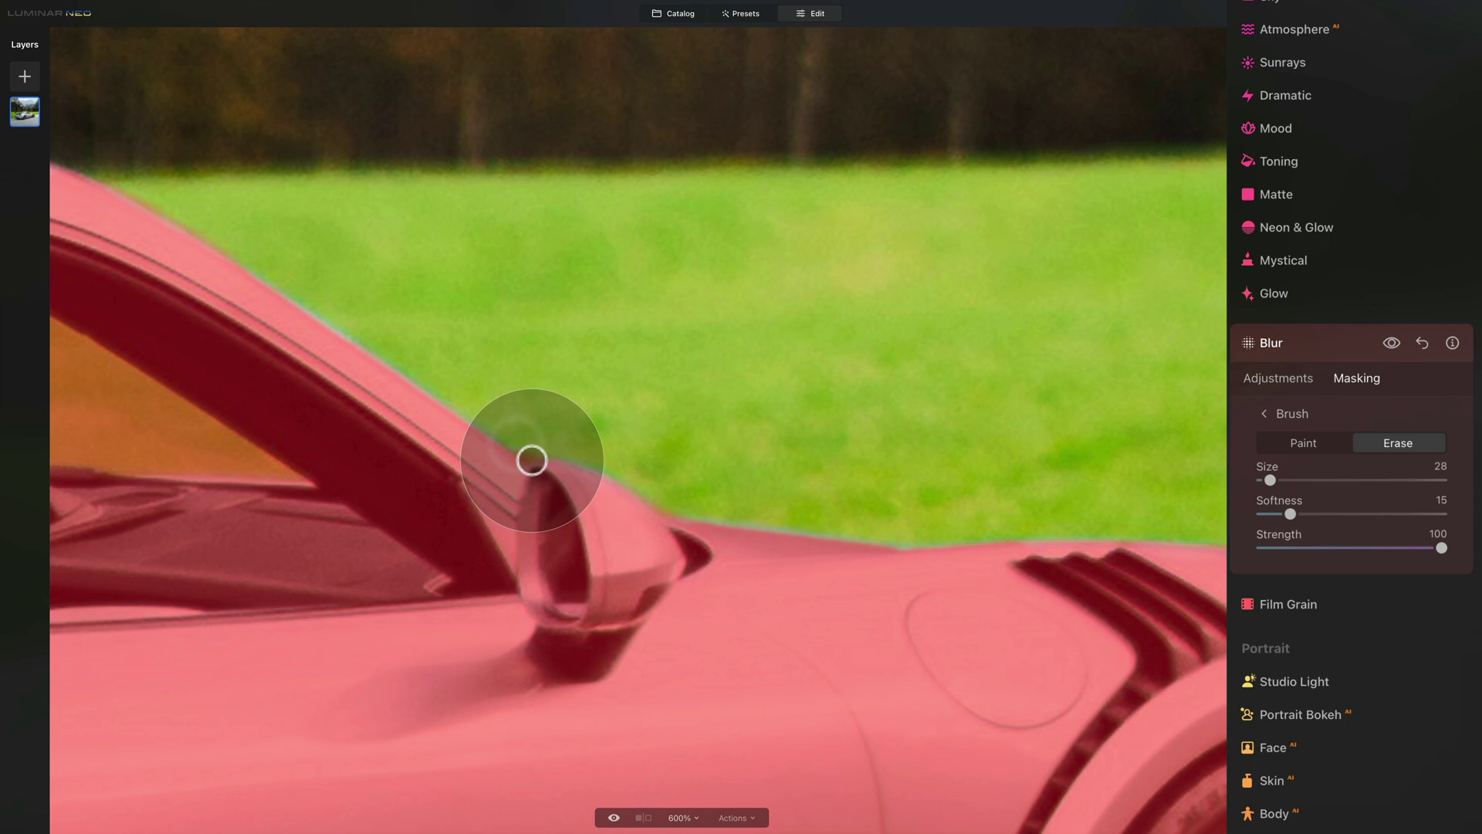
{"action": "key", "text": "x"}
{"action": "key", "text": "x"}
{"action": "scroll", "coordinate": [681, 509], "scroll_direction": "left", "scroll_amount": 10}
{"action": "scroll", "coordinate": [682, 510], "scroll_direction": "up", "scroll_amount": 4}
{"action": "key", "text": "x"}
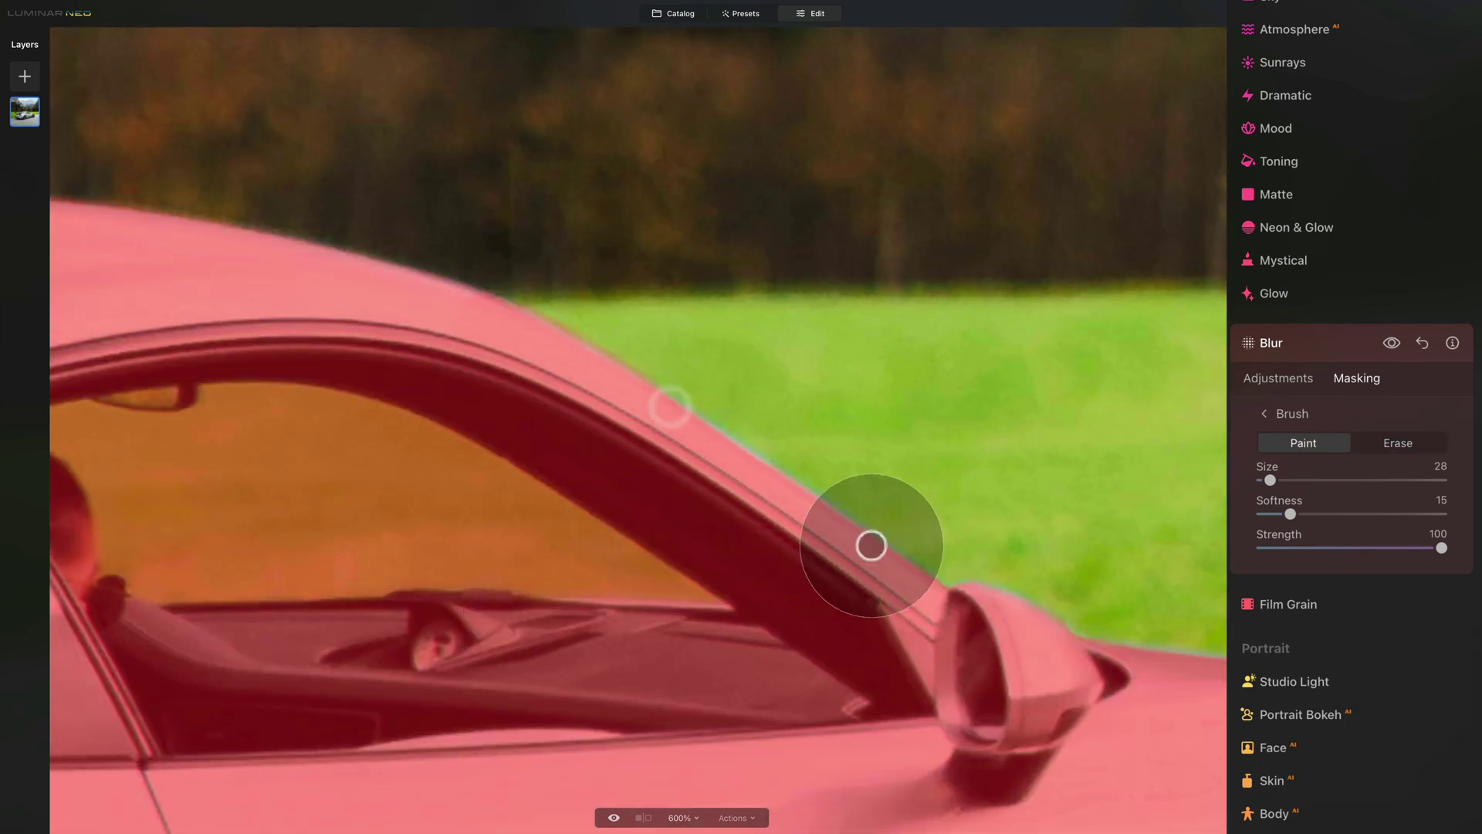
{"action": "key", "text": "bracketright"}
{"action": "key", "text": "bracketright"}
{"action": "key", "text": "bracketright"}
{"action": "key", "text": "bracketright"}
{"action": "key", "text": "bracketright"}
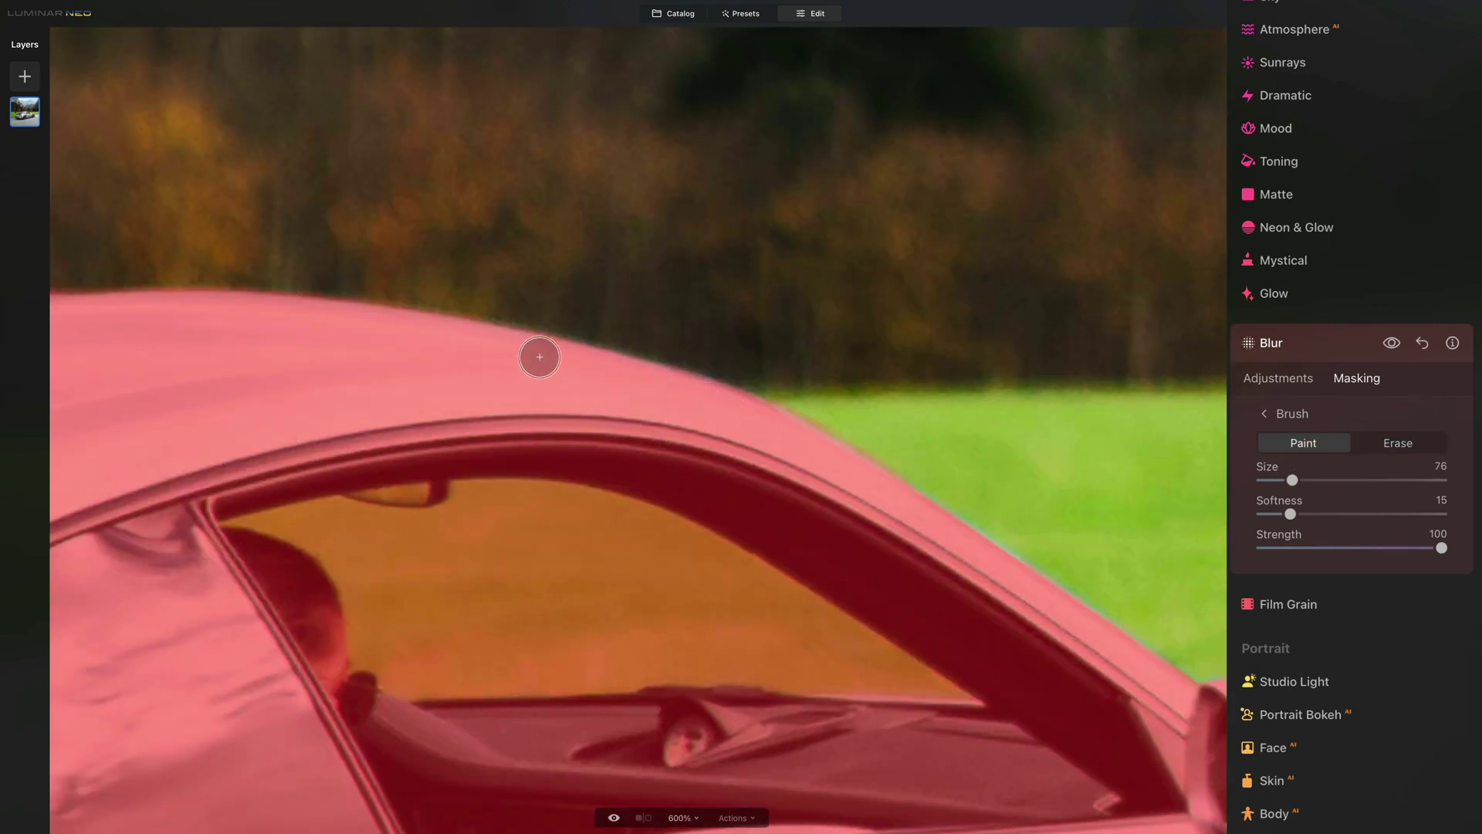
{"action": "scroll", "coordinate": [539, 355], "scroll_direction": "left", "scroll_amount": 10}
Touch up the roof edge and spoiler at brush sizes 28 and 52, then zoom out.
{"action": "key", "text": "x"}
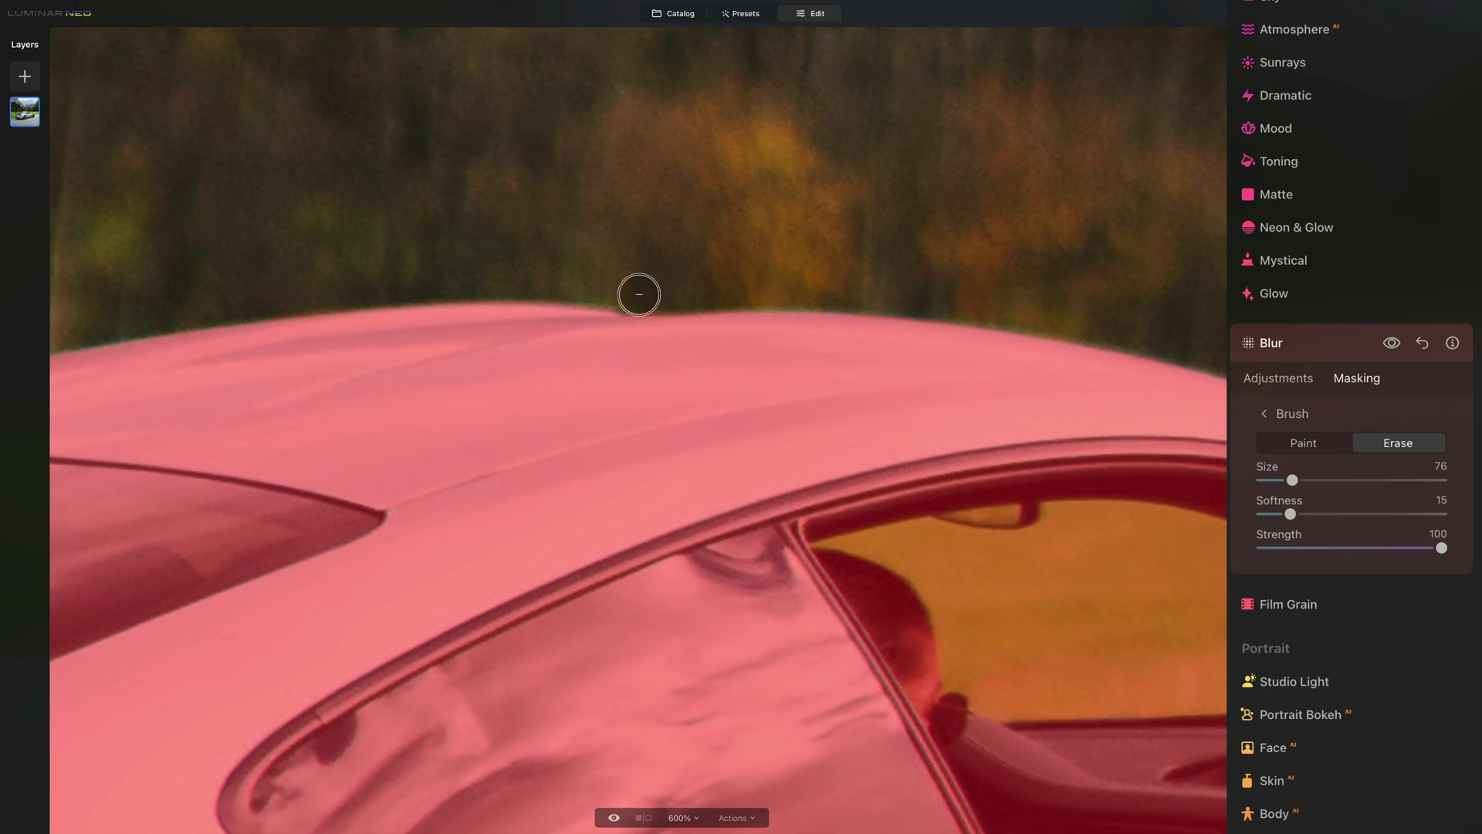
{"action": "scroll", "coordinate": [622, 159], "scroll_direction": "left", "scroll_amount": 10}
{"action": "scroll", "coordinate": [622, 159], "scroll_direction": "down", "scroll_amount": 2}
{"action": "scroll", "coordinate": [575, 386], "scroll_direction": "left", "scroll_amount": 10}
{"action": "scroll", "coordinate": [575, 386], "scroll_direction": "up", "scroll_amount": 1}
{"action": "key", "text": "x"}
{"action": "key", "text": "bracketleft"}
{"action": "key", "text": "bracketleft"}
{"action": "key", "text": "bracketleft"}
{"action": "key", "text": "bracketleft"}
{"action": "key", "text": "bracketleft"}
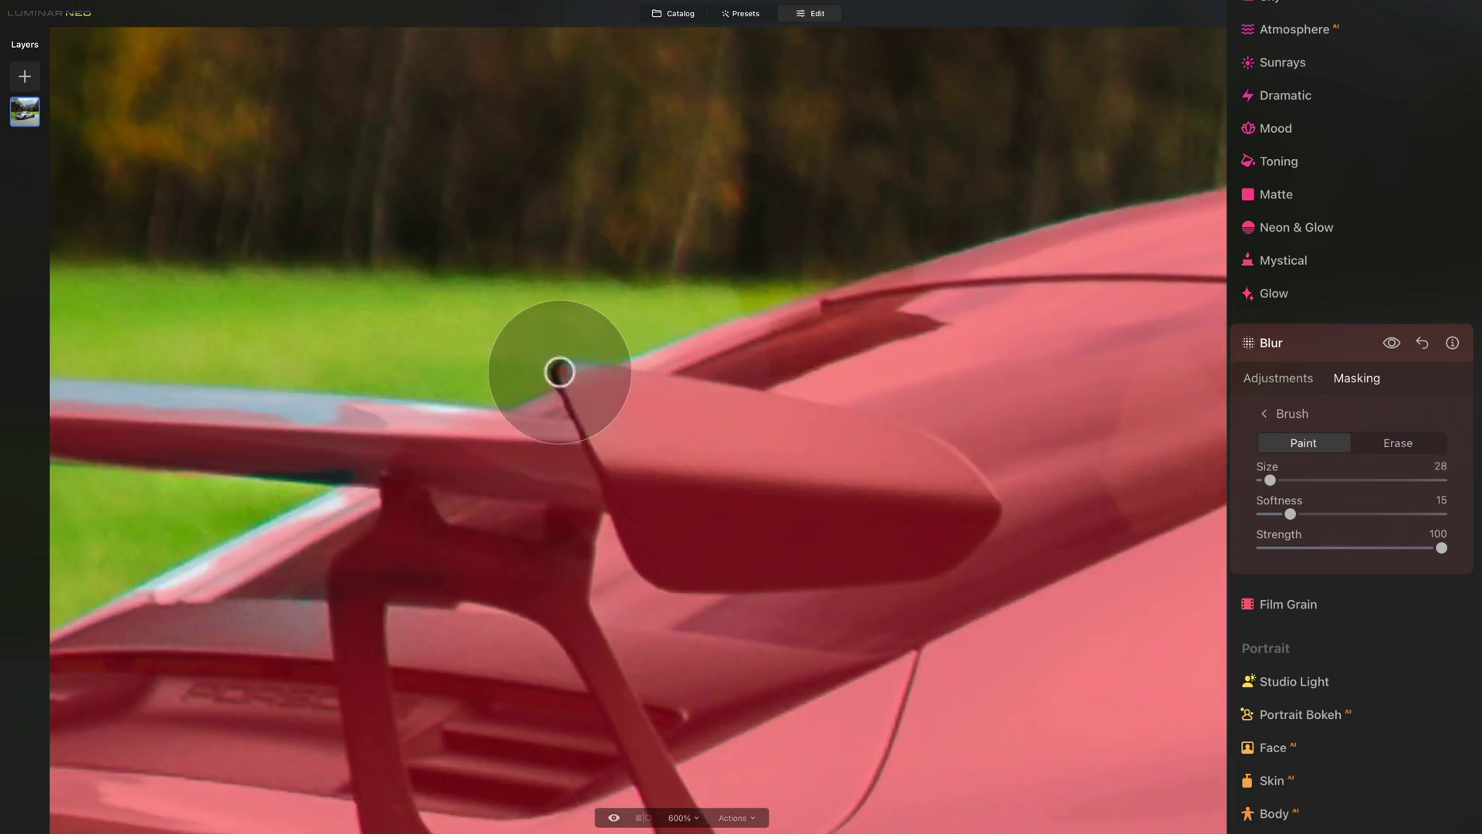
{"action": "scroll", "coordinate": [625, 432], "scroll_direction": "up", "scroll_amount": 3}
{"action": "scroll", "coordinate": [625, 433], "scroll_direction": "left", "scroll_amount": 5}
{"action": "key", "text": "bracketright"}
{"action": "key", "text": "bracketright"}
{"action": "key", "text": "bracketright"}
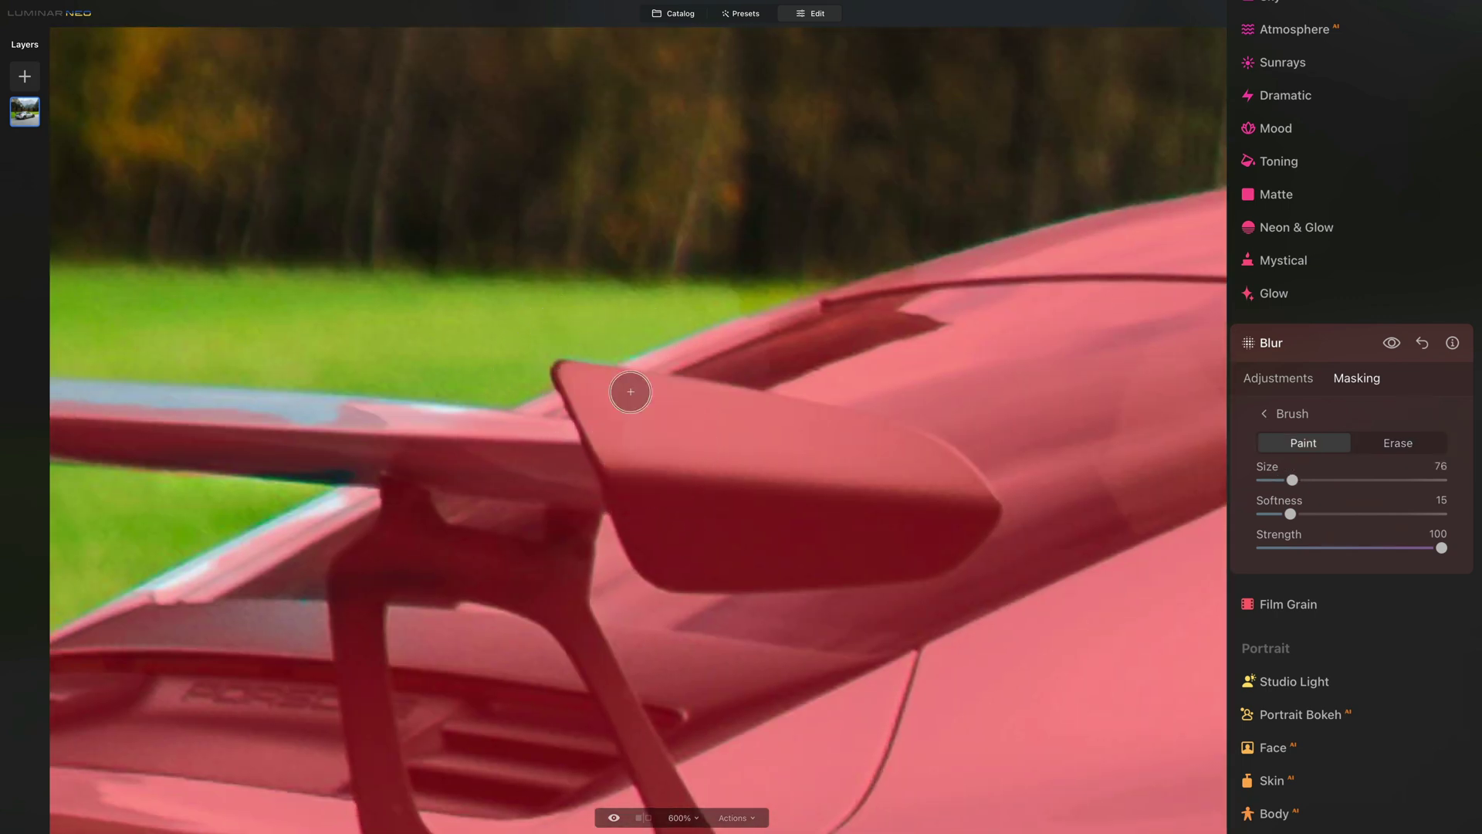
{"action": "key", "text": "ctrl+0"}
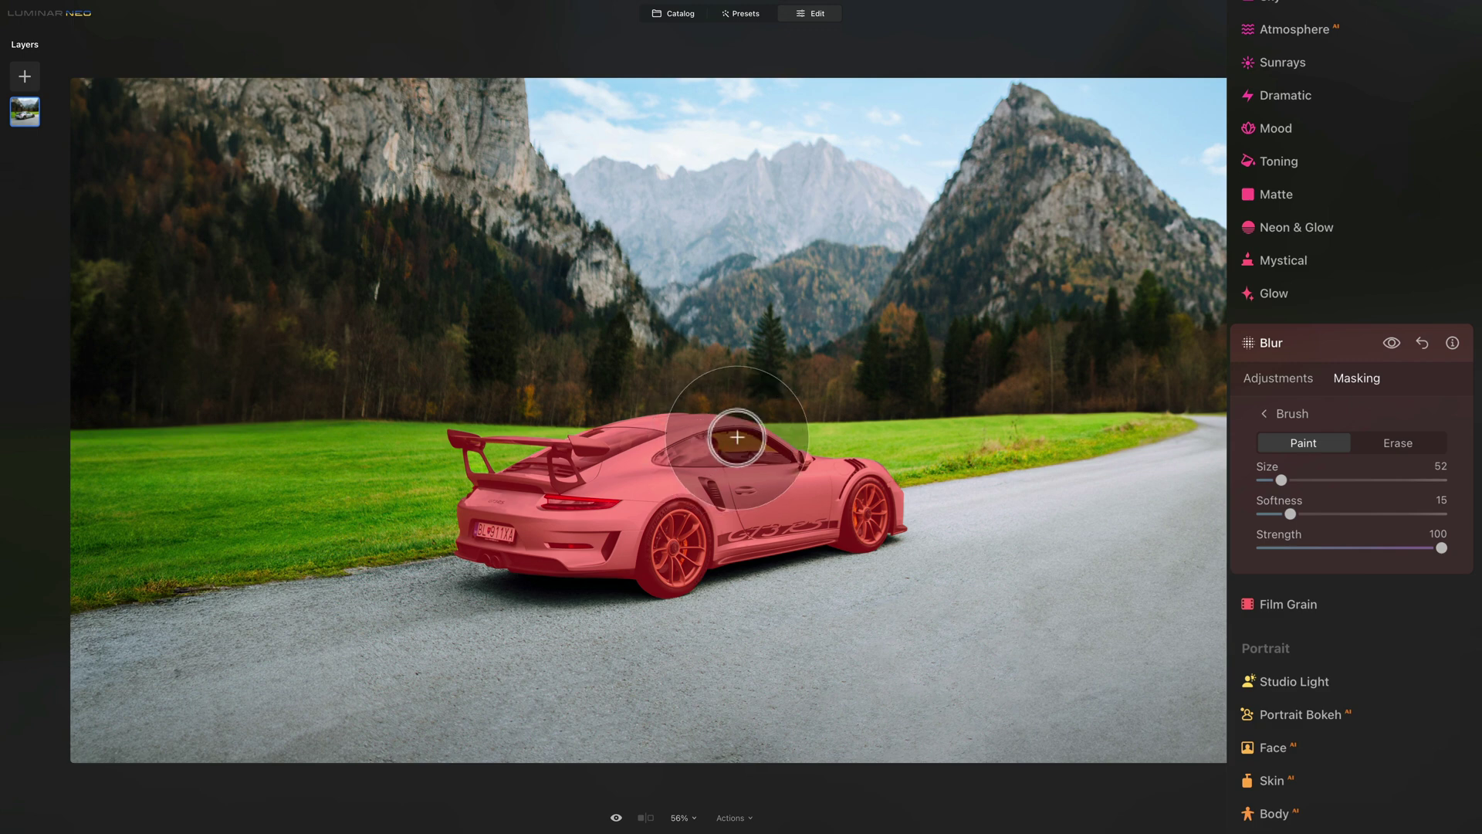
Zoom to 1200% on the side window and erase the mask along its upper edge at size 100.
{"action": "scroll", "coordinate": [737, 437], "scroll_direction": "up", "scroll_amount": 10}
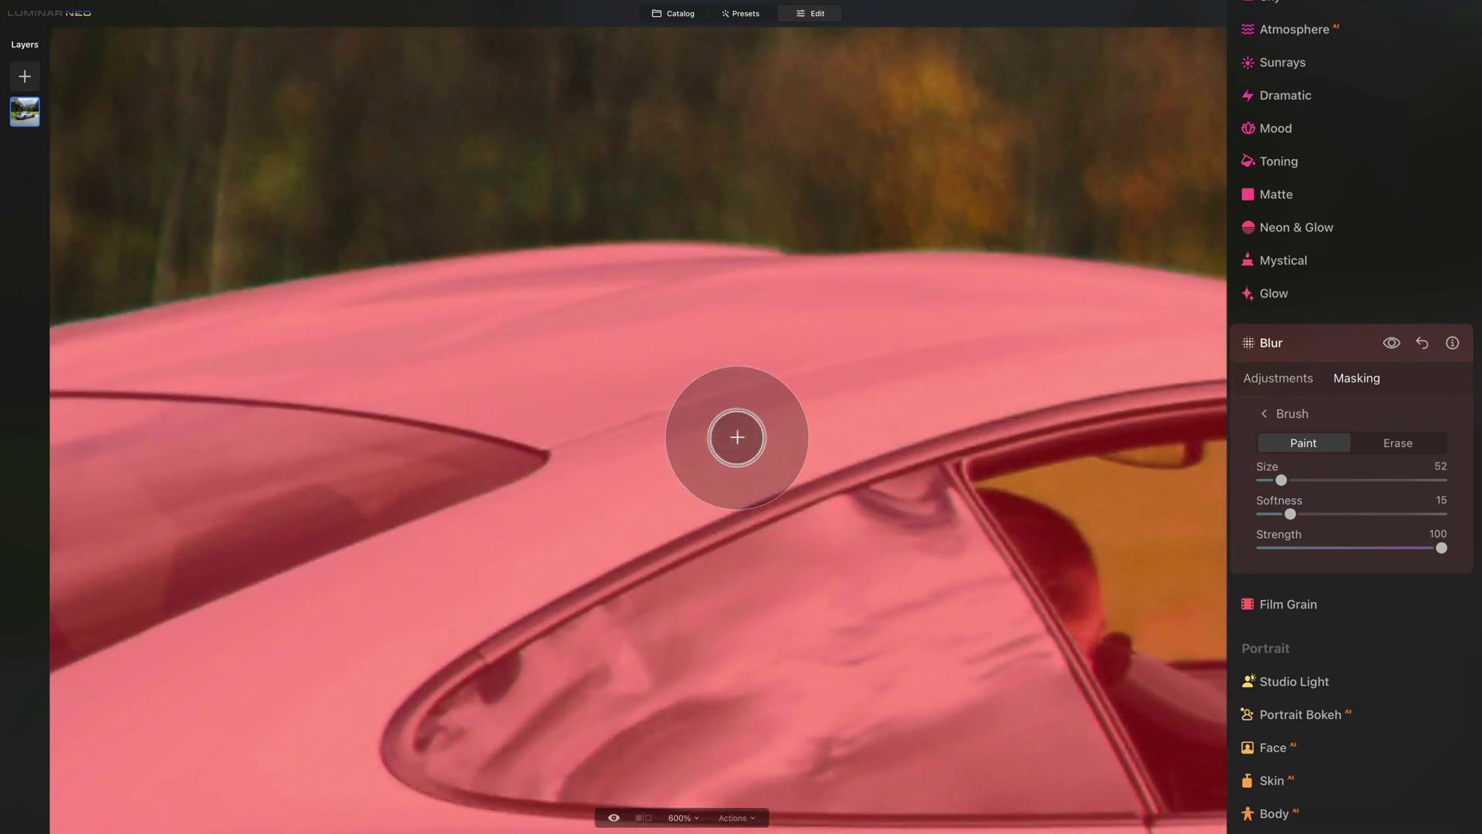
{"action": "left_click_drag", "start_coordinate": [1125, 447], "coordinate": [501, 358]}
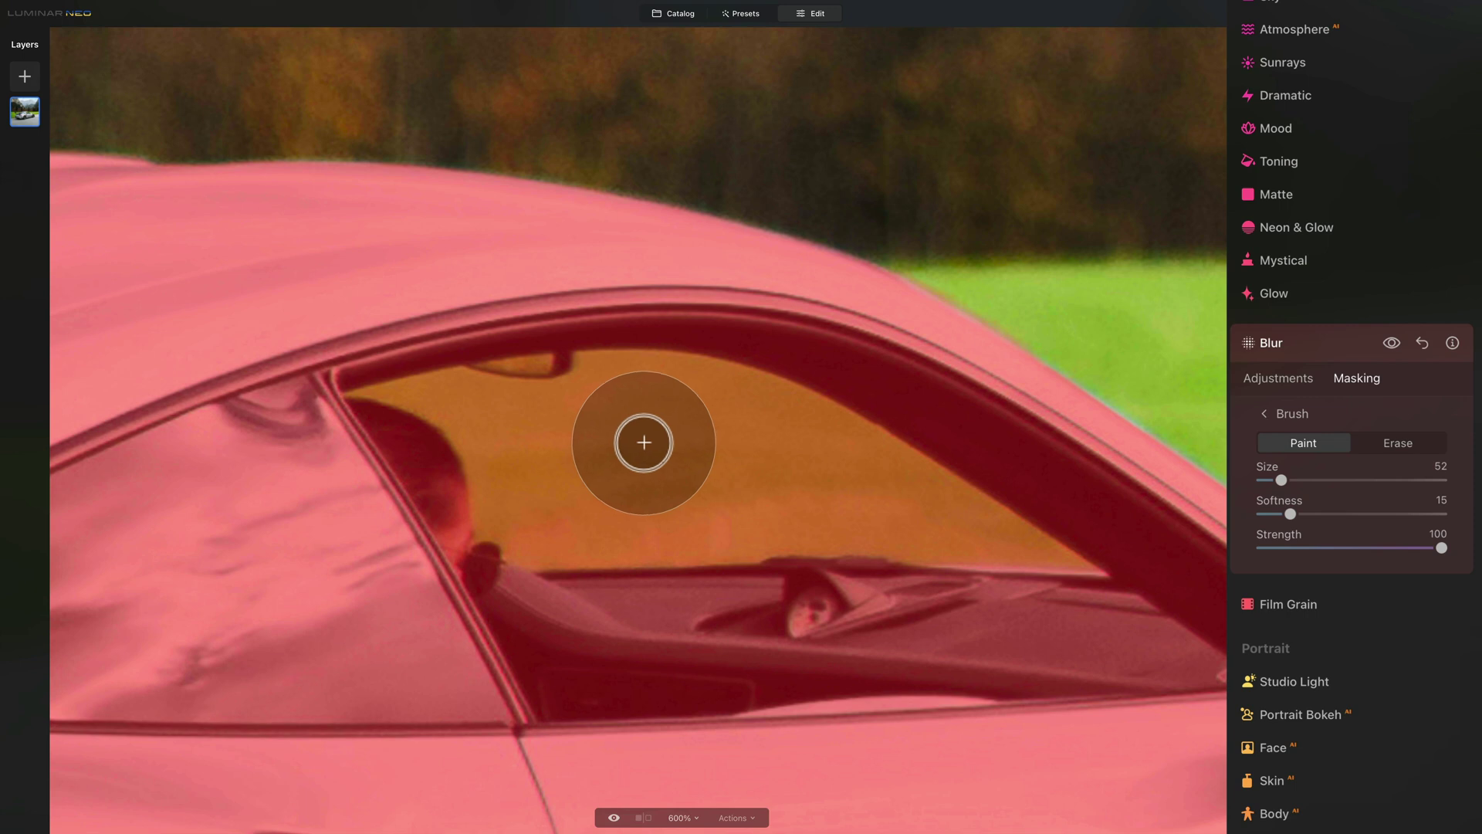
{"action": "key", "text": "alt"}
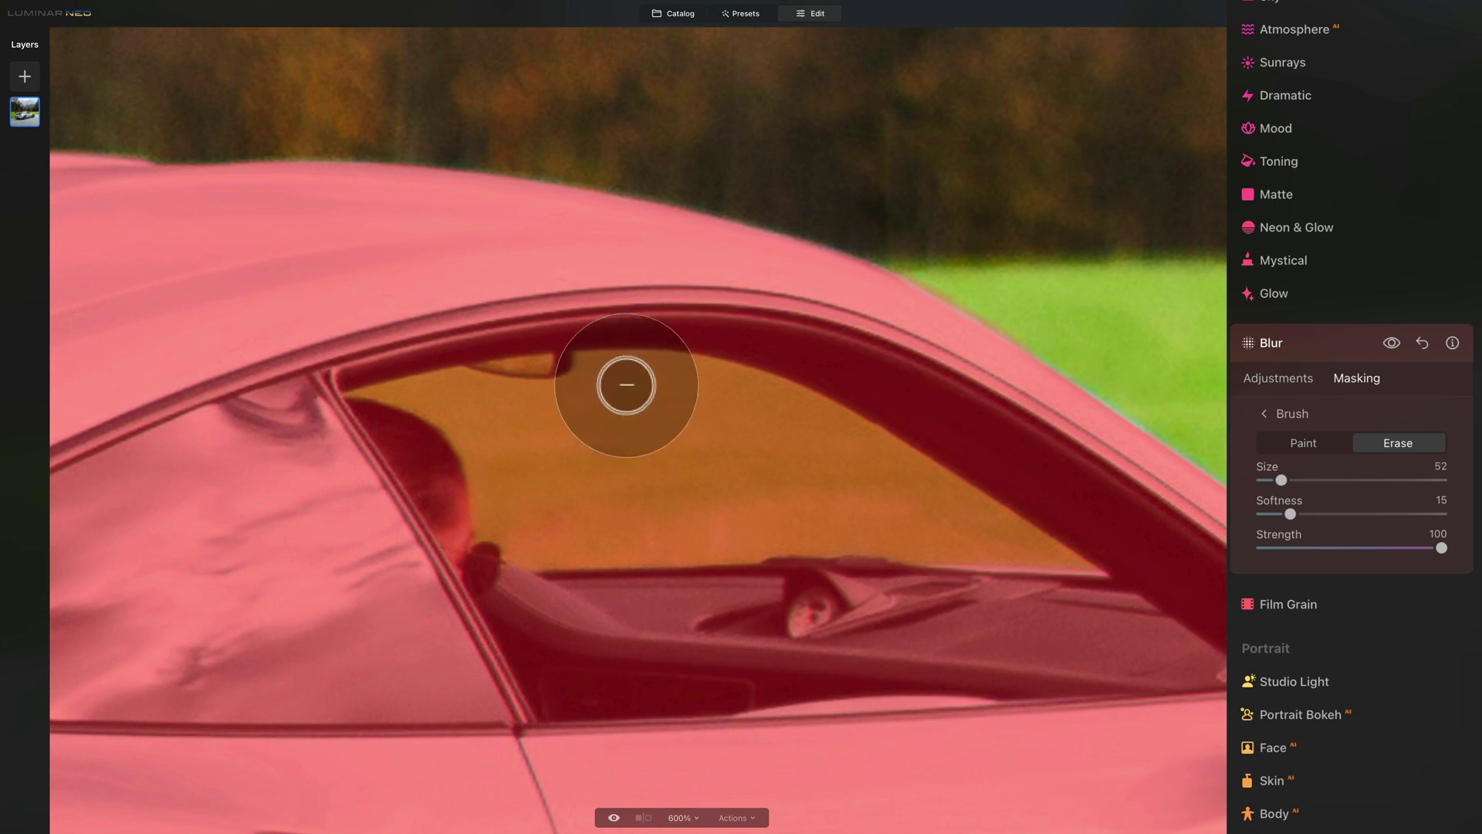
{"action": "key", "text": "ctrl+equal"}
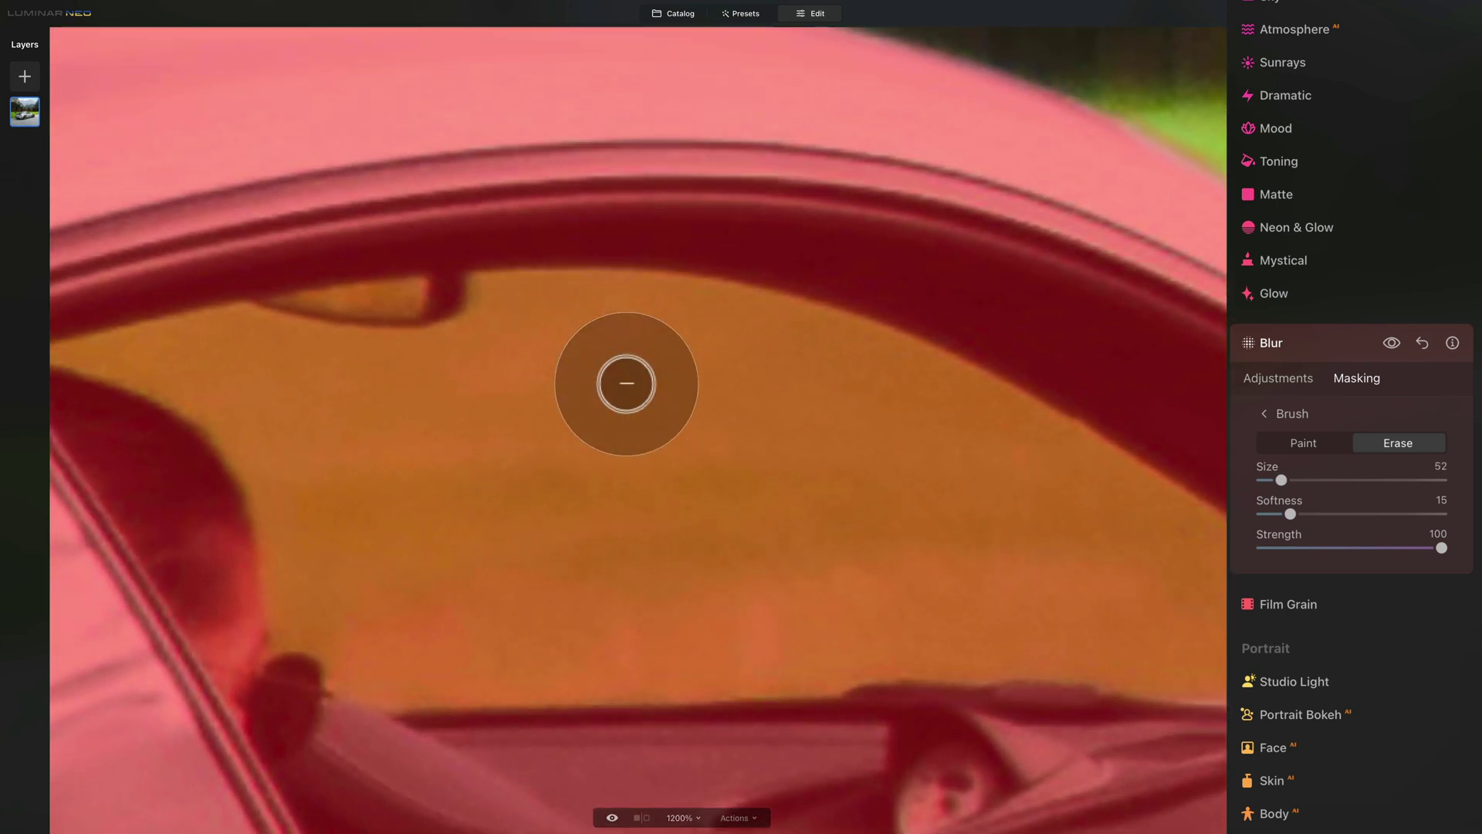
{"action": "key", "text": "bracketright"}
{"action": "key", "text": "bracketright"}
{"action": "key", "text": "bracketright"}
{"action": "key", "text": "bracketright"}
{"action": "key", "text": "bracketright"}
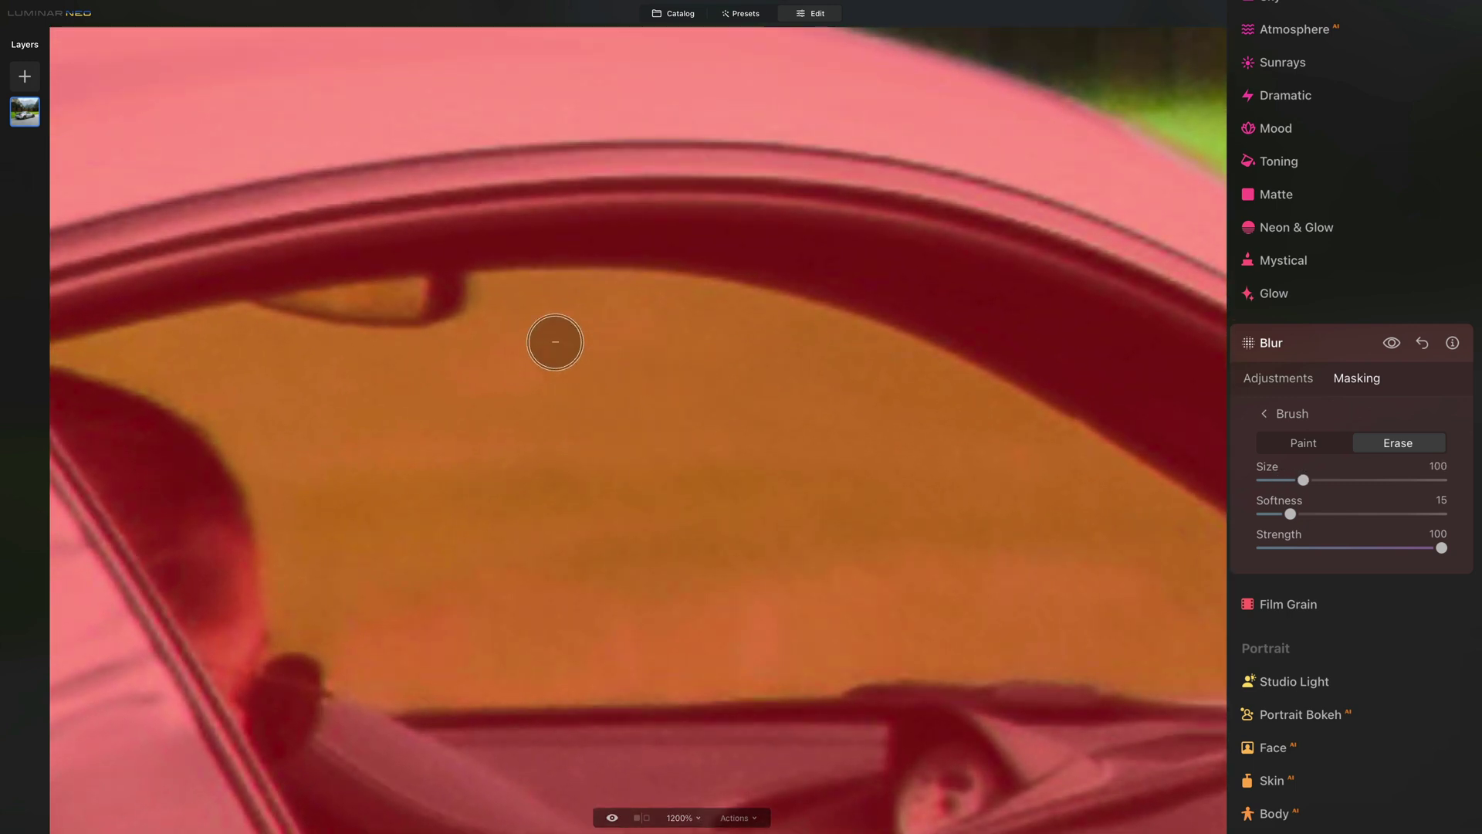
{"action": "mouse_move", "coordinate": [503, 298]}
{"action": "left_mouse_down"}
{"action": "mouse_move", "coordinate": [672, 301]}
{"action": "mouse_move", "coordinate": [913, 364]}
{"action": "mouse_move", "coordinate": [769, 382]}
{"action": "mouse_move", "coordinate": [929, 522]}
{"action": "mouse_move", "coordinate": [443, 490]}
{"action": "mouse_move", "coordinate": [629, 506]}
{"action": "mouse_move", "coordinate": [447, 523]}
{"action": "mouse_move", "coordinate": [358, 502]}
{"action": "mouse_move", "coordinate": [540, 531]}
{"action": "mouse_move", "coordinate": [517, 377]}
{"action": "mouse_move", "coordinate": [401, 275]}
{"action": "mouse_move", "coordinate": [496, 248]}
{"action": "mouse_move", "coordinate": [689, 275]}
{"action": "mouse_move", "coordinate": [750, 254]}
{"action": "left_mouse_up"}
Erase the remaining window edges and corner wedge, resizing the brush between 28 and 148.
{"action": "key", "text": "bracketleft"}
{"action": "key", "text": "bracketleft"}
{"action": "key", "text": "bracketleft"}
{"action": "key", "text": "bracketleft"}
{"action": "key", "text": "bracketleft"}
{"action": "key", "text": "bracketleft"}
{"action": "key", "text": "bracketleft"}
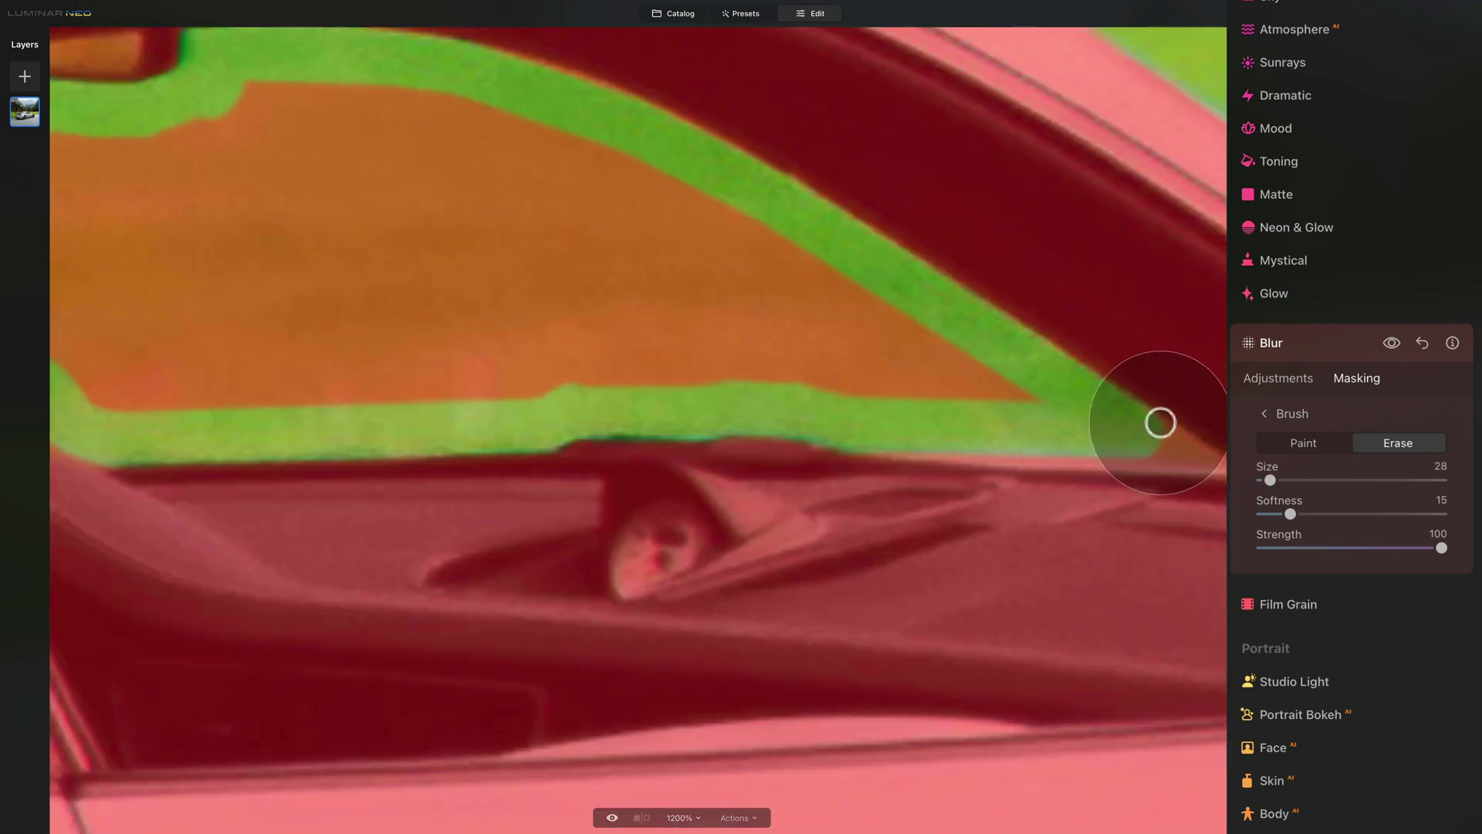
{"action": "key", "text": "bracketright"}
{"action": "key", "text": "bracketright"}
{"action": "key", "text": "bracketright"}
{"action": "key", "text": "bracketright"}
{"action": "key", "text": "bracketright"}
{"action": "key", "text": "bracketright"}
{"action": "key", "text": "bracketright"}
{"action": "mouse_move", "coordinate": [1184, 556]}
{"action": "left_mouse_down"}
{"action": "mouse_move", "coordinate": [522, 238]}
{"action": "mouse_move", "coordinate": [703, 514]}
{"action": "mouse_move", "coordinate": [298, 424]}
{"action": "mouse_move", "coordinate": [479, 281]}
{"action": "mouse_move", "coordinate": [619, 420]}
{"action": "mouse_move", "coordinate": [1144, 522]}
{"action": "left_mouse_up"}
{"action": "key", "text": "bracketright"}
{"action": "key", "text": "bracketright"}
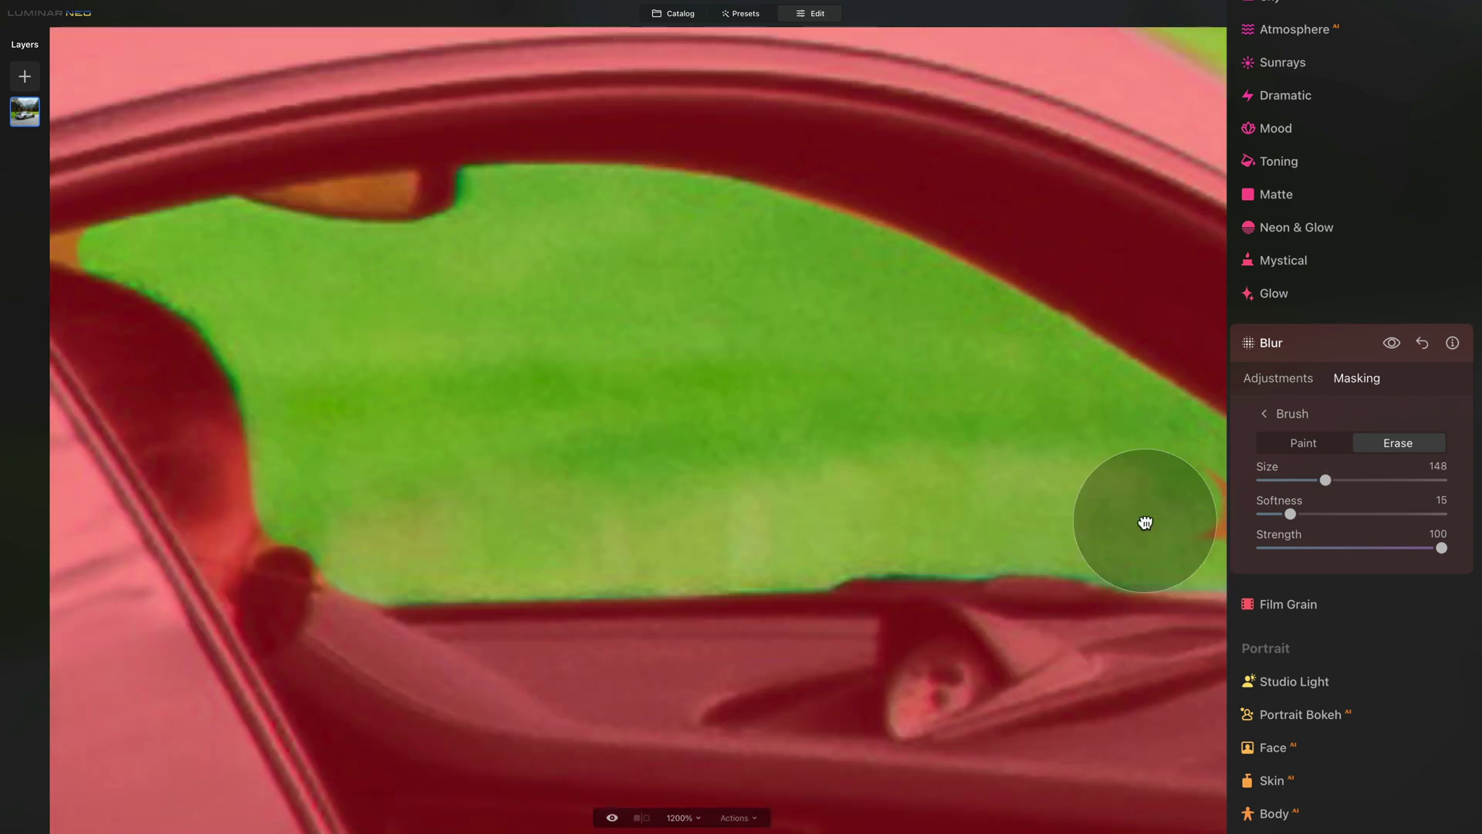
{"action": "key", "text": "bracketleft"}
{"action": "key", "text": "bracketleft"}
{"action": "key", "text": "bracketleft"}
{"action": "key", "text": "bracketleft"}
{"action": "key", "text": "bracketleft"}
{"action": "key", "text": "bracketleft"}
{"action": "scroll", "coordinate": [982, 530], "scroll_direction": "up", "scroll_amount": 5}
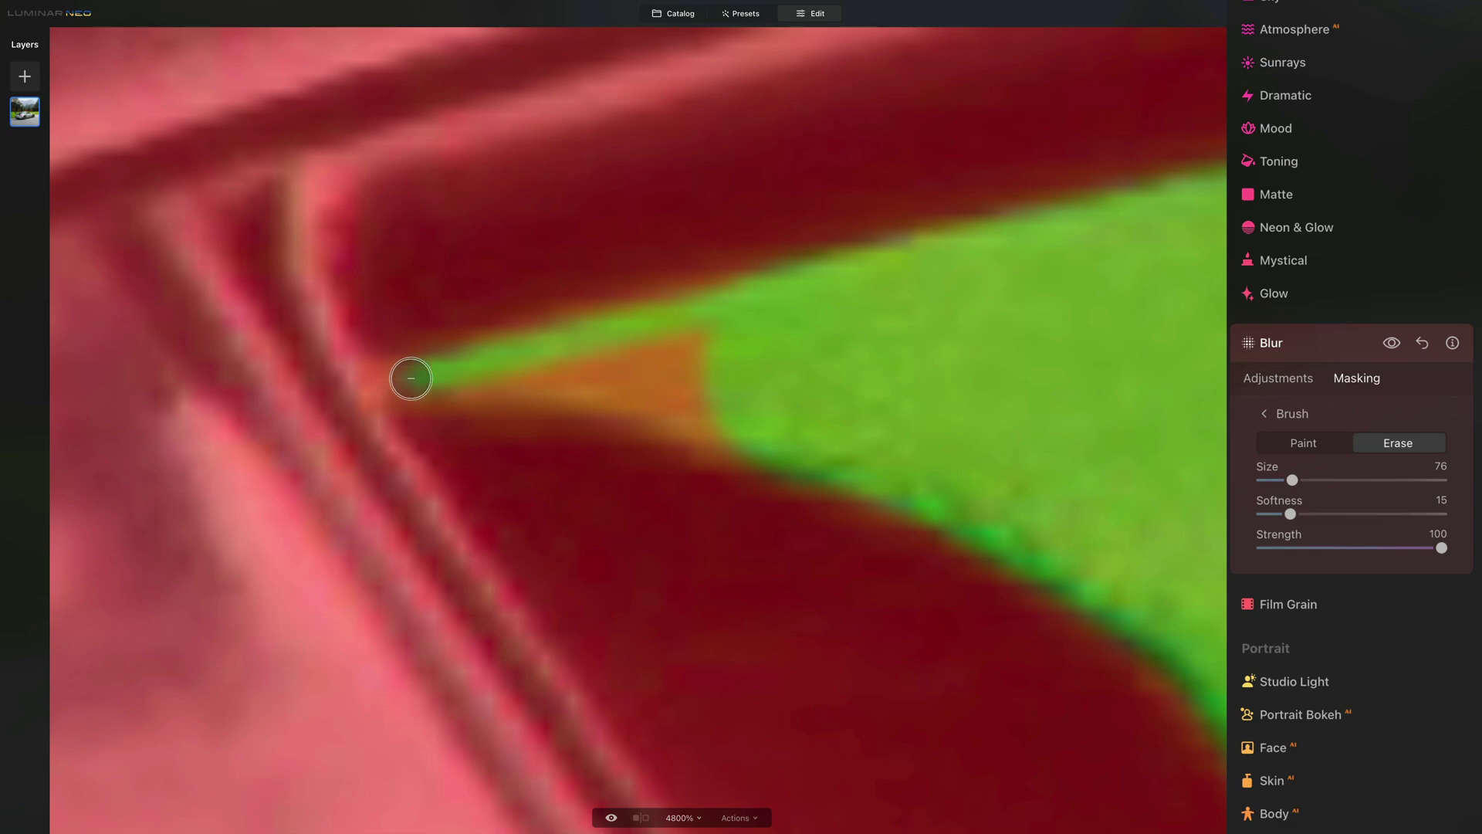
{"action": "left_click_drag", "start_coordinate": [410, 378], "coordinate": [734, 340]}
{"action": "scroll", "coordinate": [569, 381], "scroll_direction": "down", "scroll_amount": 5}
{"action": "key", "text": "x"}
{"action": "scroll", "coordinate": [784, 453], "scroll_direction": "down", "scroll_amount": 5}
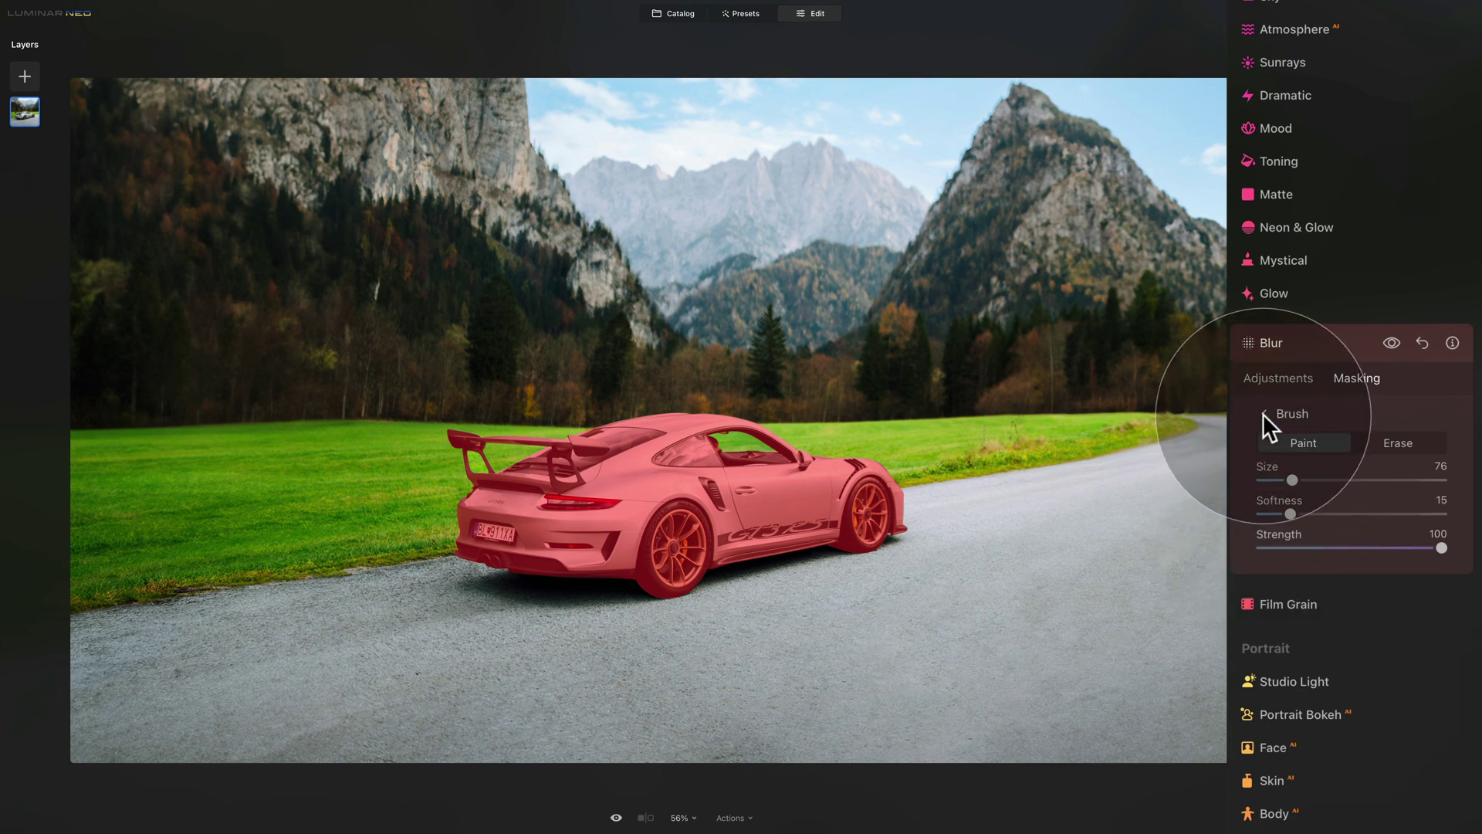
Invert the Blur mask so it covers the mountains, grass and road instead of the car.
{"action": "left_click", "coordinate": [1263, 414]}
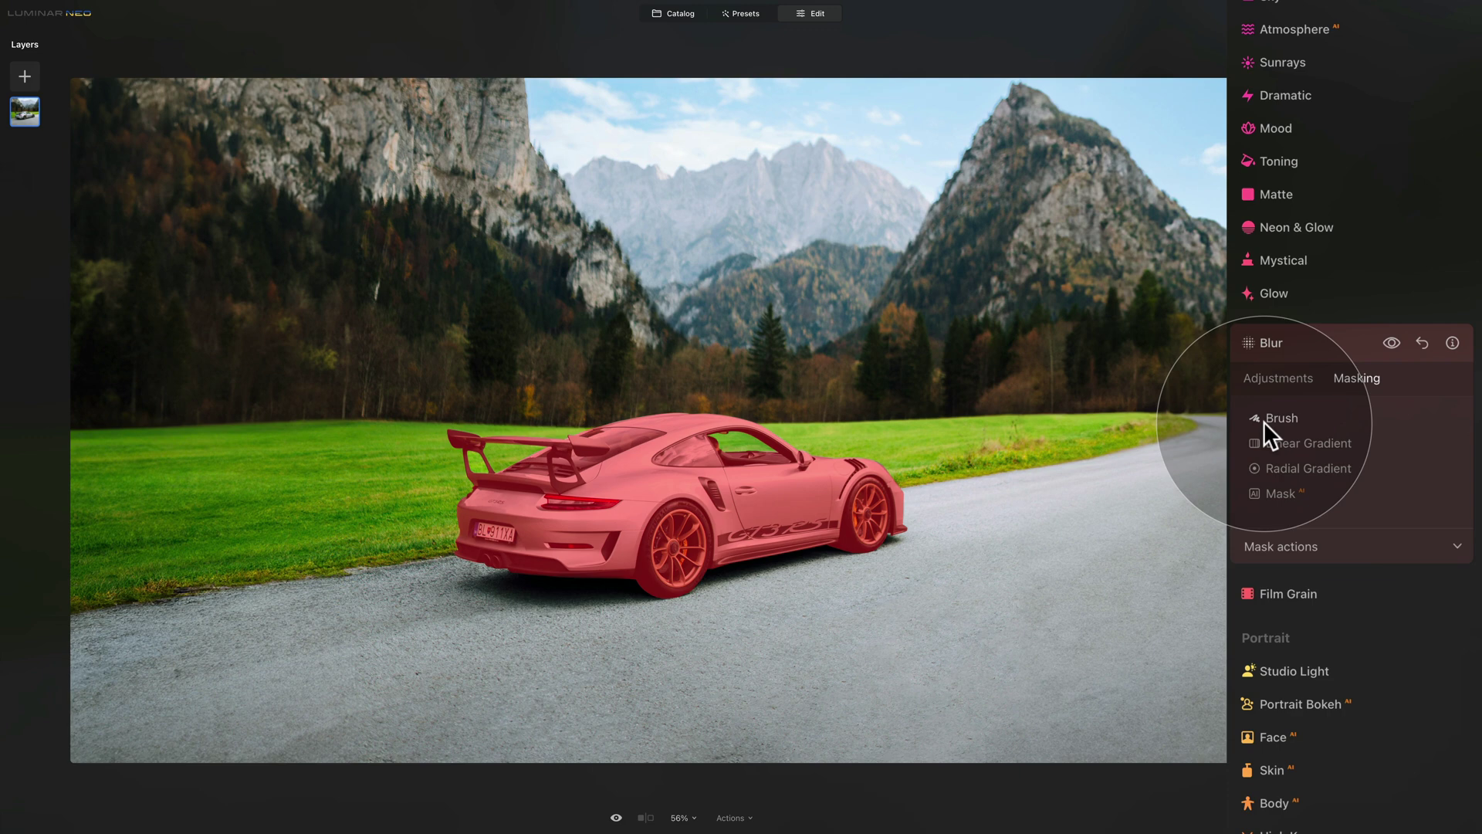
{"action": "left_click", "coordinate": [1308, 548]}
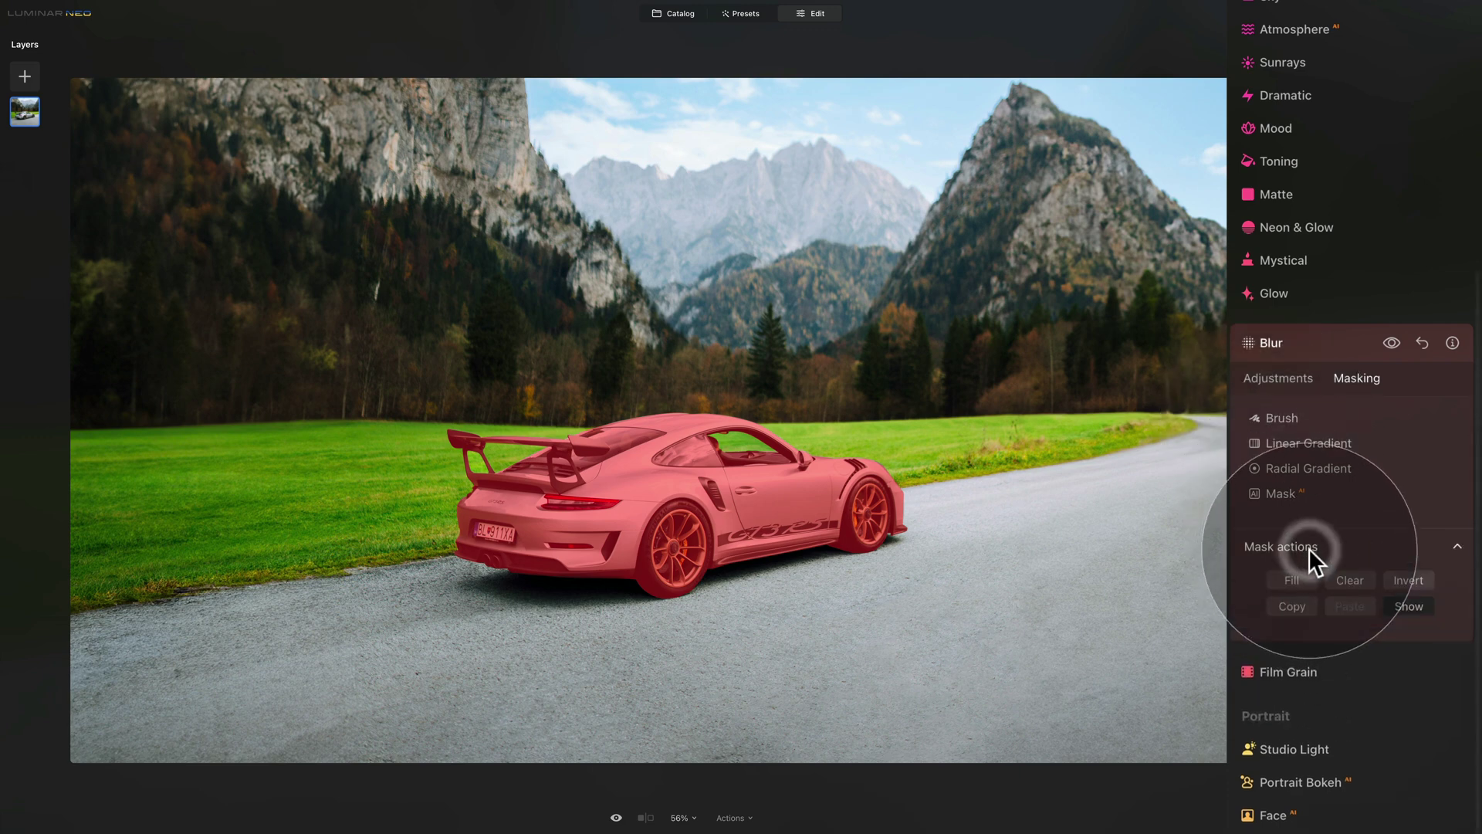
{"action": "left_click", "coordinate": [1406, 572]}
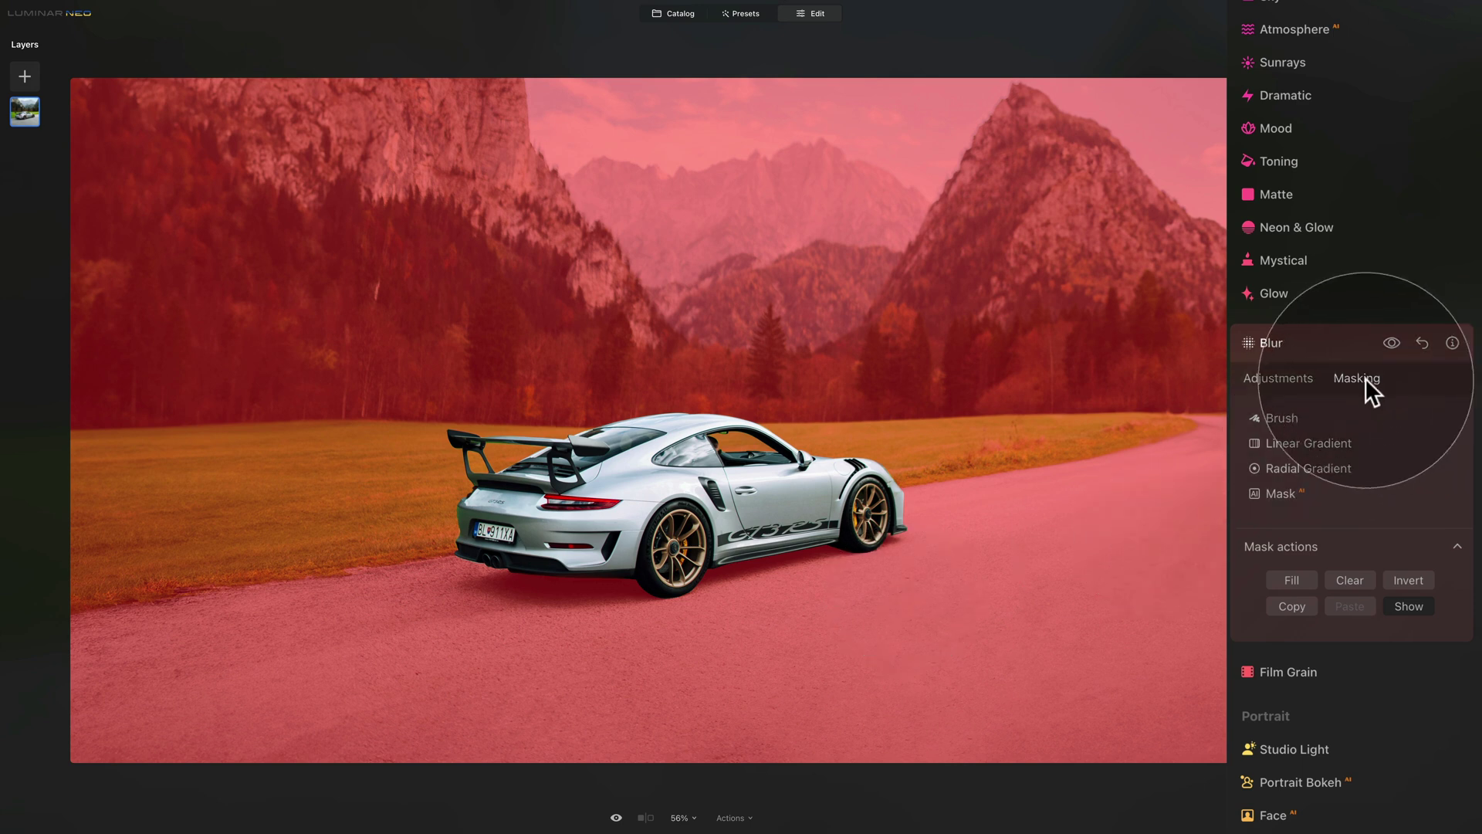
Set the Motion blur Amount to 100 at Angle 0 to streak the background.
{"action": "left_click", "coordinate": [1298, 378]}
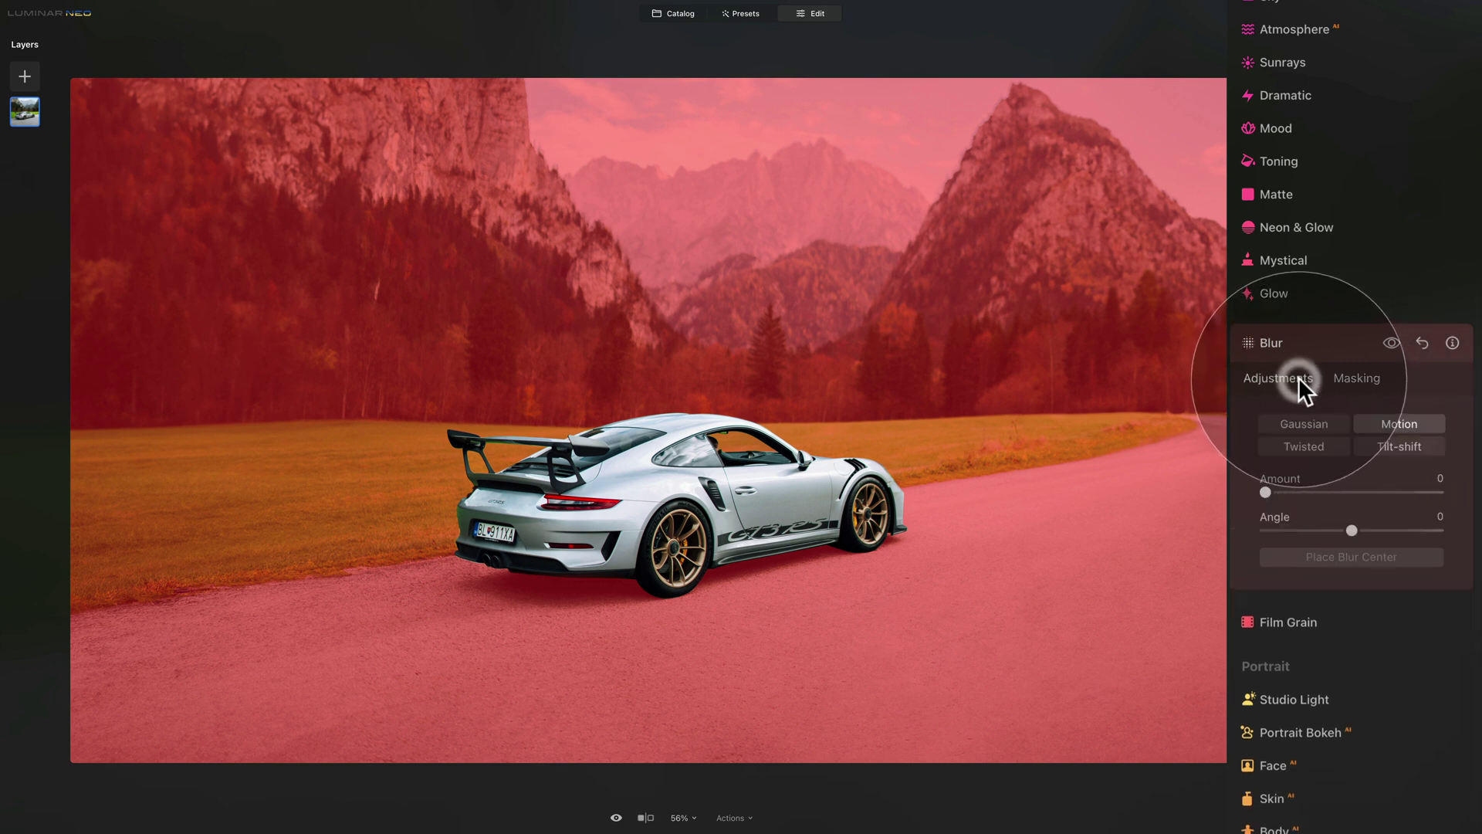
{"action": "left_click", "coordinate": [1406, 423]}
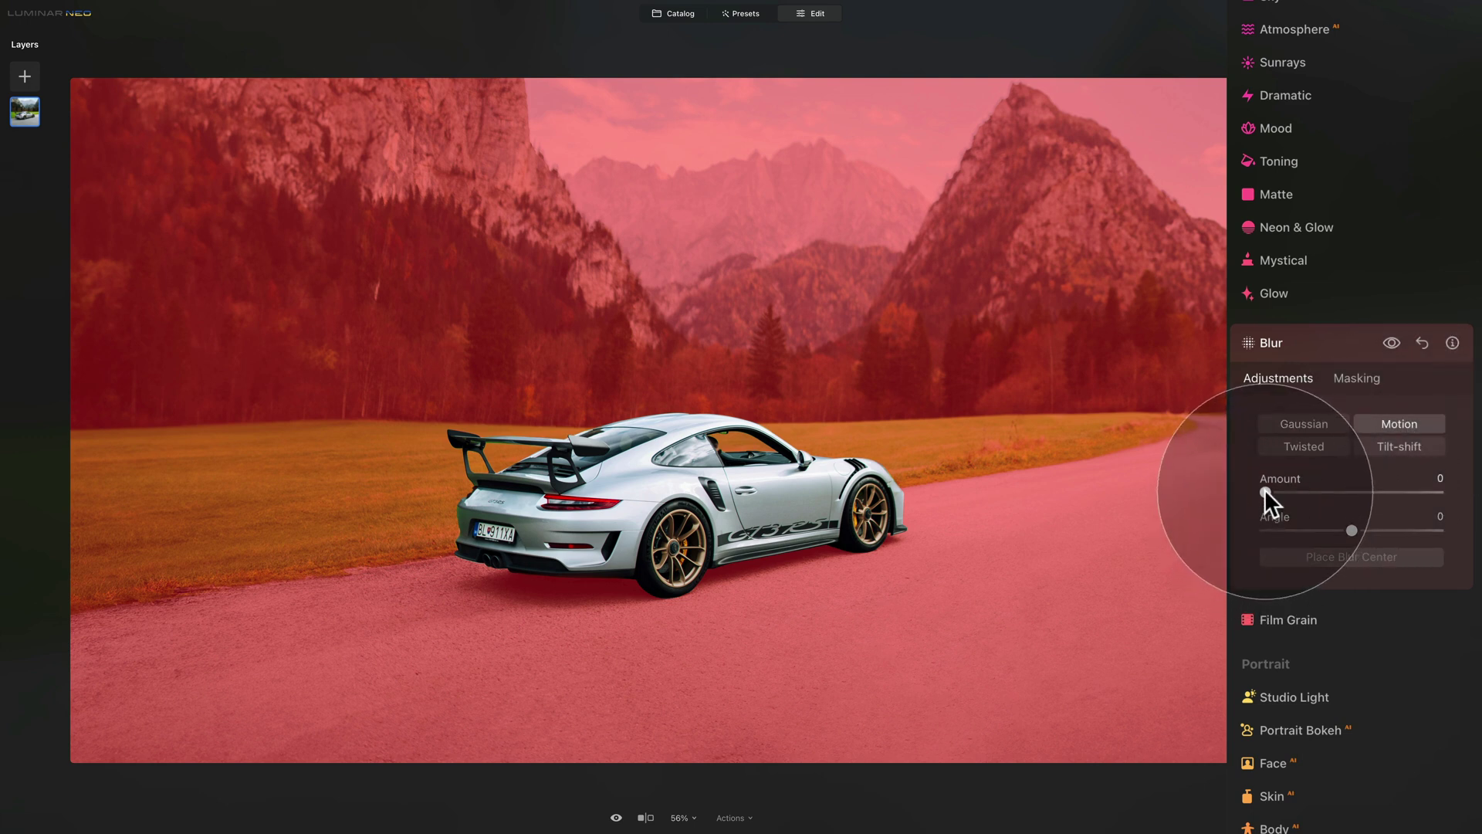
{"action": "left_click_drag", "start_coordinate": [1264, 491], "coordinate": [1450, 491]}
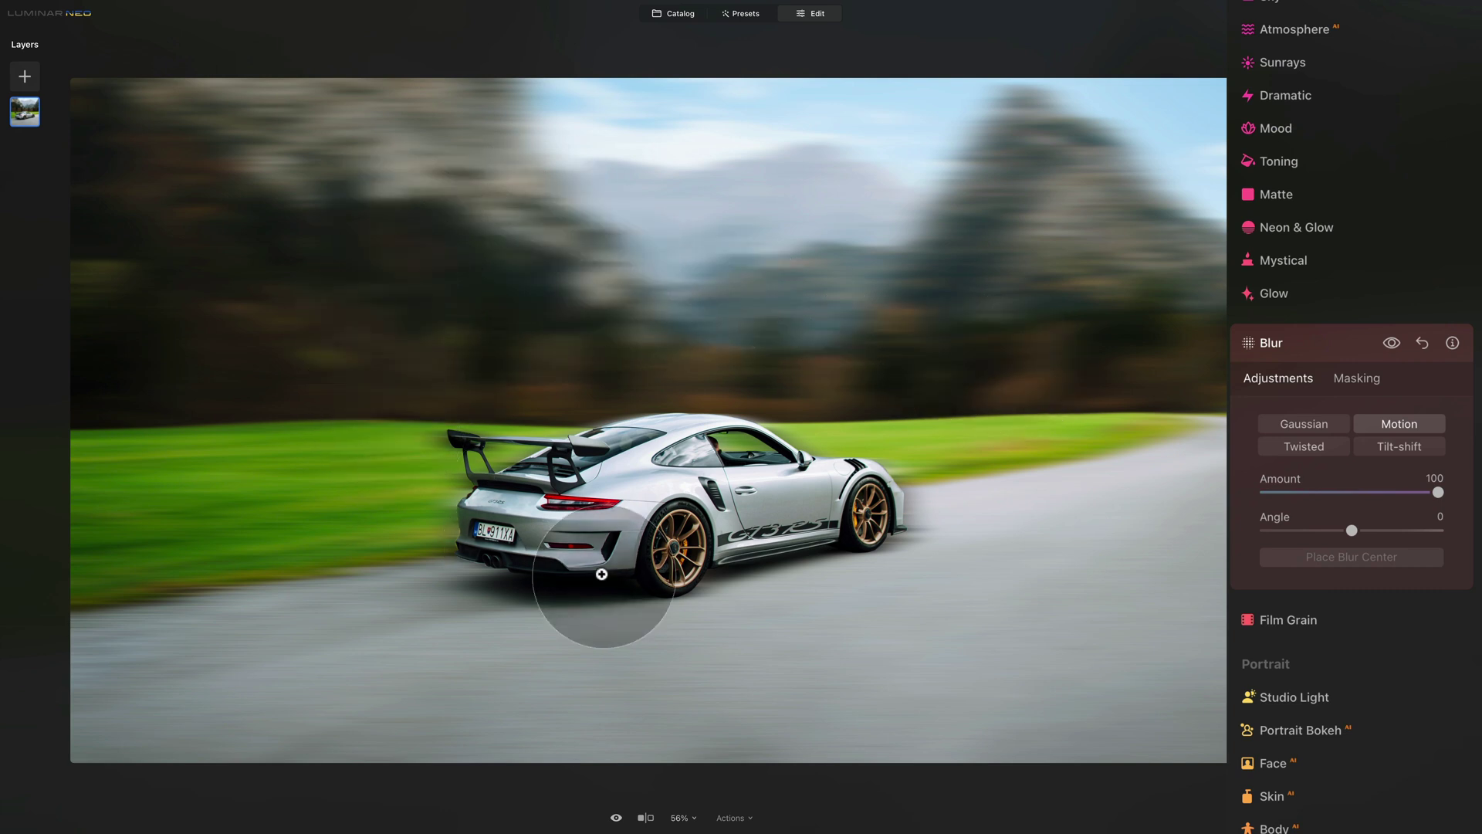
{"action": "left_click", "coordinate": [1106, 536]}
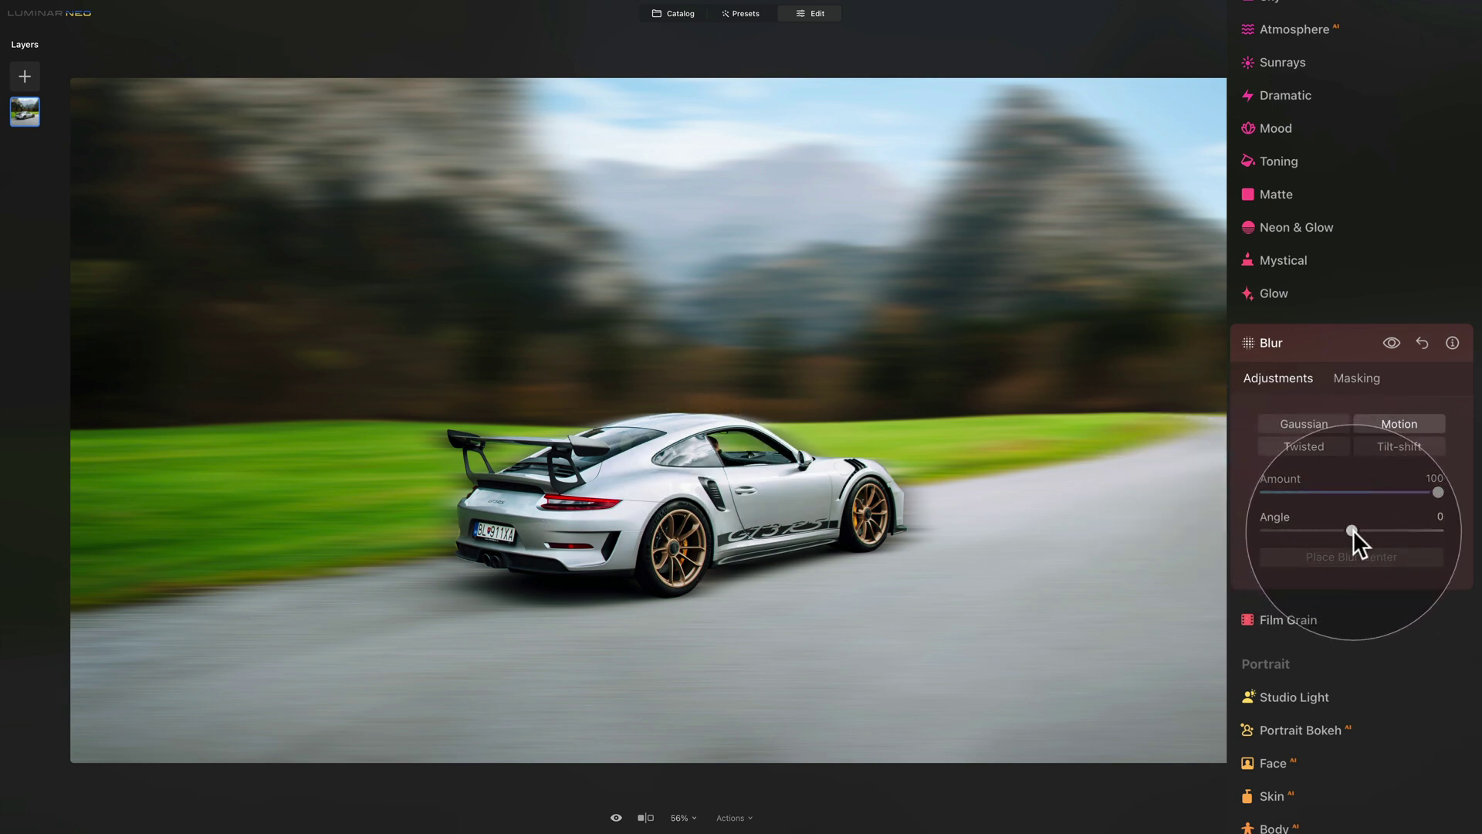
Tilt the motion blur Angle to -11 and toggle the Blur on/off to compare.
{"action": "left_click_drag", "start_coordinate": [1354, 528], "coordinate": [1349, 526]}
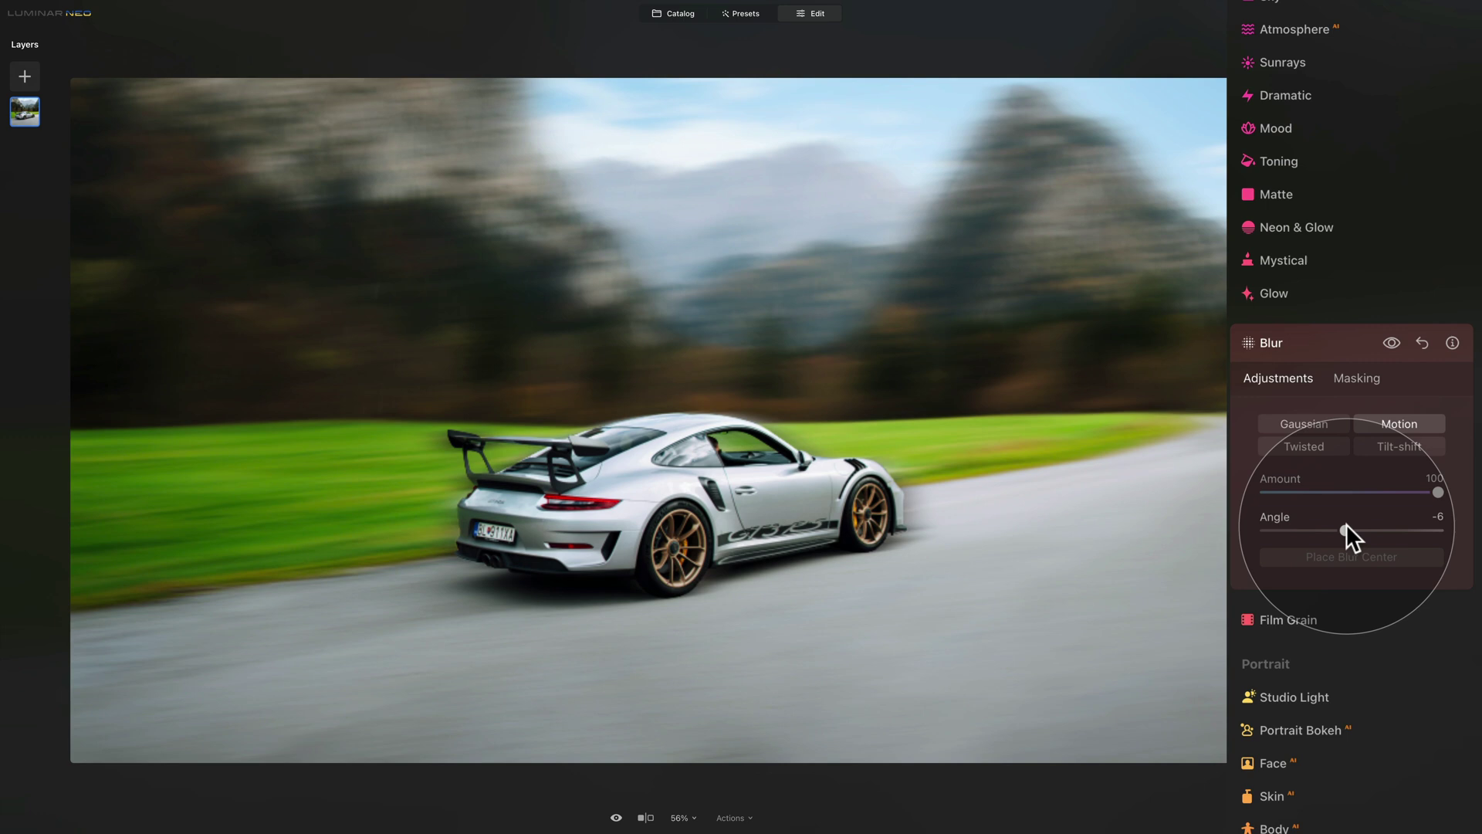
{"action": "left_click_drag", "start_coordinate": [1345, 523], "coordinate": [1344, 522]}
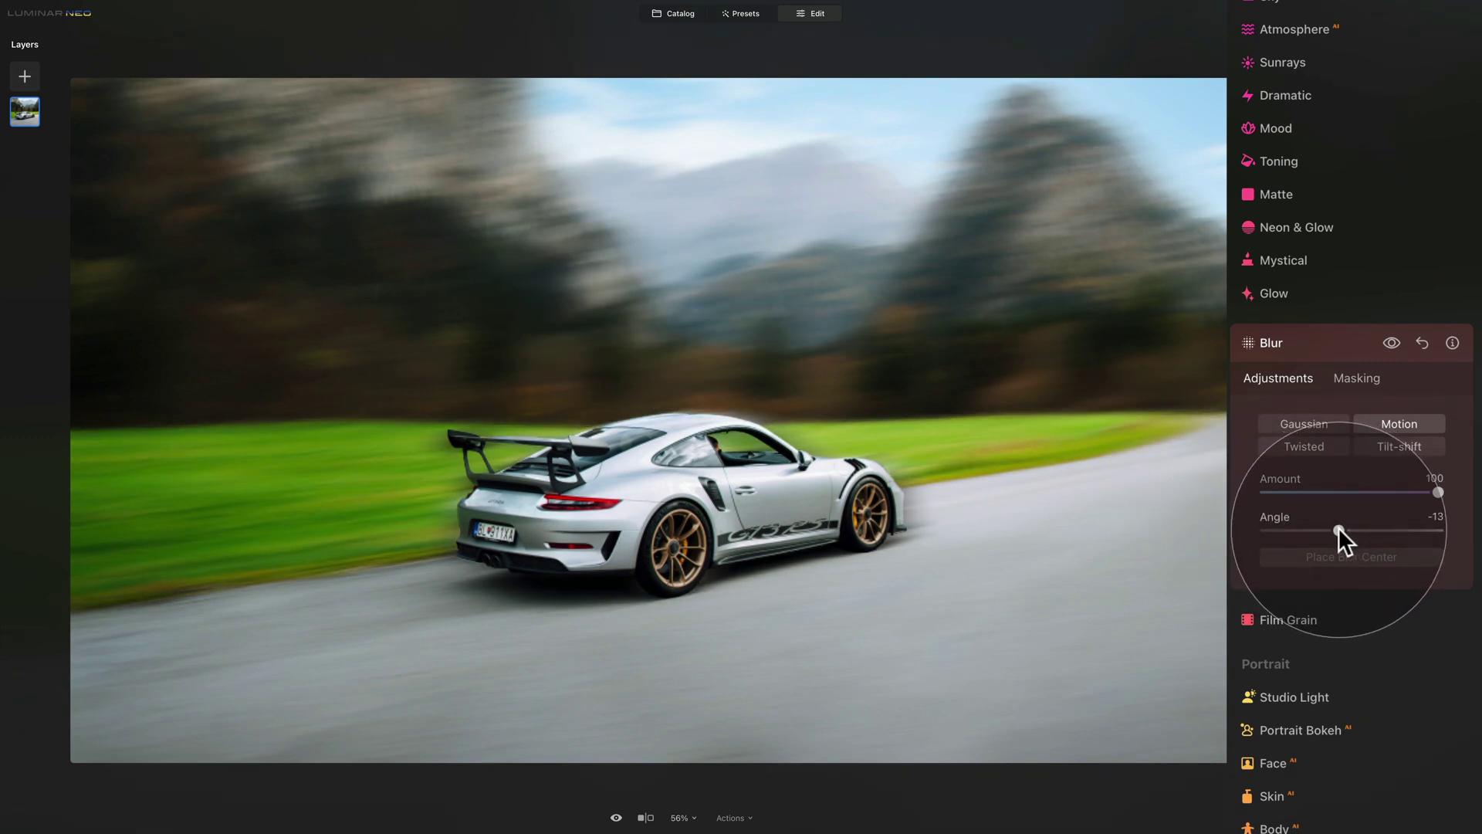
{"action": "left_click_drag", "start_coordinate": [1336, 531], "coordinate": [1332, 530]}
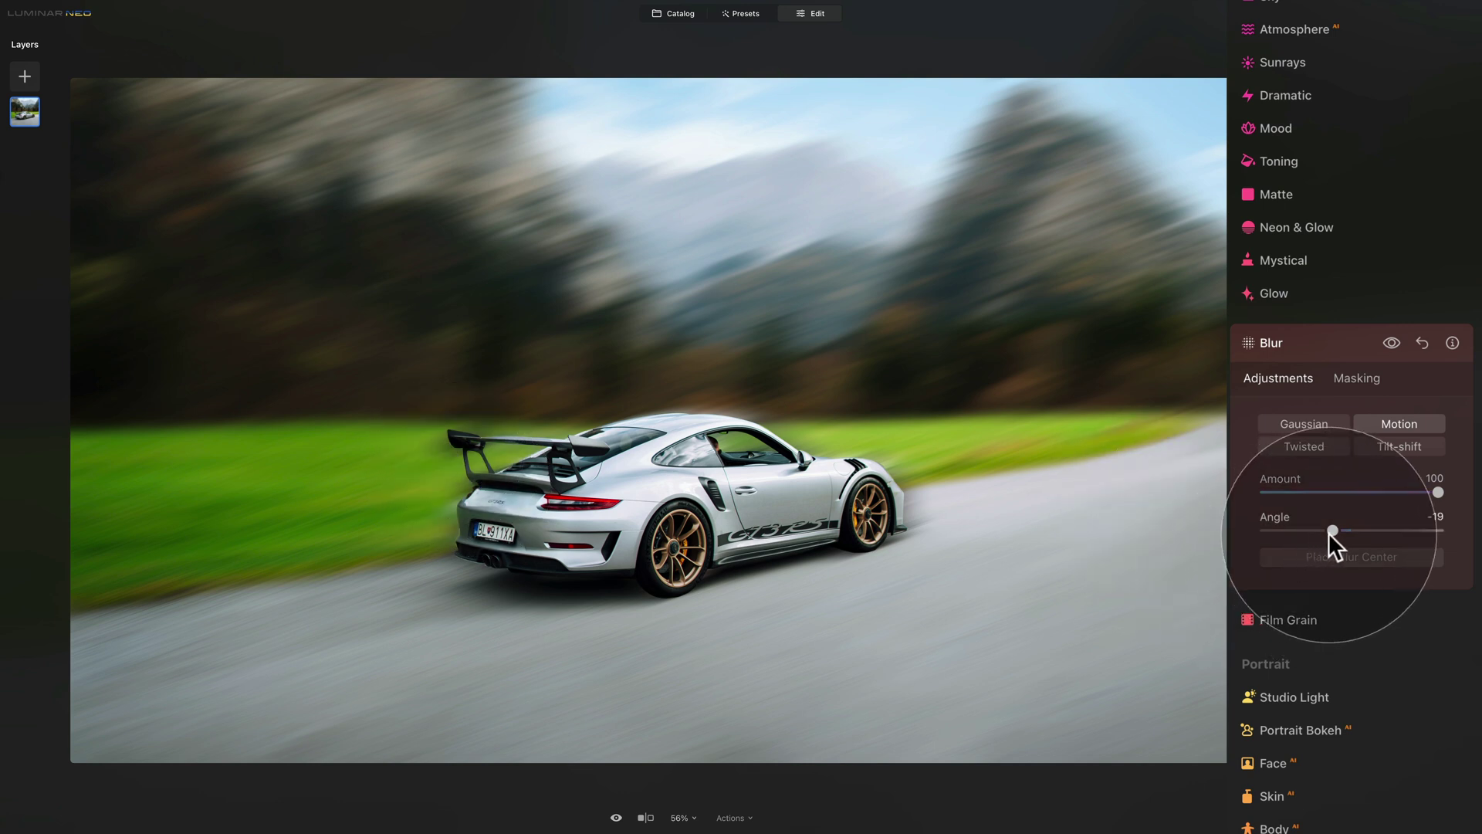
{"action": "left_click_drag", "start_coordinate": [1332, 529], "coordinate": [1340, 528]}
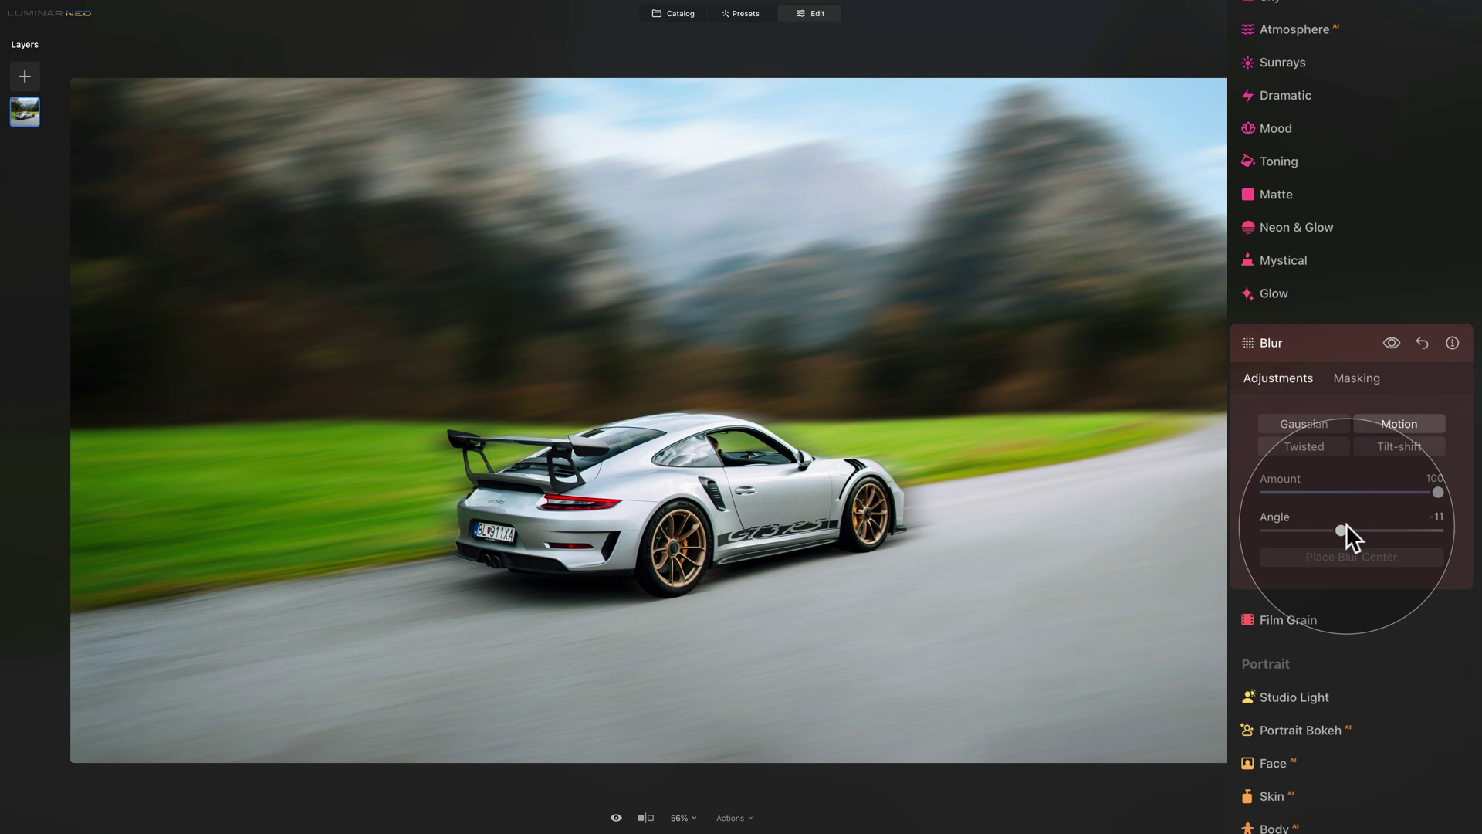
{"action": "left_click", "coordinate": [1386, 341]}
{"action": "left_click", "coordinate": [1386, 341]}
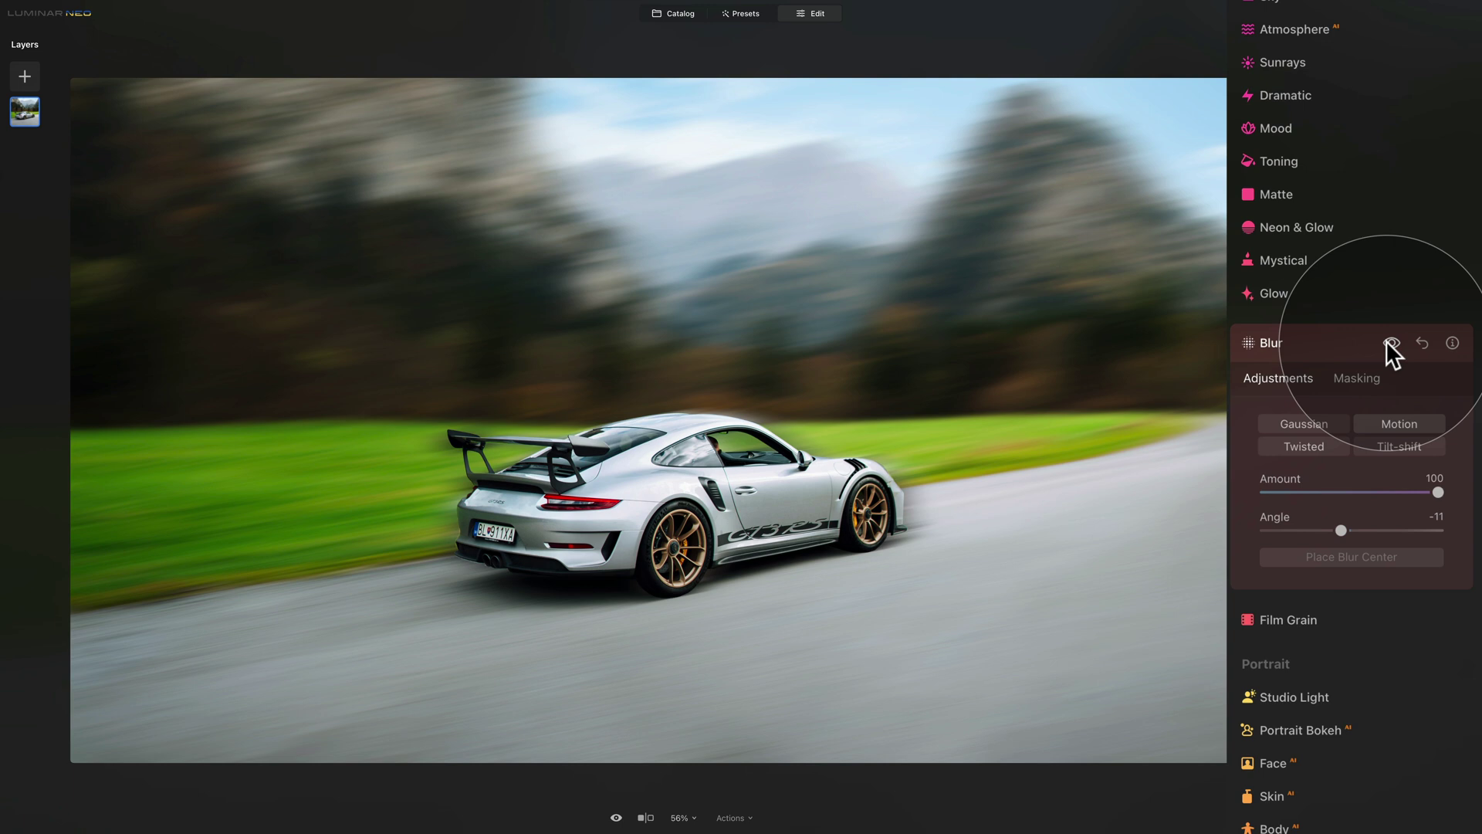
Switch the Blur type to Twisted.
{"action": "left_click", "coordinate": [1317, 340]}
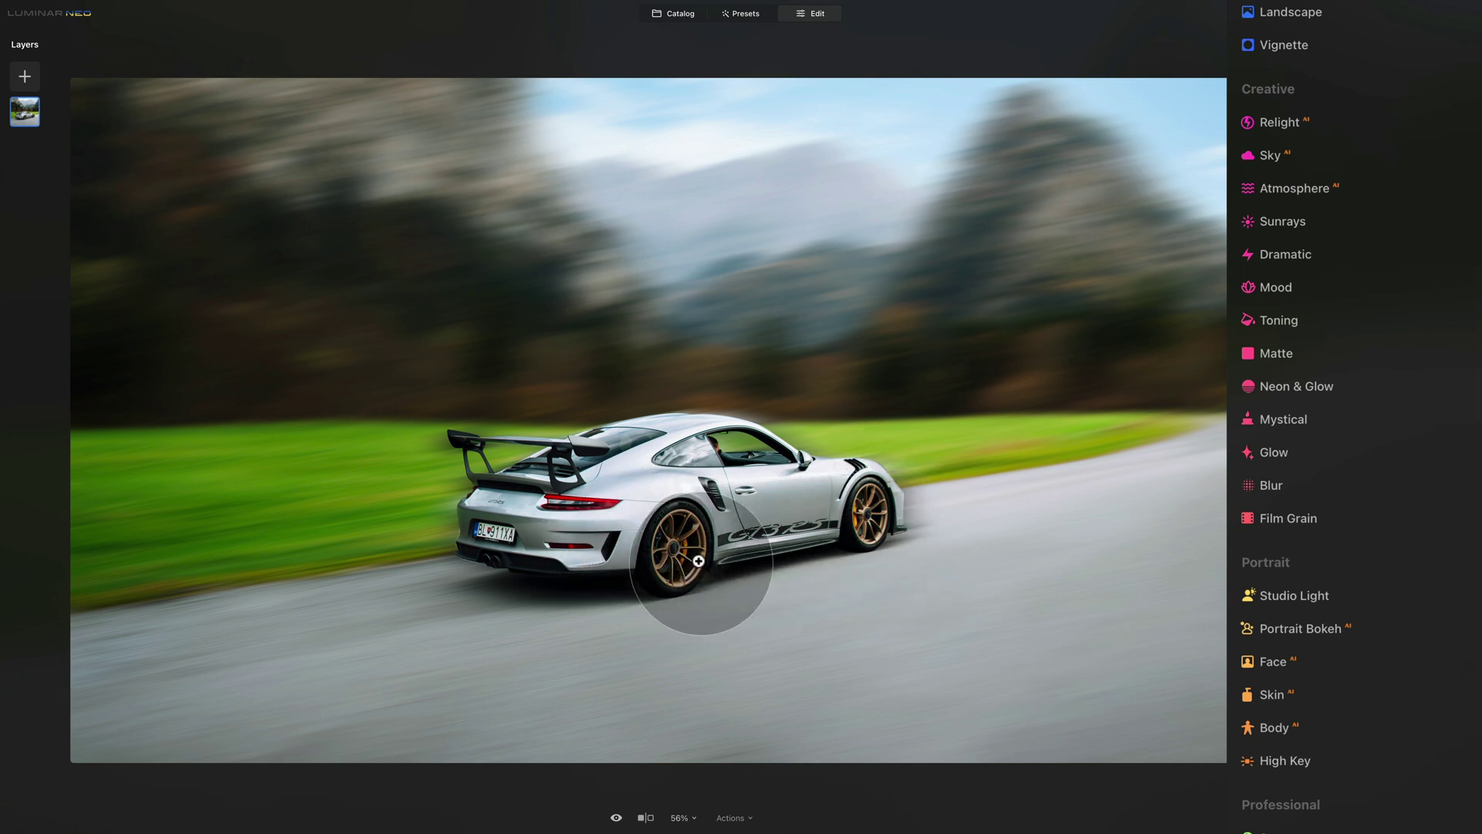
{"action": "left_click", "coordinate": [1272, 482]}
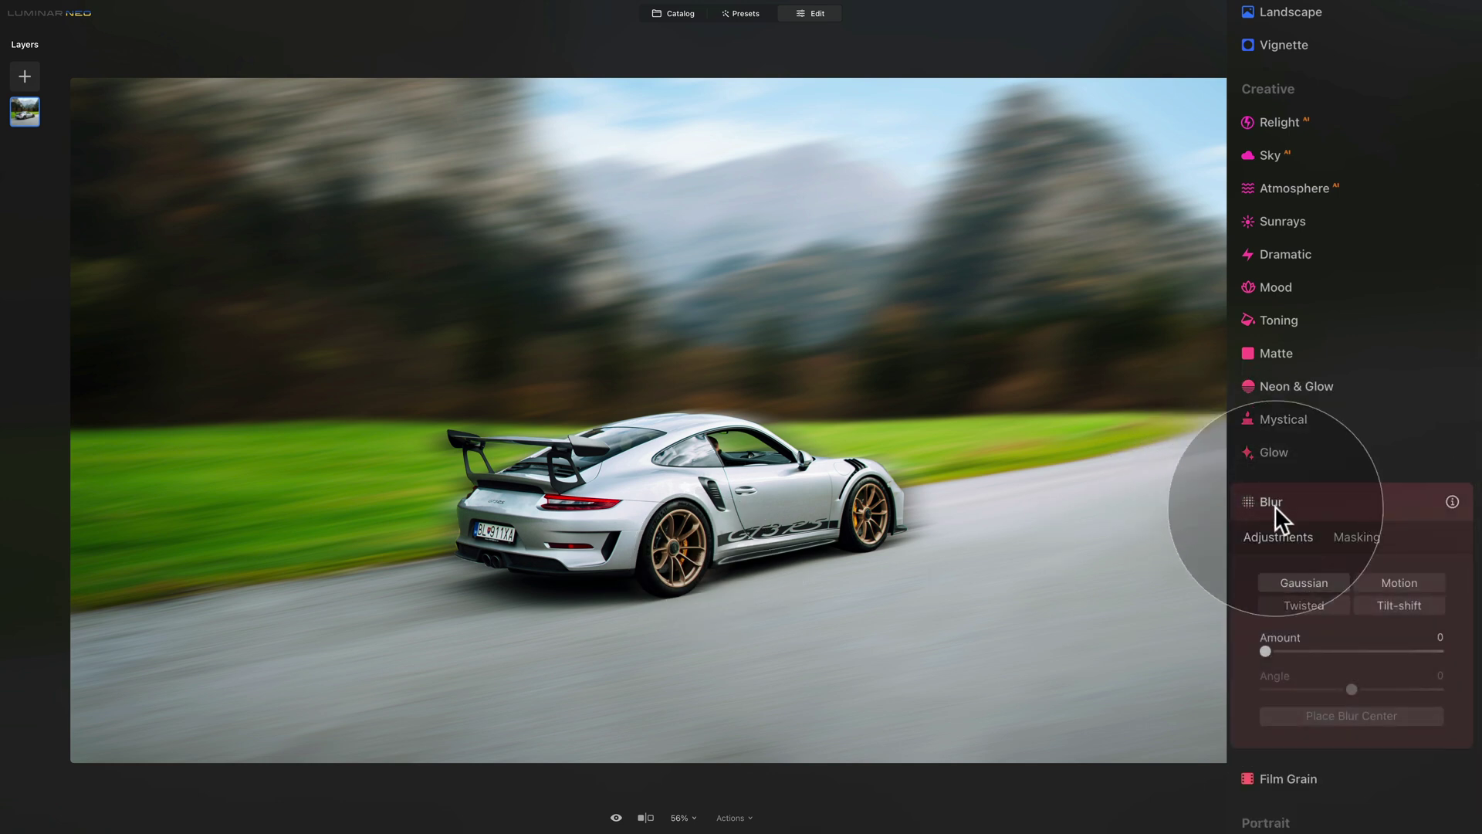
{"action": "left_click", "coordinate": [1312, 609]}
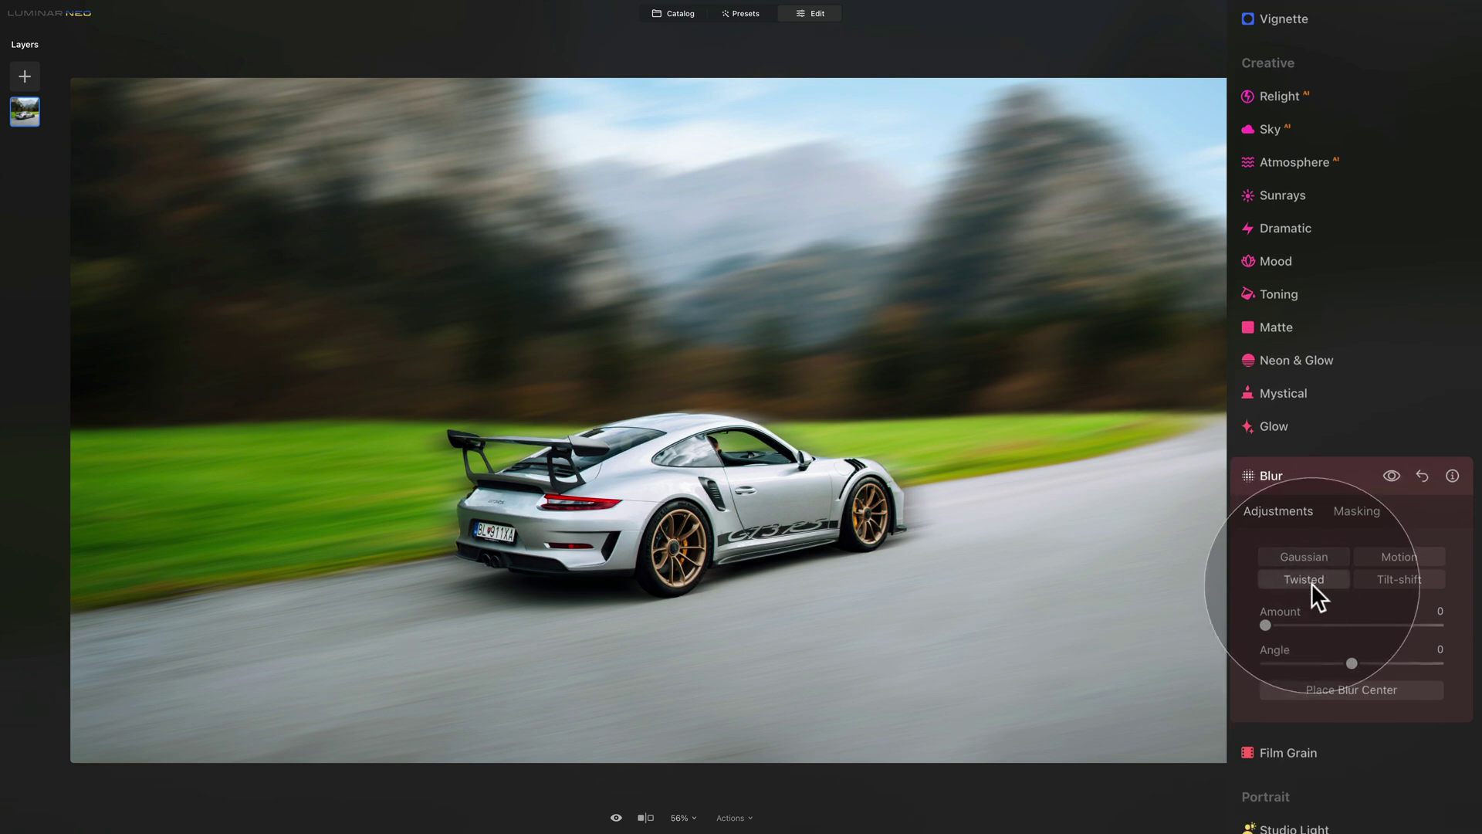
{"action": "scroll", "coordinate": [1312, 585], "scroll_direction": "down", "scroll_amount": 3}
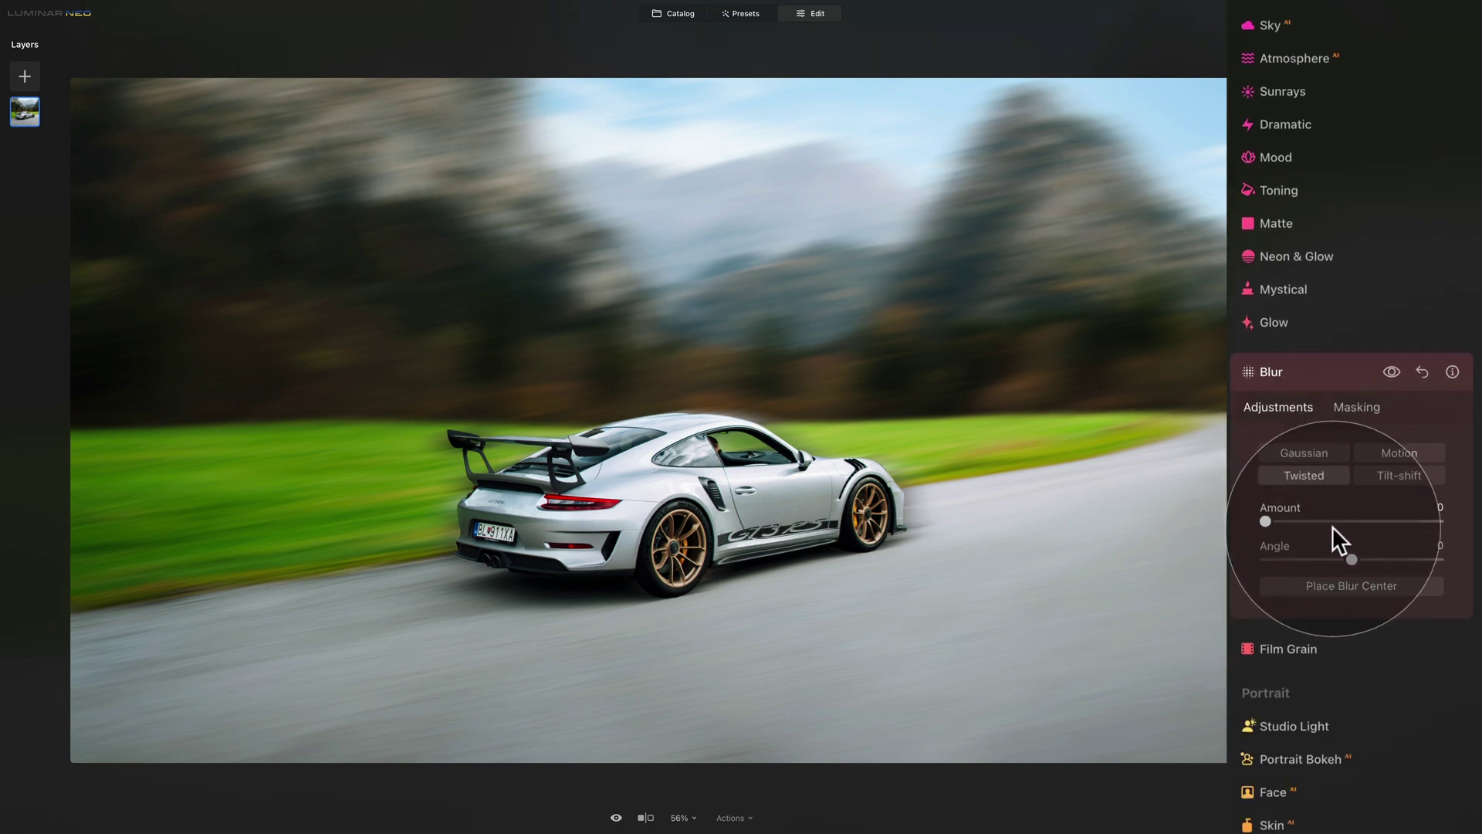
Zoom to 200% and pin the twisted blur centre on the rear wheel hub.
{"action": "left_click", "coordinate": [1364, 588]}
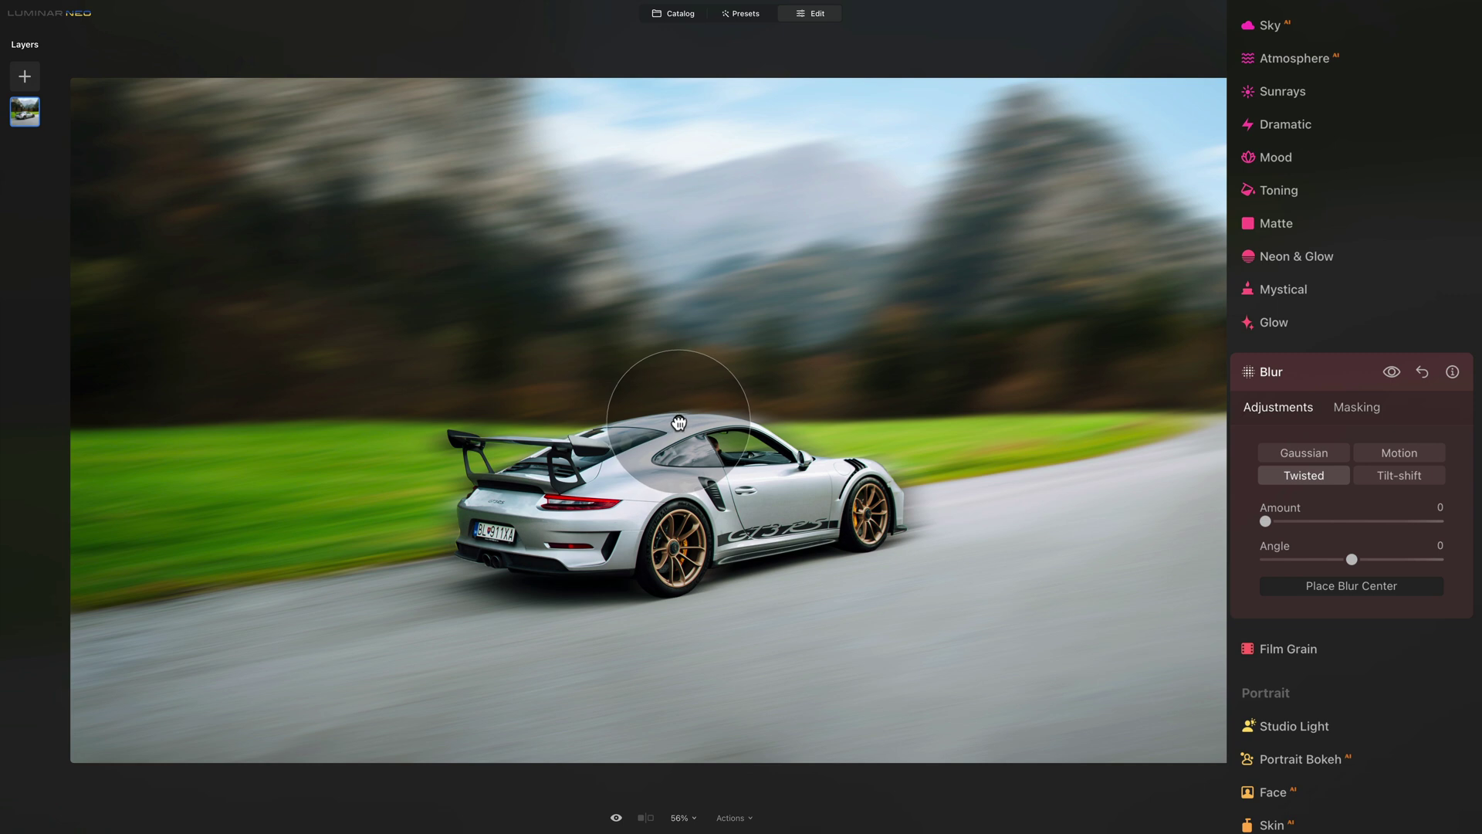
{"action": "left_click_drag", "start_coordinate": [678, 423], "coordinate": [676, 550]}
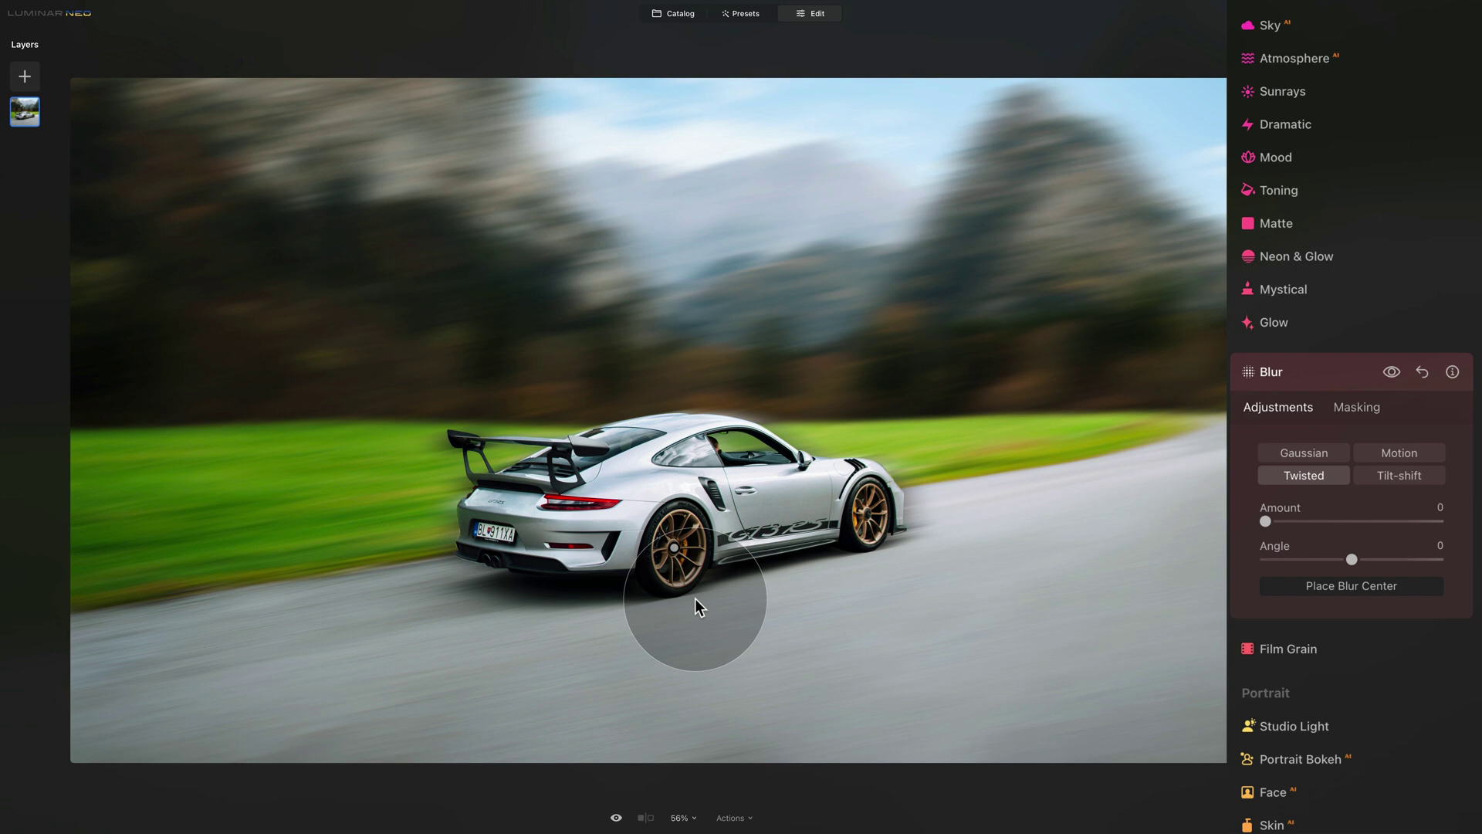
{"action": "key", "text": "ctrl+plus"}
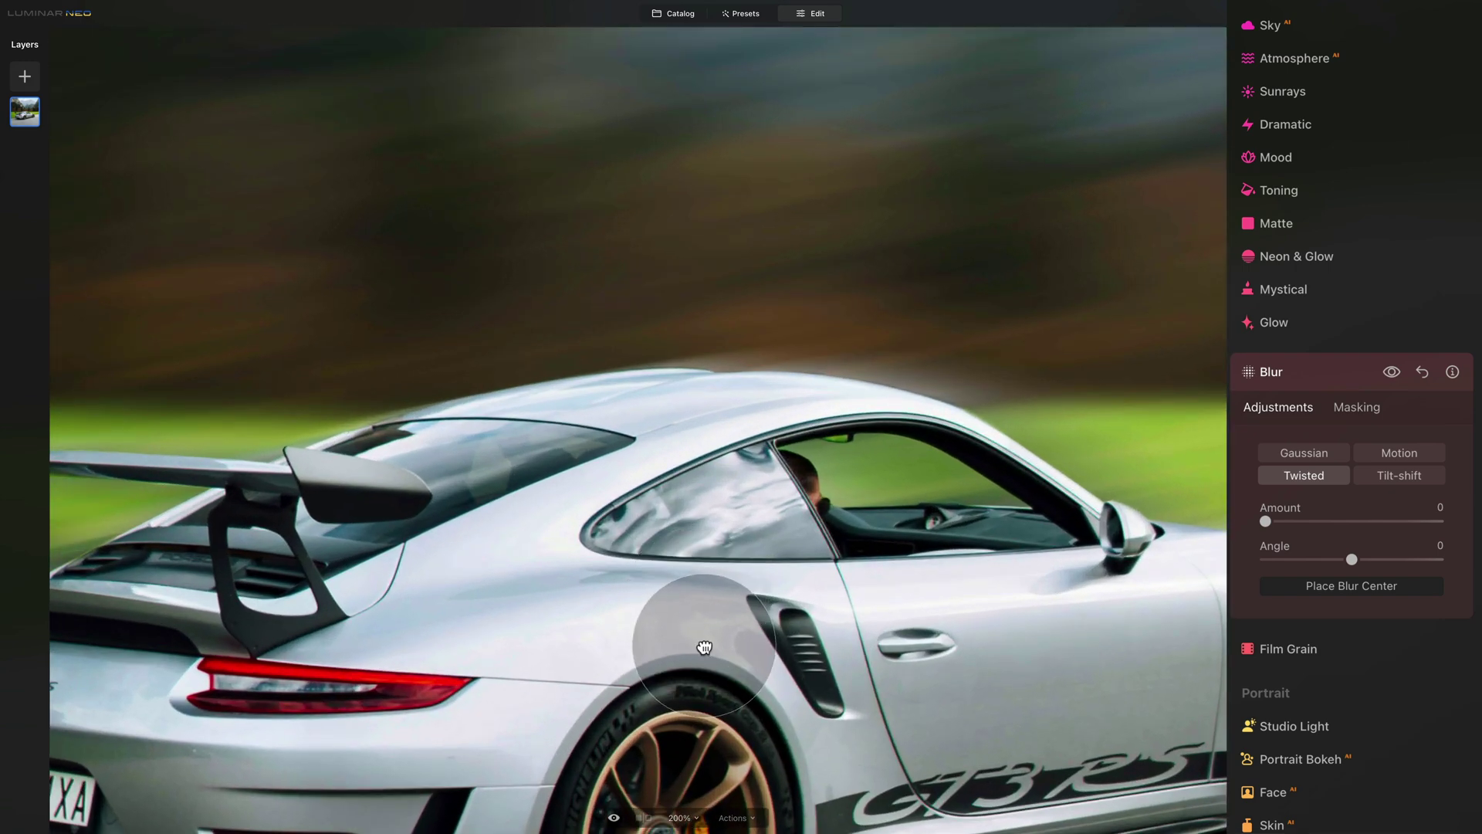
{"action": "left_click_drag", "start_coordinate": [695, 599], "coordinate": [701, 193]}
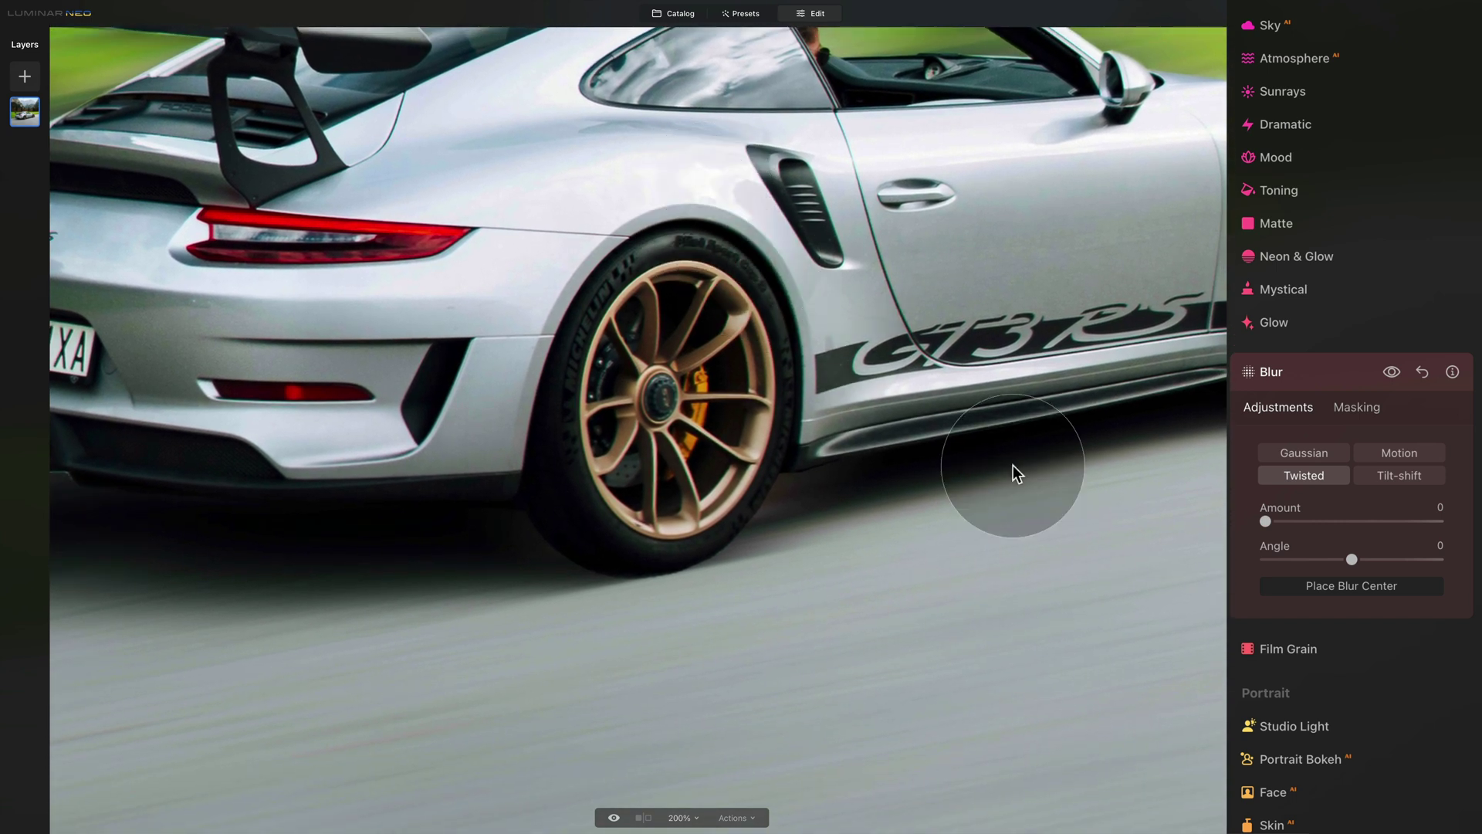
{"action": "left_click", "coordinate": [1373, 585]}
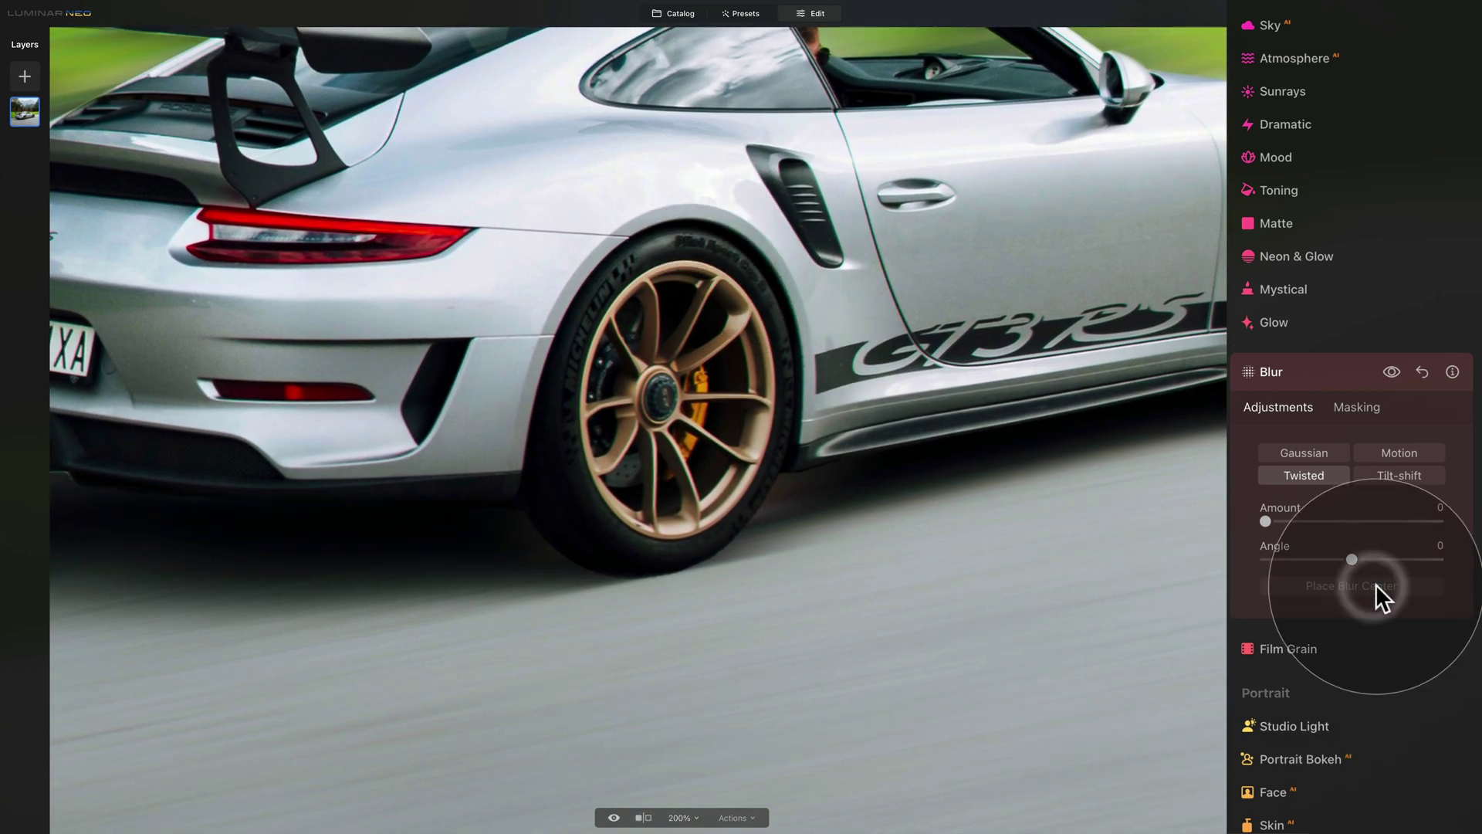
{"action": "left_click", "coordinate": [666, 395]}
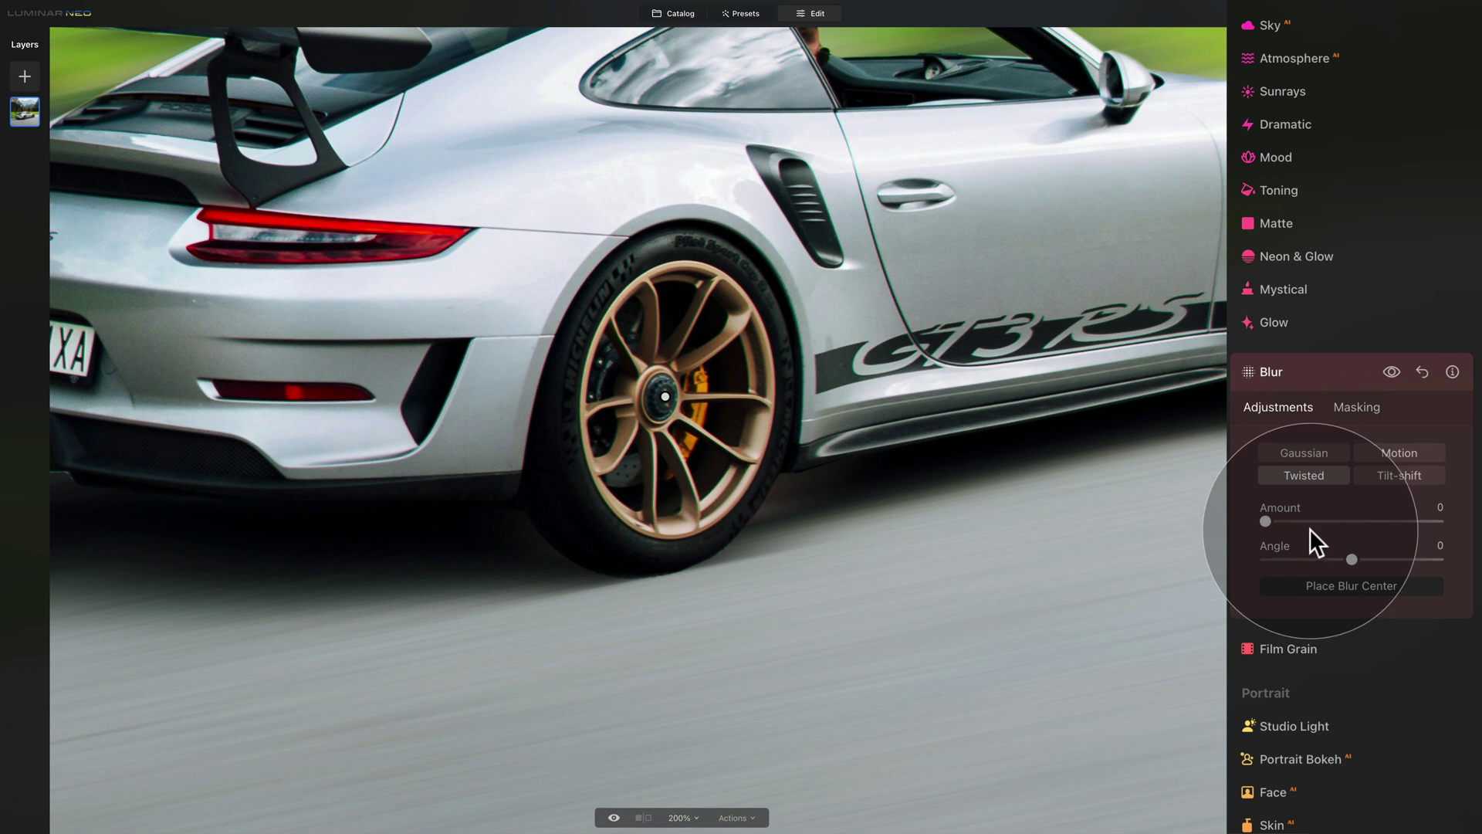
Set the rear-wheel twisted blur to Amount 19 and Angle -90.
{"action": "left_click_drag", "start_coordinate": [1266, 521], "coordinate": [1300, 521]}
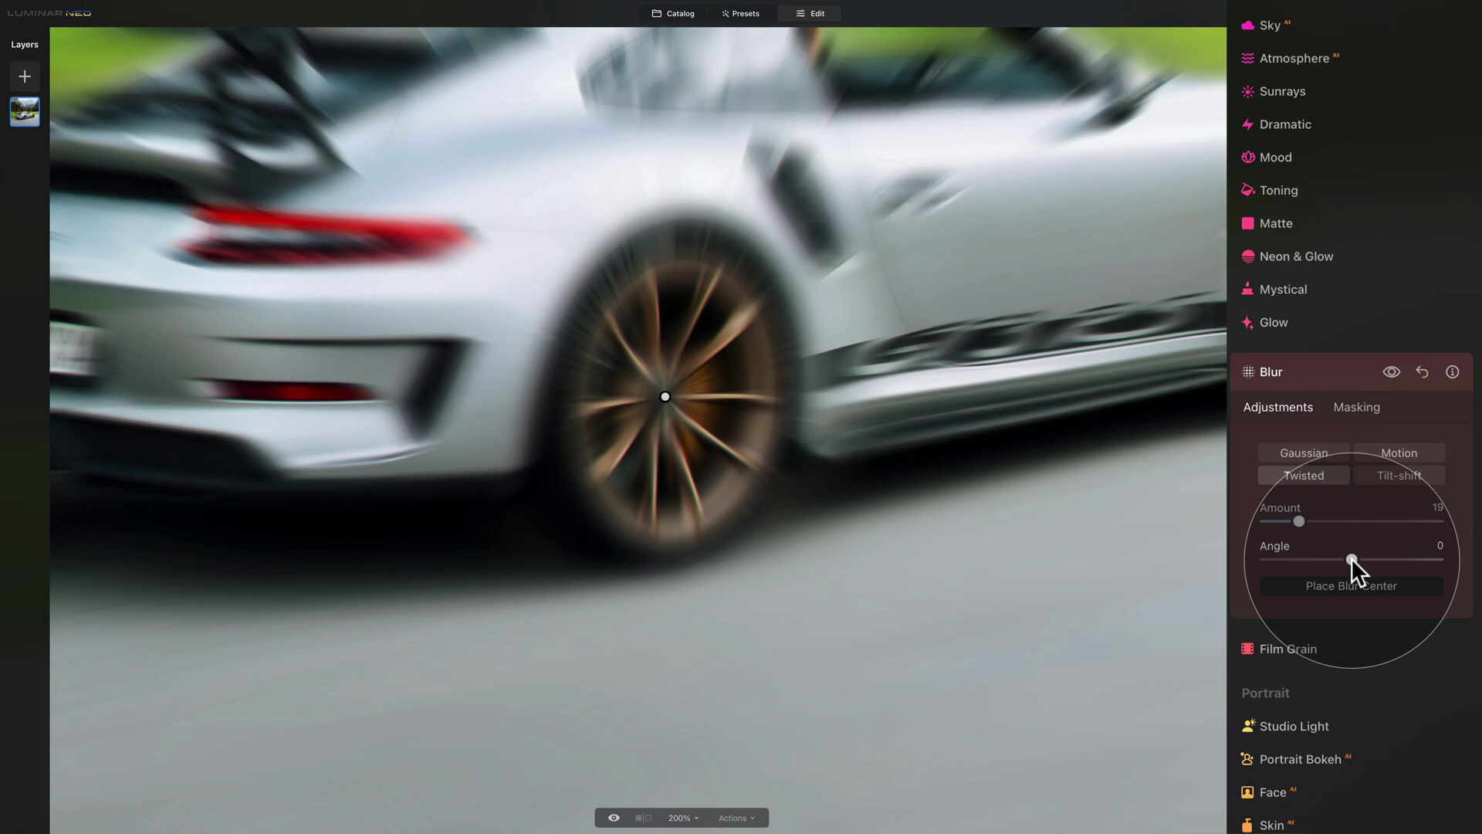
{"action": "left_click_drag", "start_coordinate": [1351, 557], "coordinate": [568, 455]}
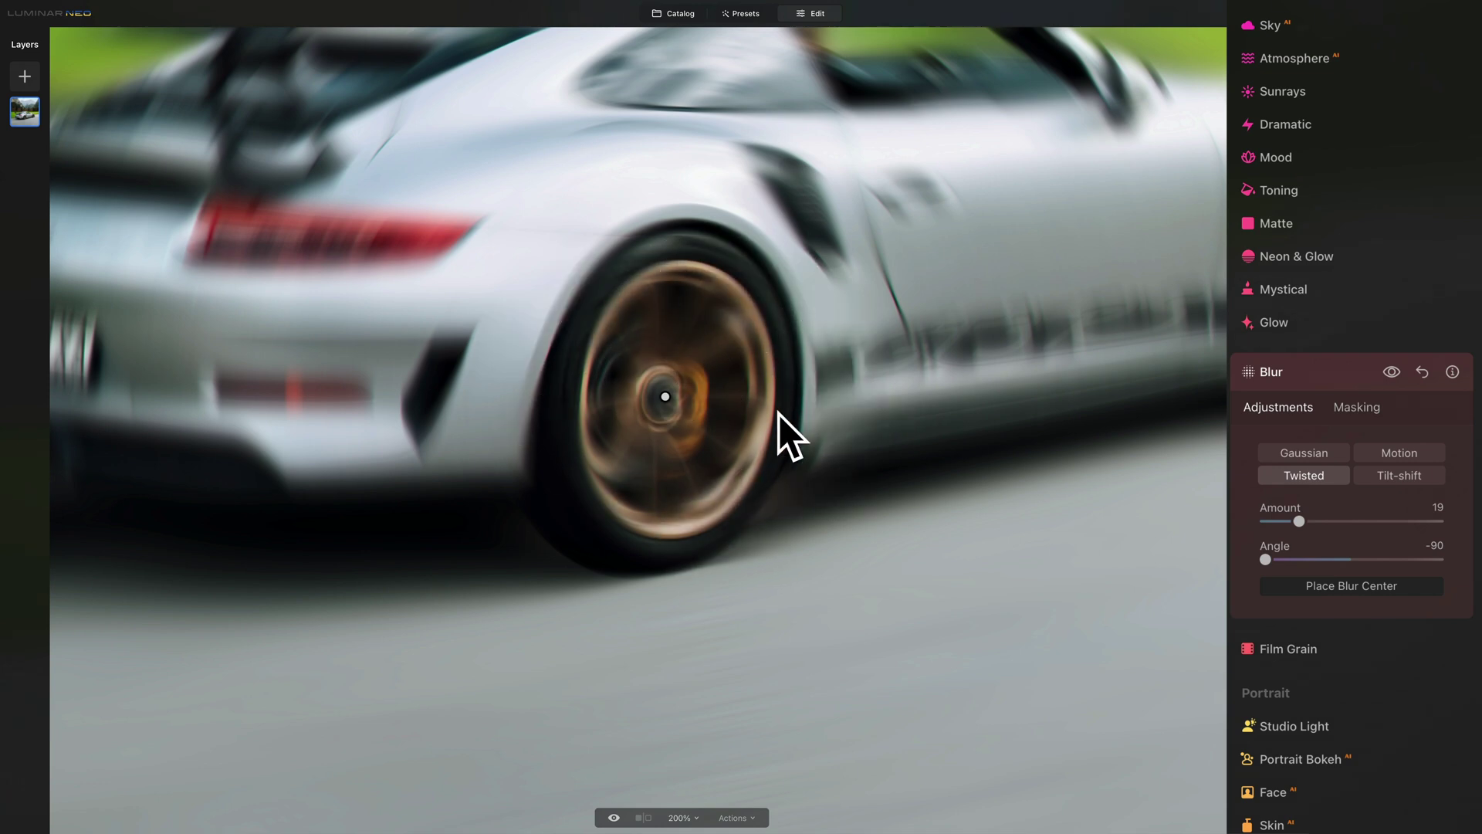
{"action": "mouse_move", "coordinate": [656, 436]}
{"action": "left_mouse_down"}
{"action": "mouse_move", "coordinate": [1452, 403]}
{"action": "mouse_move", "coordinate": [1261, 508]}
{"action": "mouse_move", "coordinate": [648, 449]}
{"action": "left_mouse_up"}
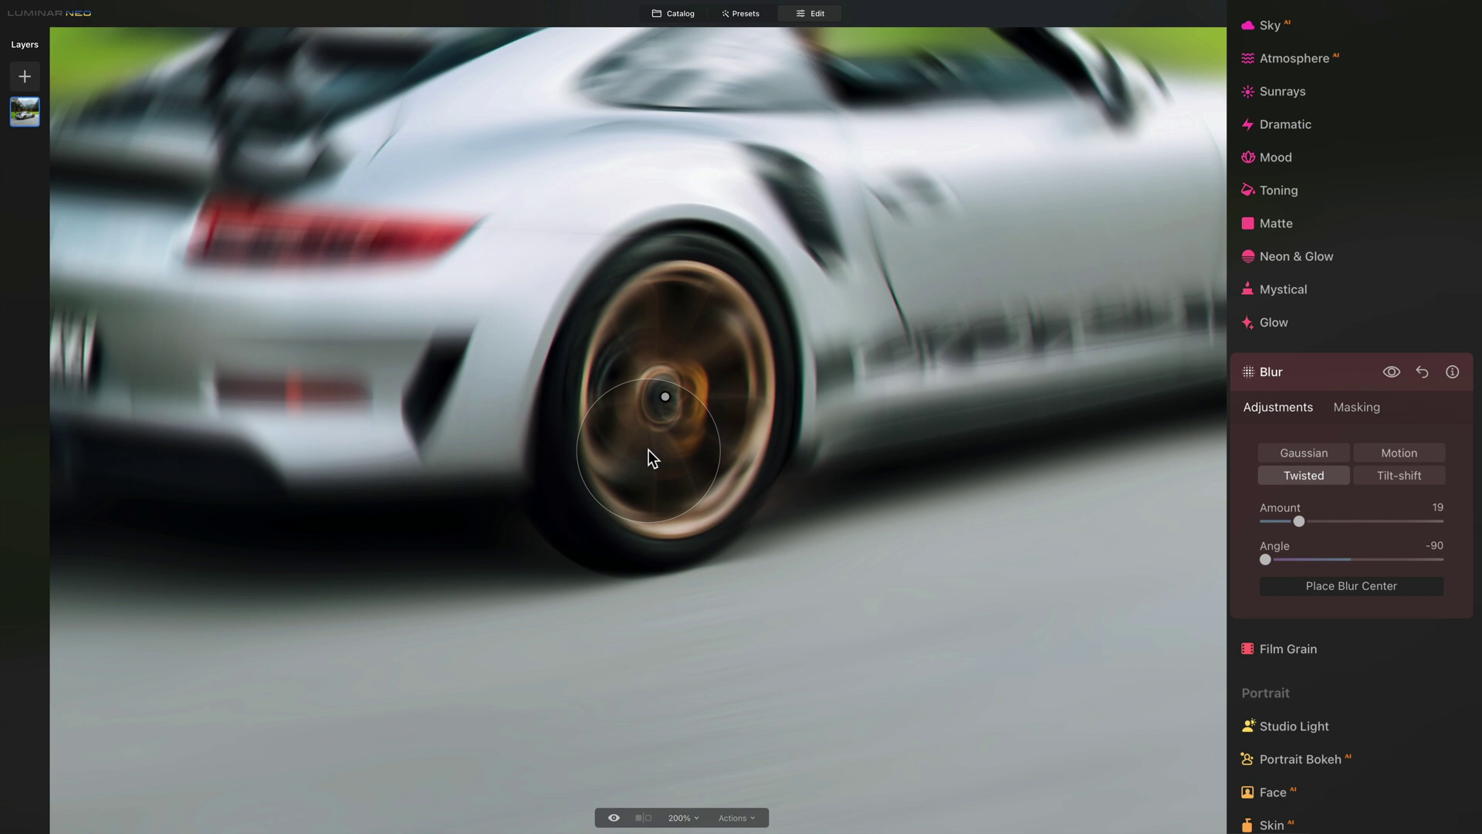
{"action": "key", "text": "ctrl+0"}
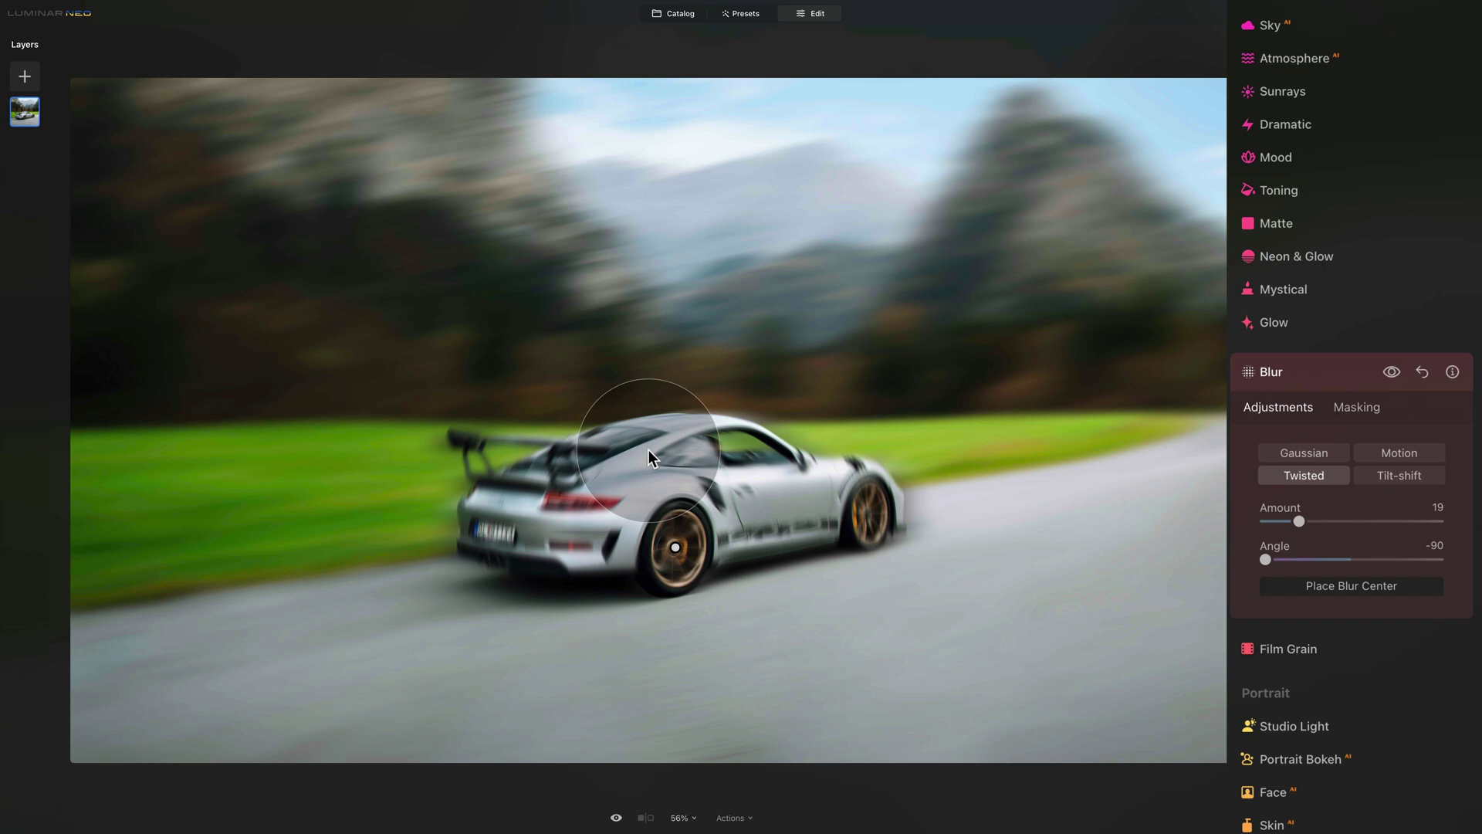
Zoom in on the rear wheel and set the Blur mask brush to size 181, softness 50.
{"action": "scroll", "coordinate": [648, 449], "scroll_direction": "up", "scroll_amount": 10}
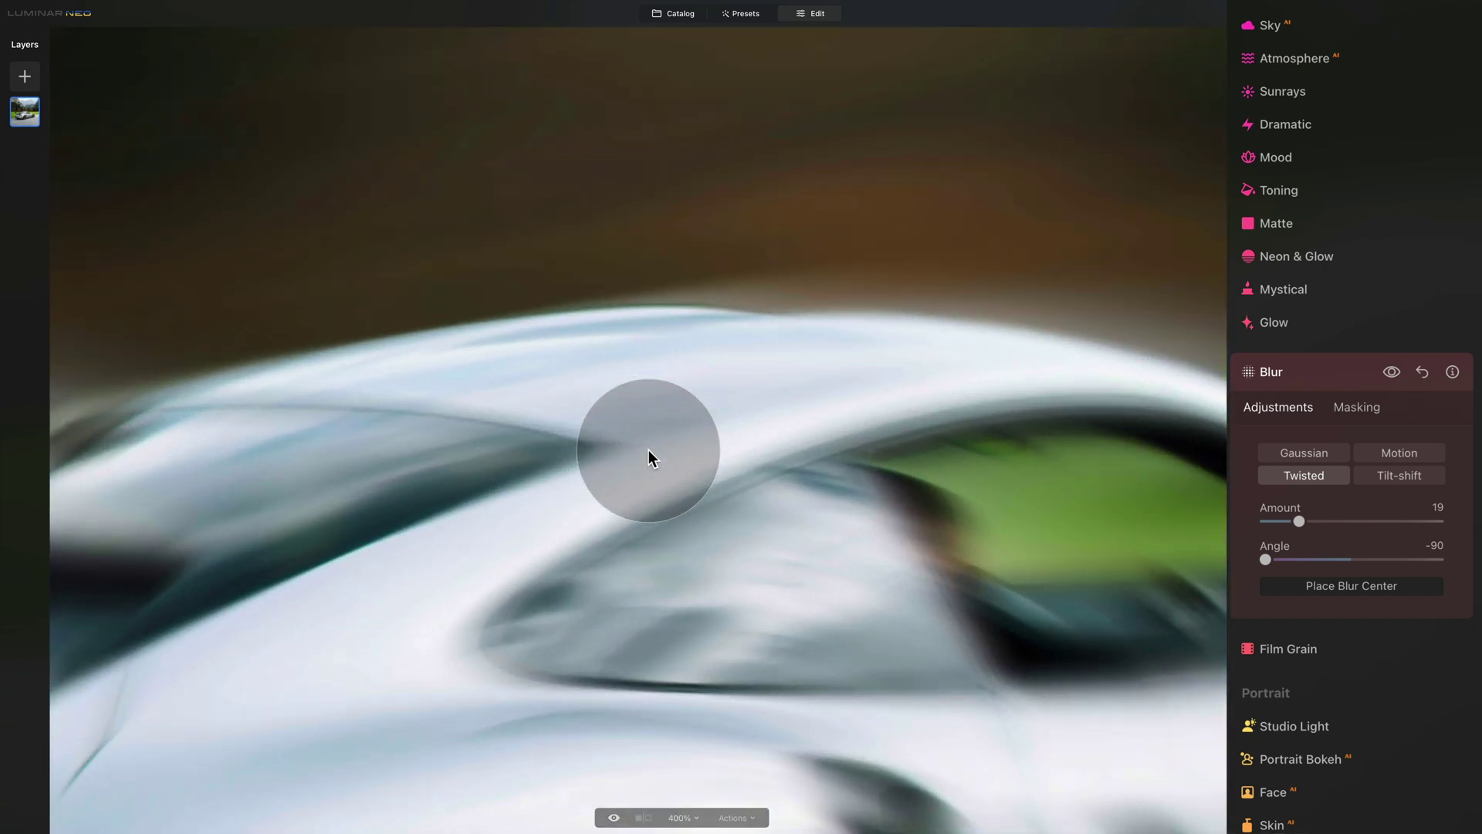
{"action": "left_click_drag", "start_coordinate": [659, 483], "coordinate": [685, 49]}
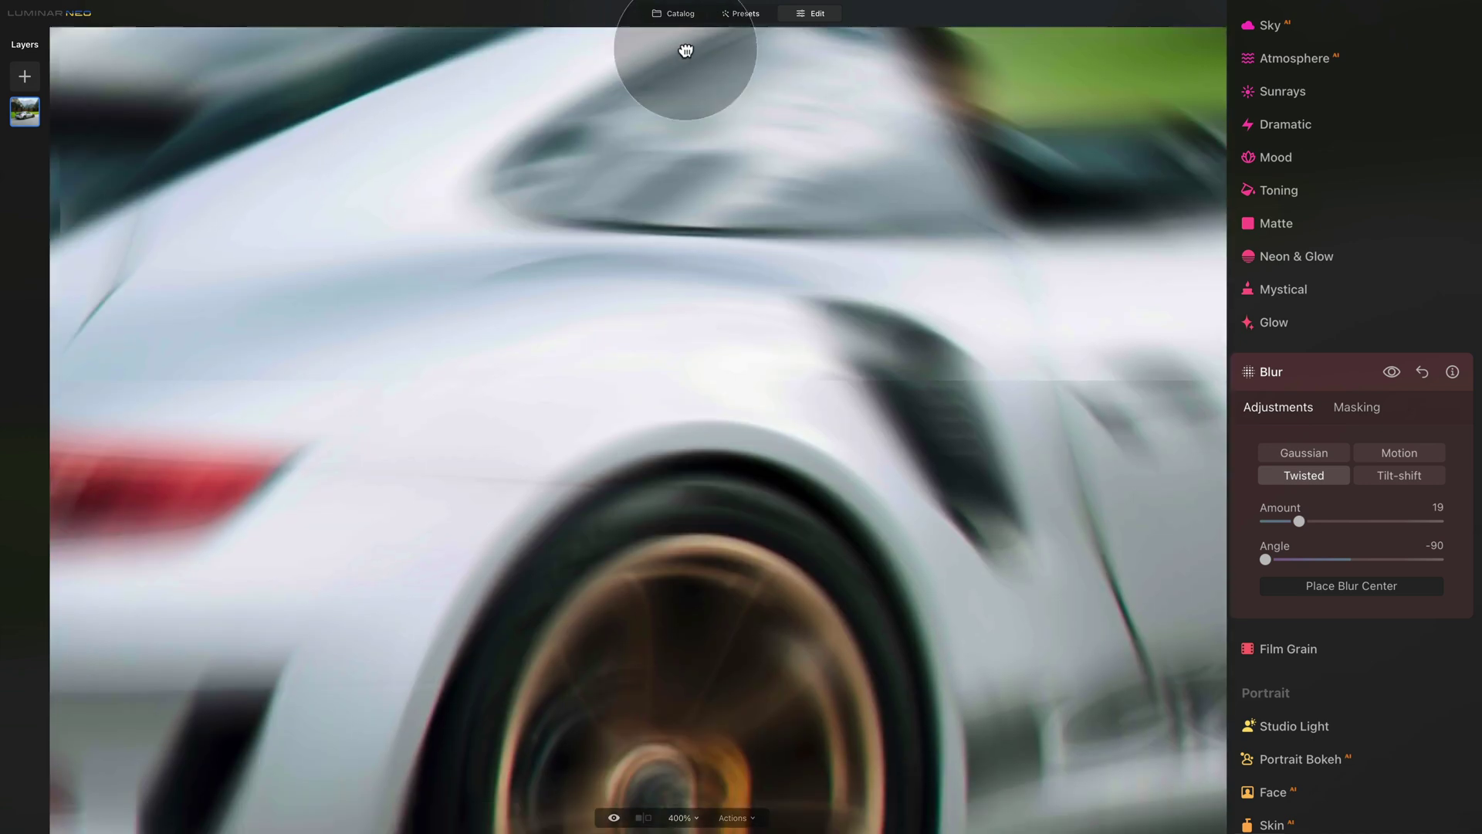
{"action": "left_click_drag", "start_coordinate": [807, 327], "coordinate": [854, 57]}
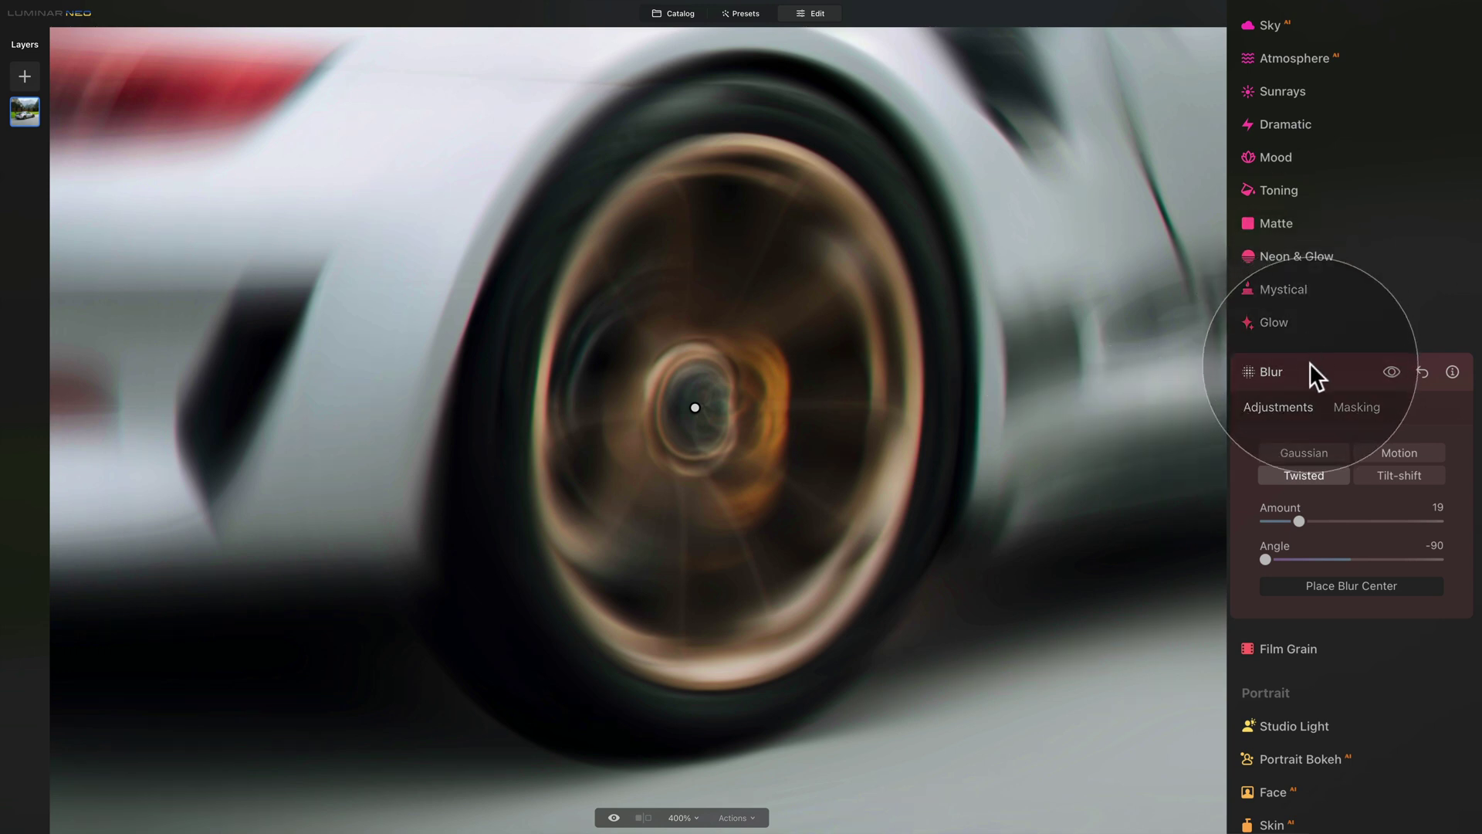
{"action": "left_click", "coordinate": [1352, 408]}
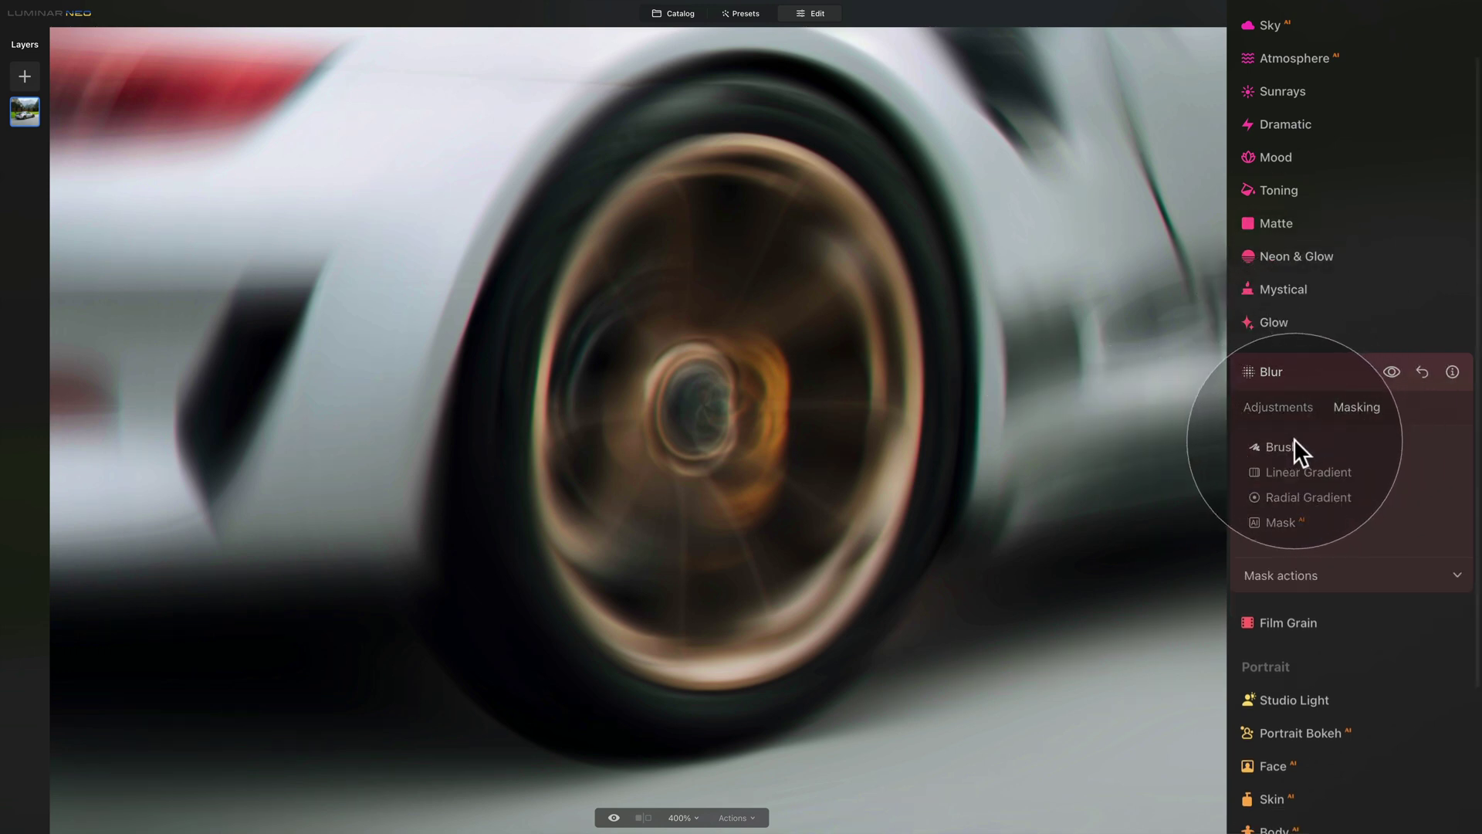
{"action": "left_click", "coordinate": [1293, 439]}
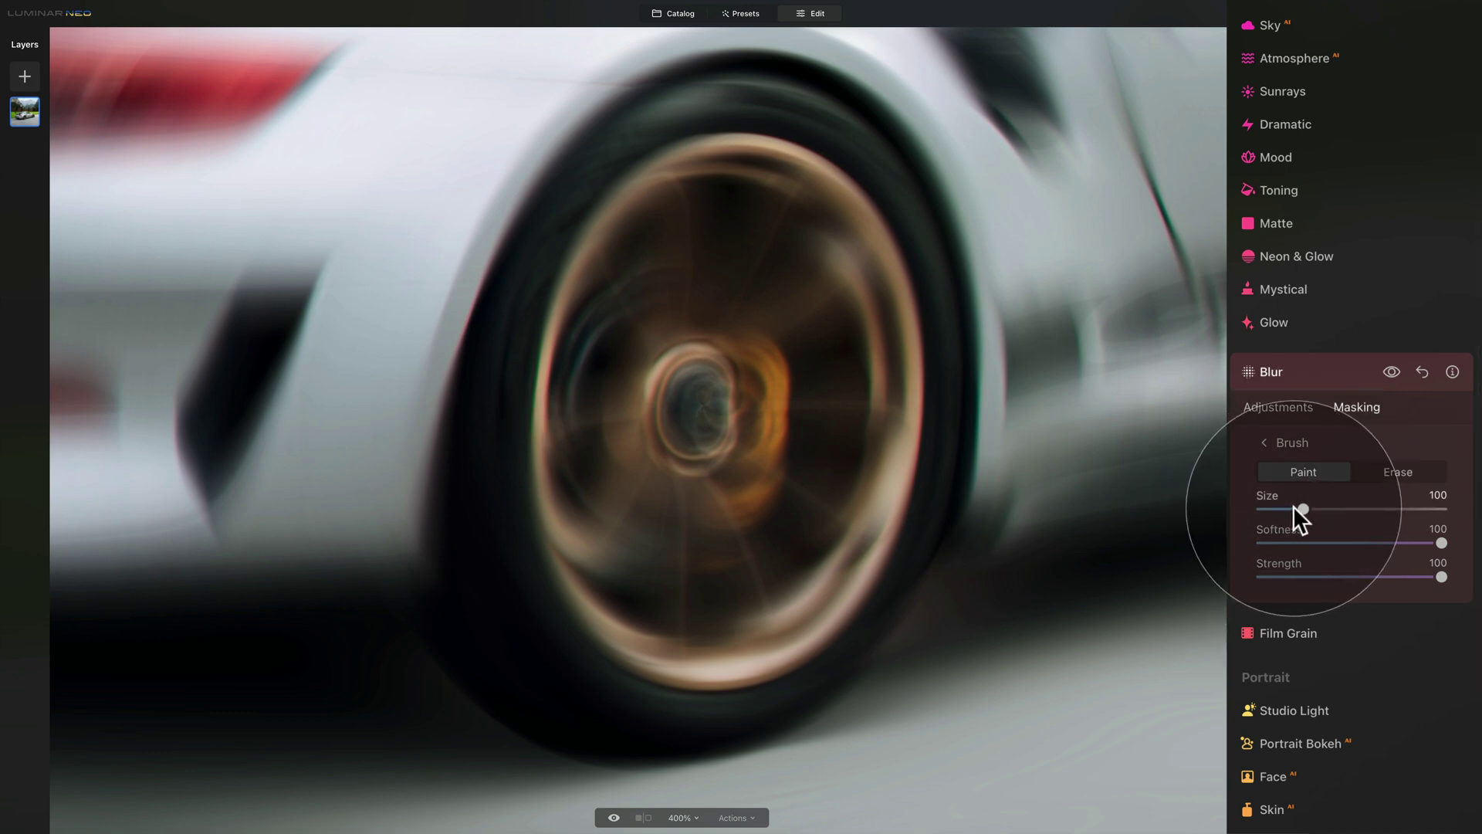
{"action": "mouse_move", "coordinate": [1297, 509]}
{"action": "left_mouse_down"}
{"action": "mouse_move", "coordinate": [1341, 509]}
{"action": "mouse_move", "coordinate": [1386, 544]}
{"action": "mouse_move", "coordinate": [1352, 542]}
{"action": "left_mouse_up"}
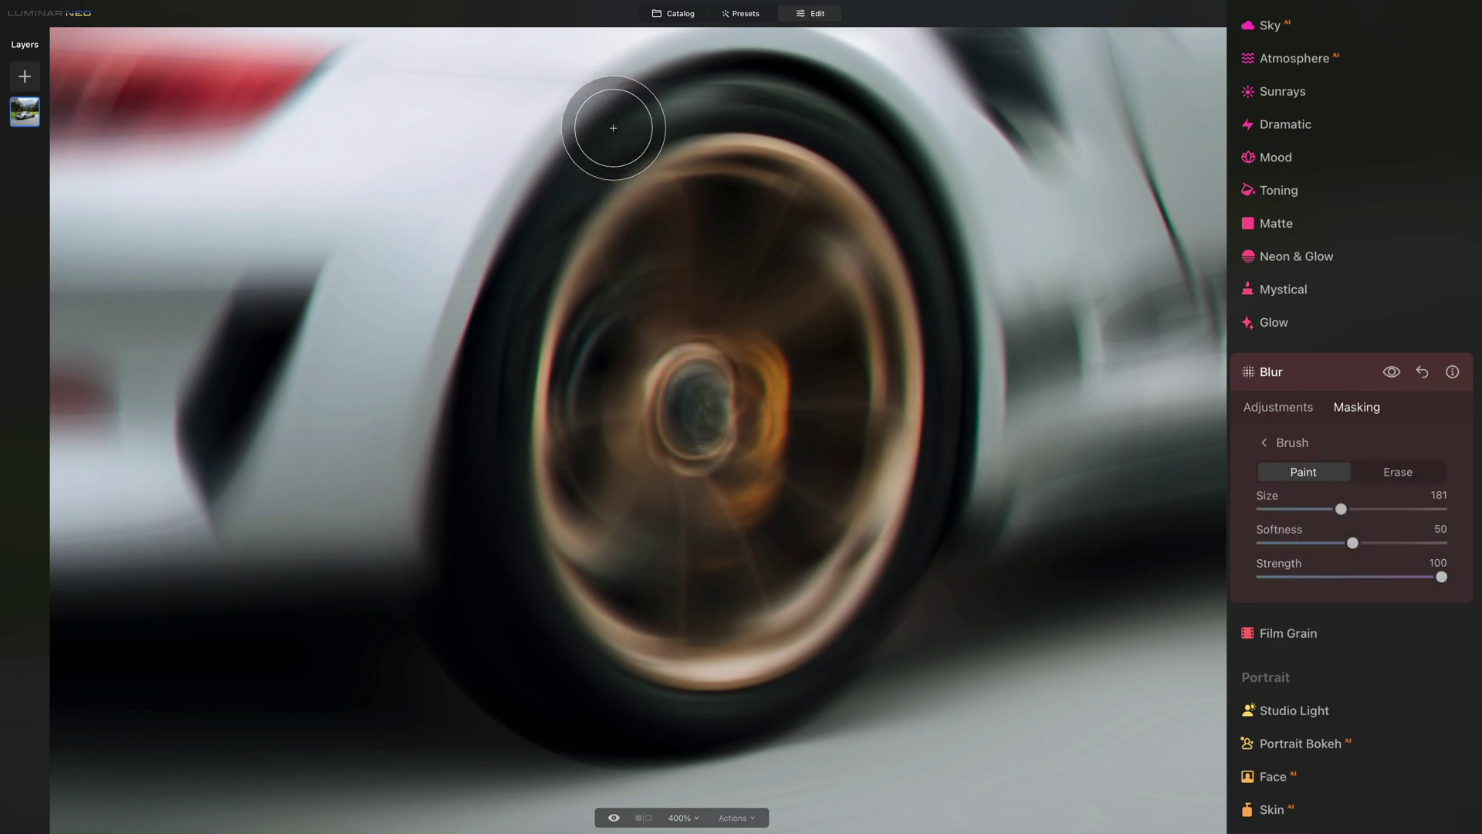
Paint the twisted blur over the front wheel's rim with the size 181 brush.
{"action": "left_click", "coordinate": [626, 280]}
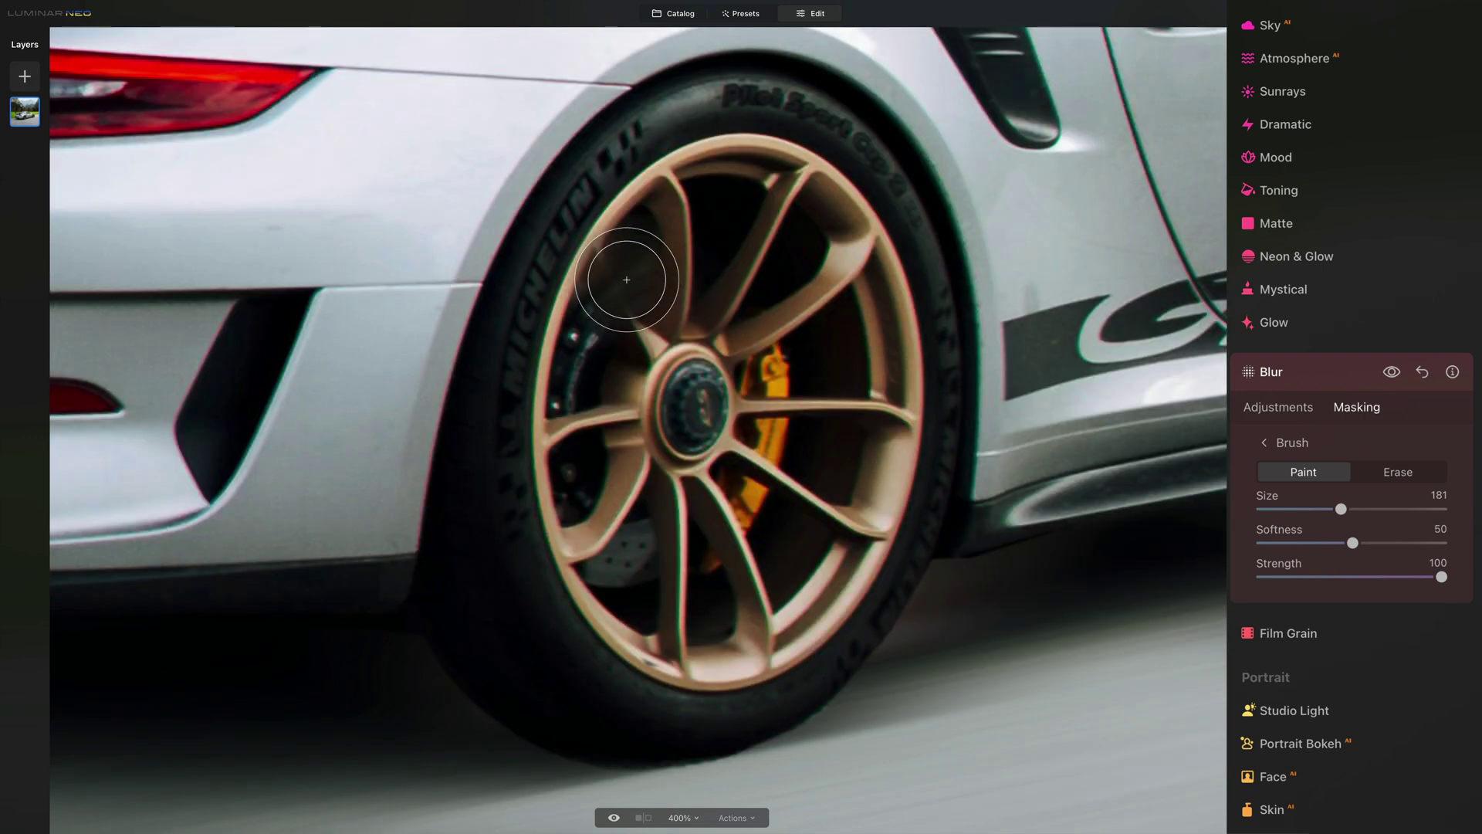
{"action": "mouse_move", "coordinate": [626, 279]}
{"action": "left_mouse_down"}
{"action": "mouse_move", "coordinate": [612, 275]}
{"action": "mouse_move", "coordinate": [628, 155]}
{"action": "mouse_move", "coordinate": [561, 253]}
{"action": "mouse_move", "coordinate": [489, 466]}
{"action": "mouse_move", "coordinate": [612, 390]}
{"action": "mouse_move", "coordinate": [733, 121]}
{"action": "mouse_move", "coordinate": [893, 248]}
{"action": "mouse_move", "coordinate": [751, 304]}
{"action": "left_mouse_up"}
{"action": "scroll", "coordinate": [795, 463], "scroll_direction": "down", "scroll_amount": 3}
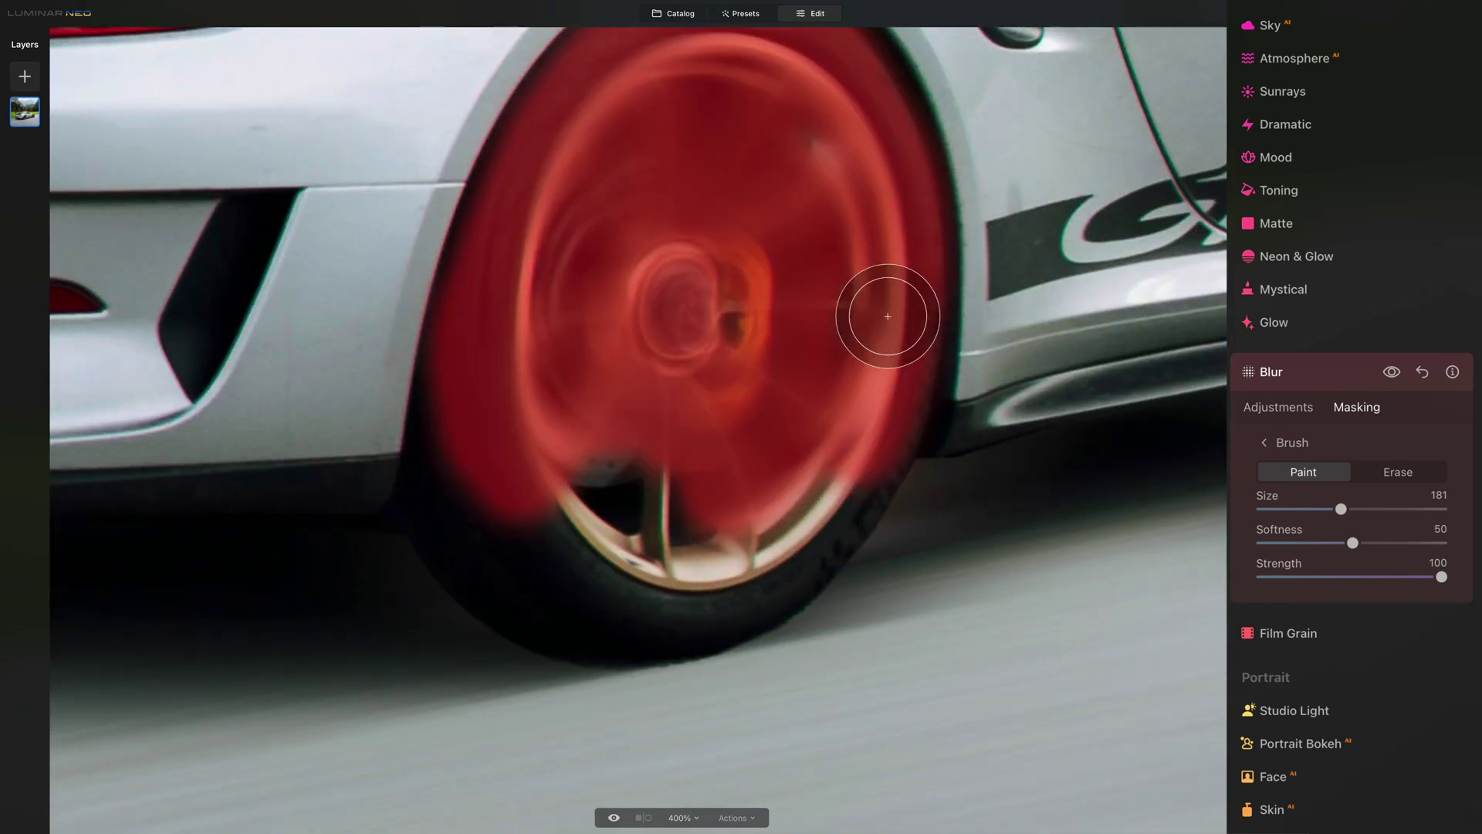
{"action": "mouse_move", "coordinate": [888, 316]}
{"action": "left_mouse_down"}
{"action": "mouse_move", "coordinate": [483, 553]}
{"action": "mouse_move", "coordinate": [711, 453]}
{"action": "mouse_move", "coordinate": [853, 489]}
{"action": "mouse_move", "coordinate": [734, 585]}
{"action": "mouse_move", "coordinate": [456, 440]}
{"action": "mouse_move", "coordinate": [489, 255]}
{"action": "left_mouse_up"}
{"action": "scroll", "coordinate": [615, 126], "scroll_direction": "up", "scroll_amount": 3}
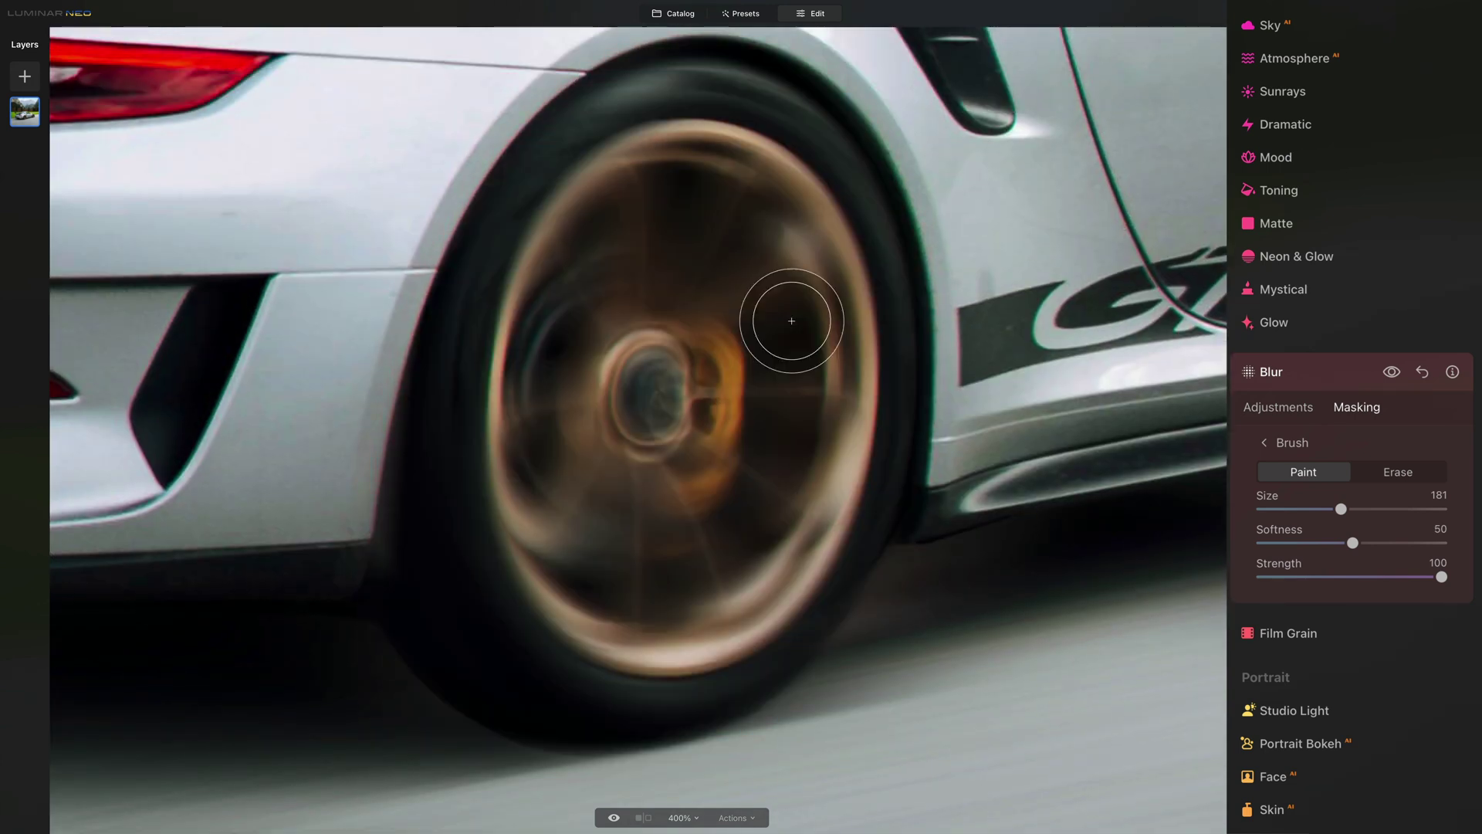
Switch to Erase at size 84 and remove blur along the tyre's outer edges.
{"action": "key", "text": "bracketleft"}
{"action": "key", "text": "bracketleft"}
{"action": "key", "text": "bracketleft"}
{"action": "key", "text": "bracketleft"}
{"action": "key", "text": "bracketleft"}
{"action": "mouse_move", "coordinate": [391, 430]}
{"action": "left_mouse_down"}
{"action": "mouse_move", "coordinate": [354, 470]}
{"action": "mouse_move", "coordinate": [337, 605]}
{"action": "mouse_move", "coordinate": [373, 447]}
{"action": "mouse_move", "coordinate": [358, 556]}
{"action": "left_mouse_up"}
{"action": "left_click_drag", "start_coordinate": [860, 529], "coordinate": [939, 362]}
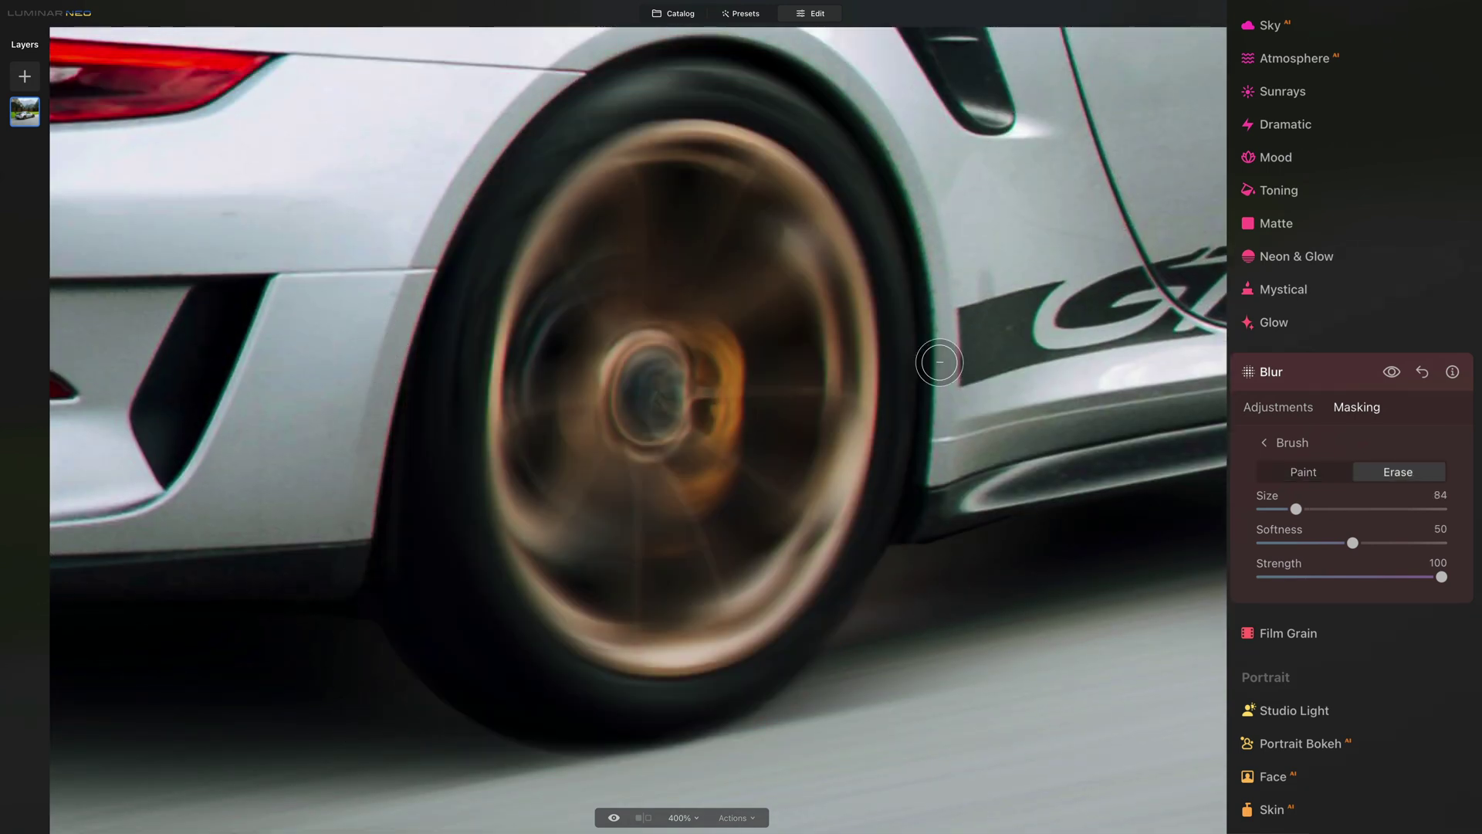
{"action": "scroll", "coordinate": [463, 248], "scroll_direction": "up", "scroll_amount": 2}
{"action": "mouse_move", "coordinate": [463, 248]}
{"action": "left_mouse_down"}
{"action": "mouse_move", "coordinate": [586, 93]}
{"action": "mouse_move", "coordinate": [803, 127]}
{"action": "left_mouse_up"}
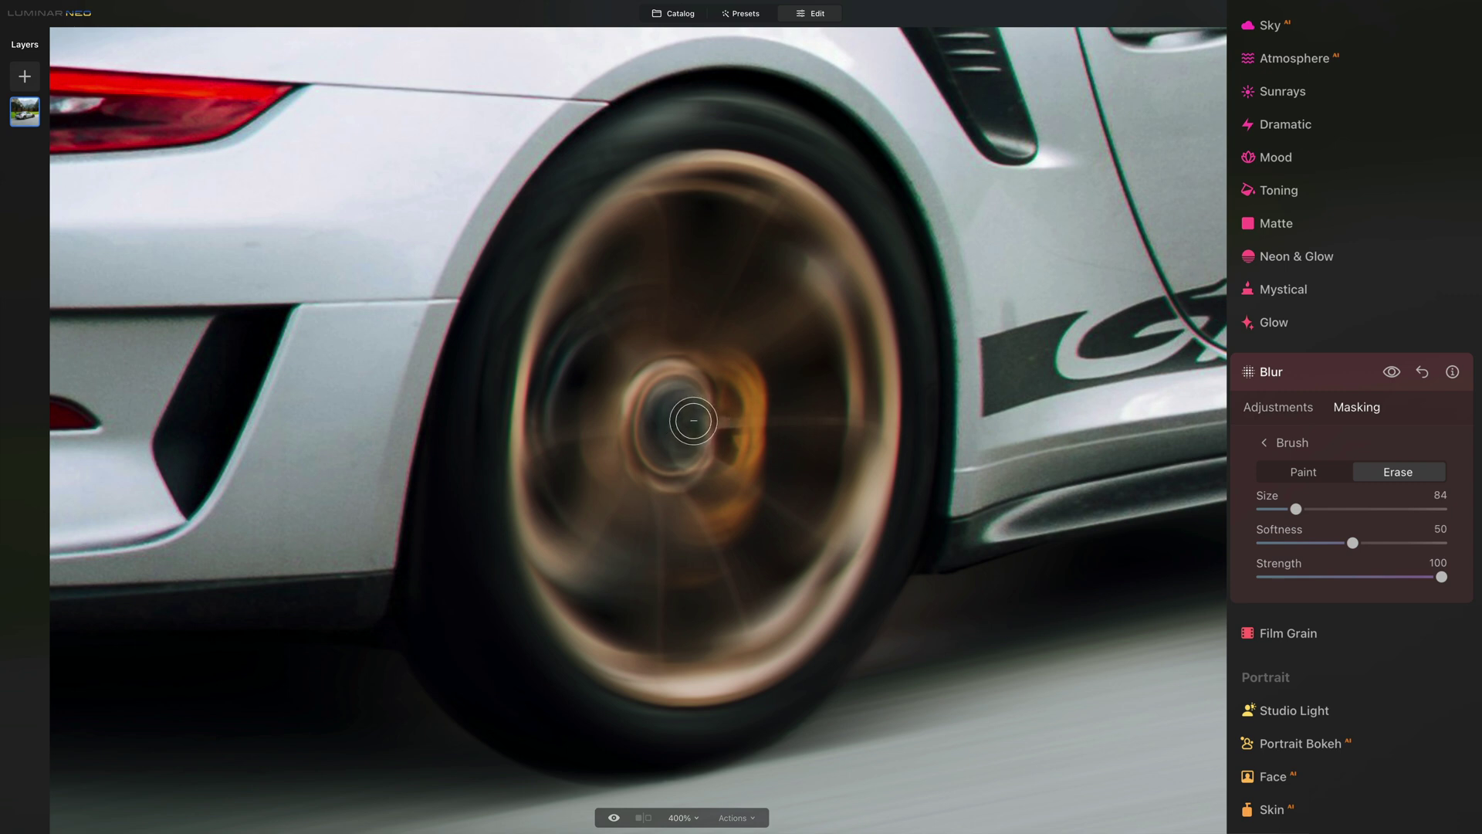
Erase blur around the hub, then repaint the wheel blur in Paint mode at size 84.
{"action": "mouse_move", "coordinate": [693, 420]}
{"action": "left_mouse_down"}
{"action": "mouse_move", "coordinate": [704, 428]}
{"action": "mouse_move", "coordinate": [677, 436]}
{"action": "mouse_move", "coordinate": [676, 417]}
{"action": "mouse_move", "coordinate": [676, 439]}
{"action": "left_mouse_up"}
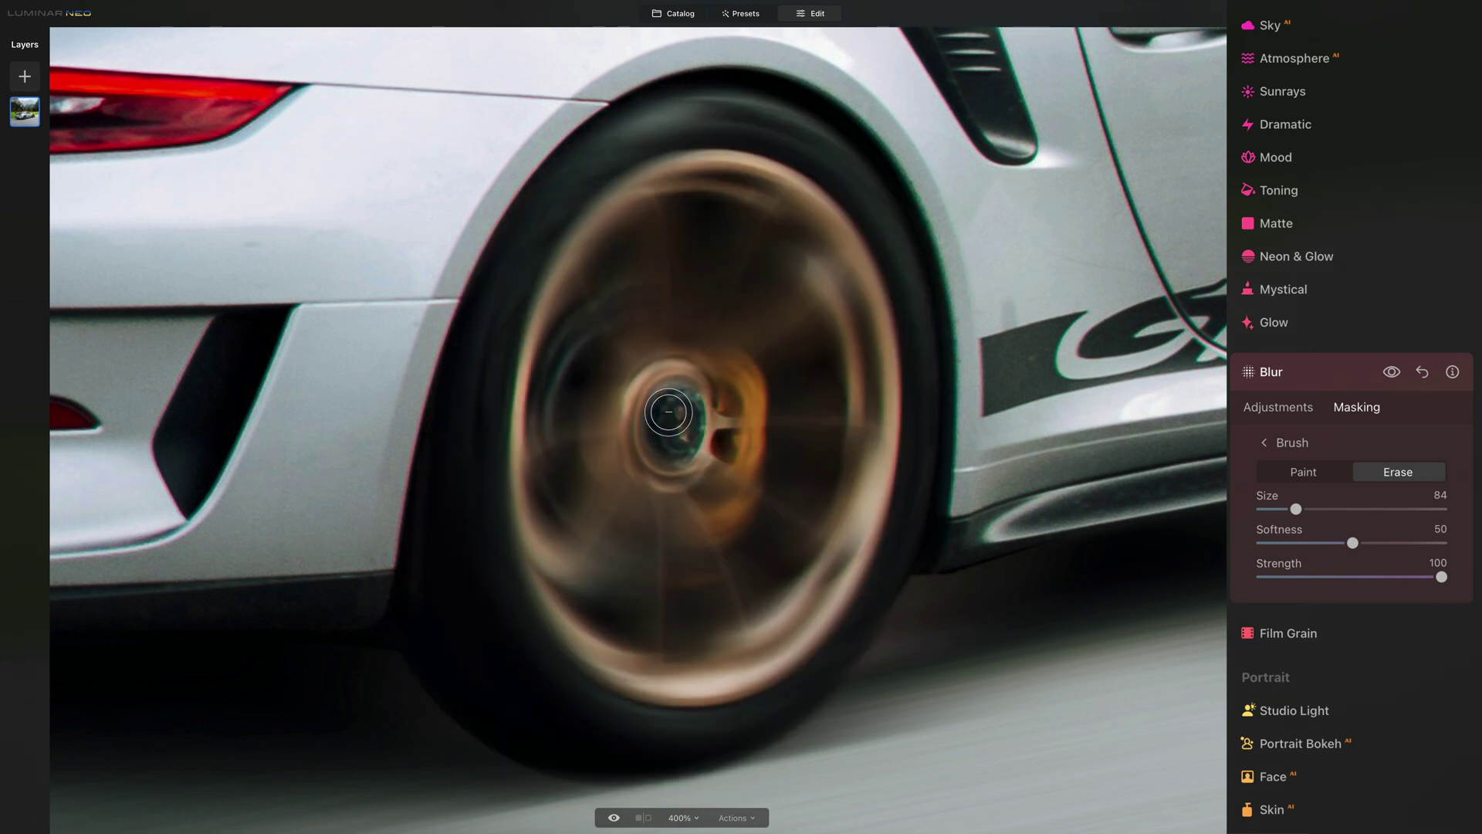
{"action": "mouse_move", "coordinate": [677, 413]}
{"action": "left_mouse_down"}
{"action": "mouse_move", "coordinate": [656, 436]}
{"action": "mouse_move", "coordinate": [674, 419]}
{"action": "mouse_move", "coordinate": [695, 446]}
{"action": "left_mouse_up"}
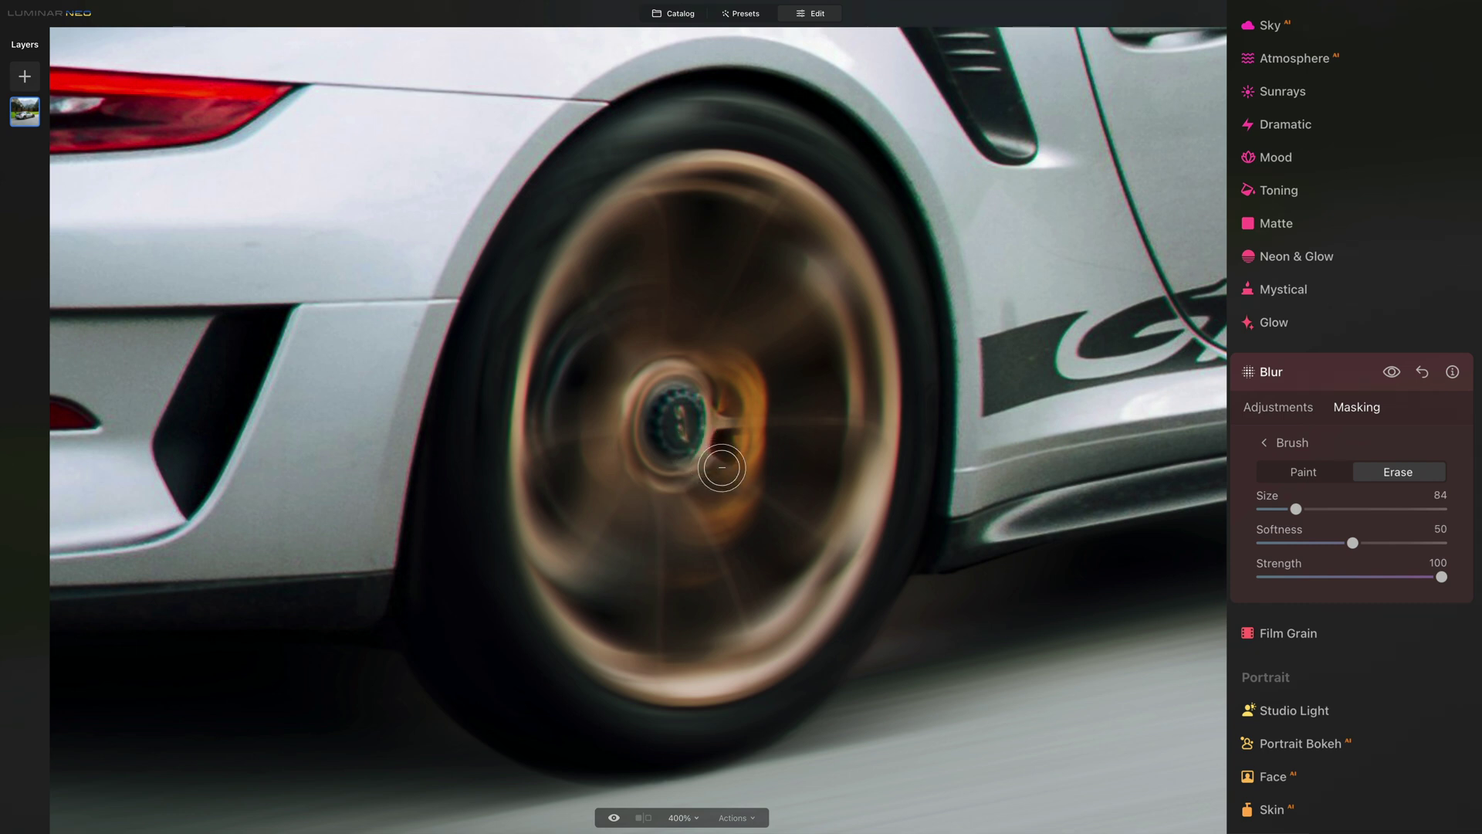
{"action": "key", "text": "x"}
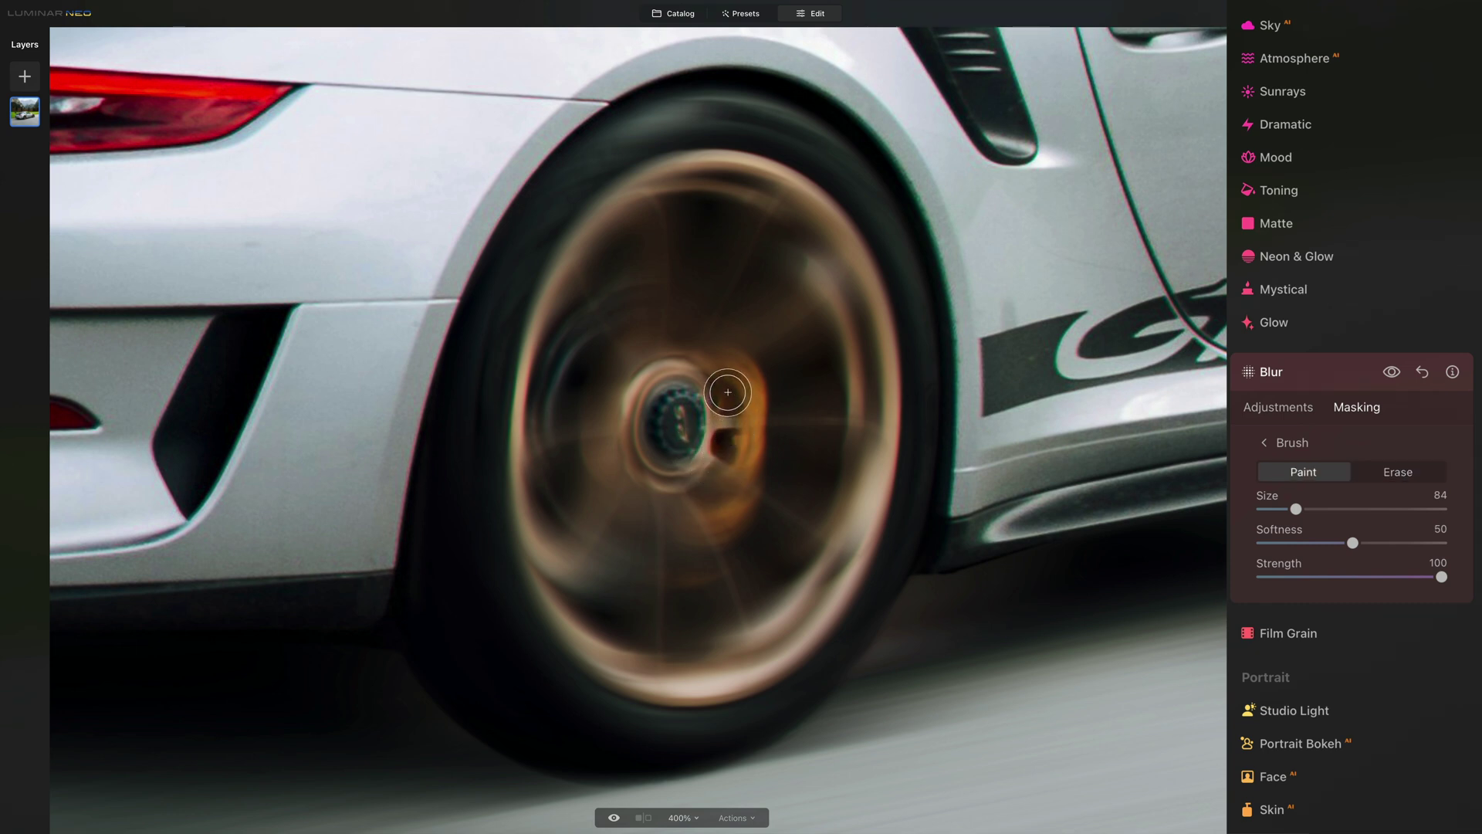
{"action": "left_click_drag", "start_coordinate": [724, 392], "coordinate": [706, 498]}
{"action": "left_click_drag", "start_coordinate": [735, 429], "coordinate": [724, 426]}
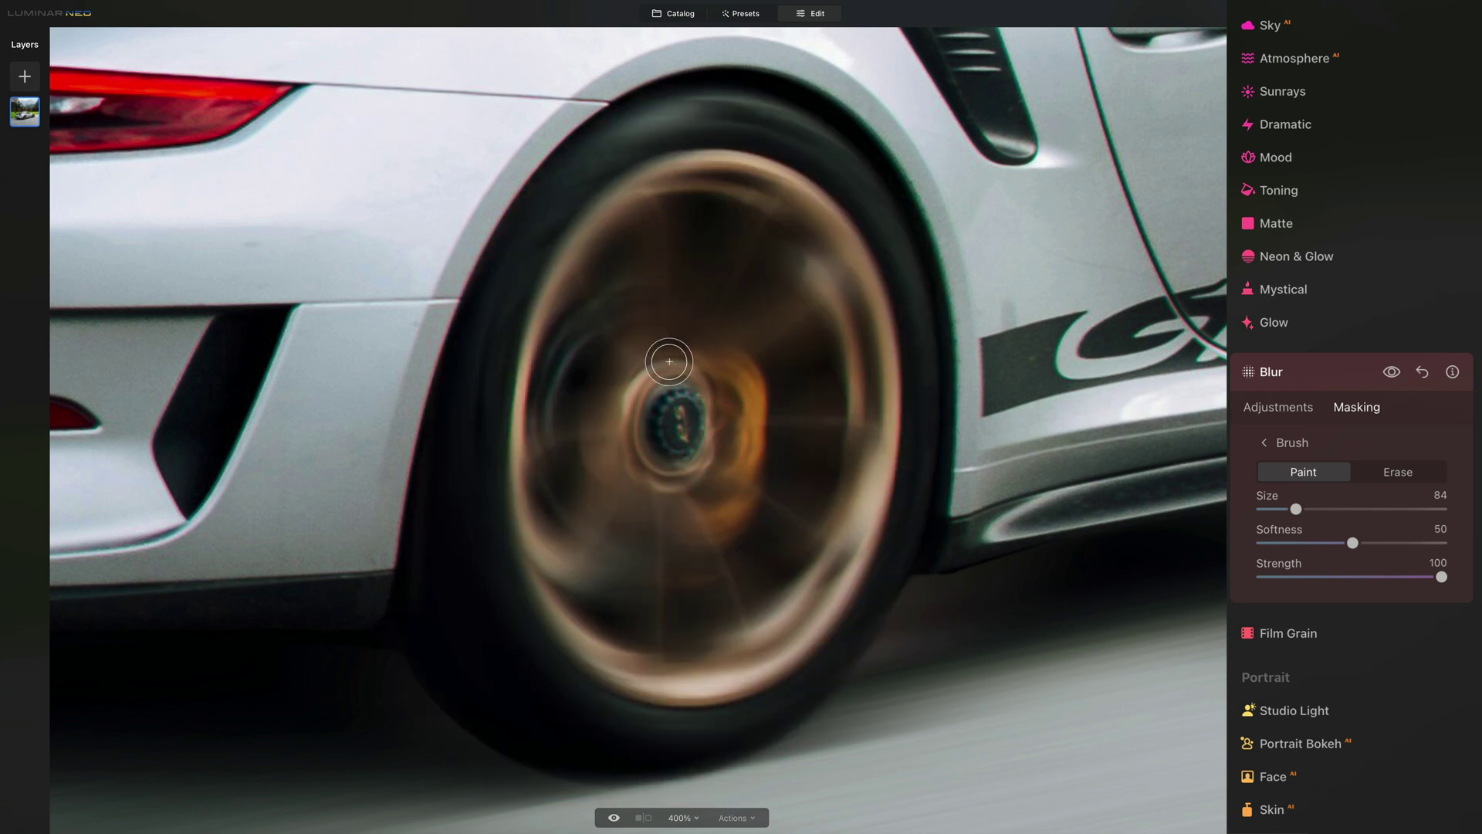
{"action": "mouse_move", "coordinate": [665, 365]}
{"action": "left_mouse_down"}
{"action": "mouse_move", "coordinate": [618, 391]}
{"action": "mouse_move", "coordinate": [626, 444]}
{"action": "left_mouse_up"}
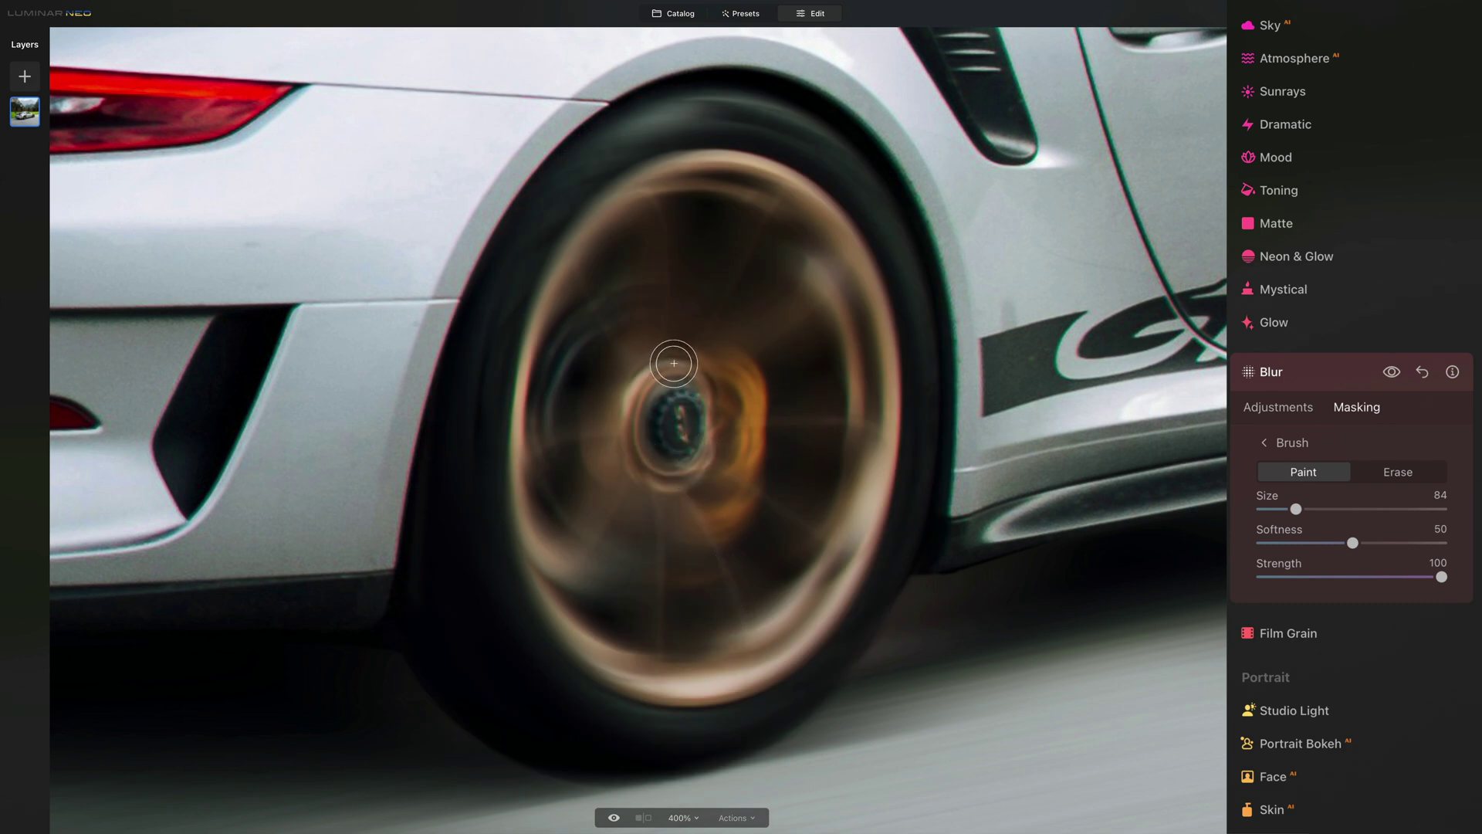
{"action": "mouse_move", "coordinate": [672, 366]}
{"action": "left_mouse_down"}
{"action": "mouse_move", "coordinate": [651, 375]}
{"action": "mouse_move", "coordinate": [679, 359]}
{"action": "left_mouse_up"}
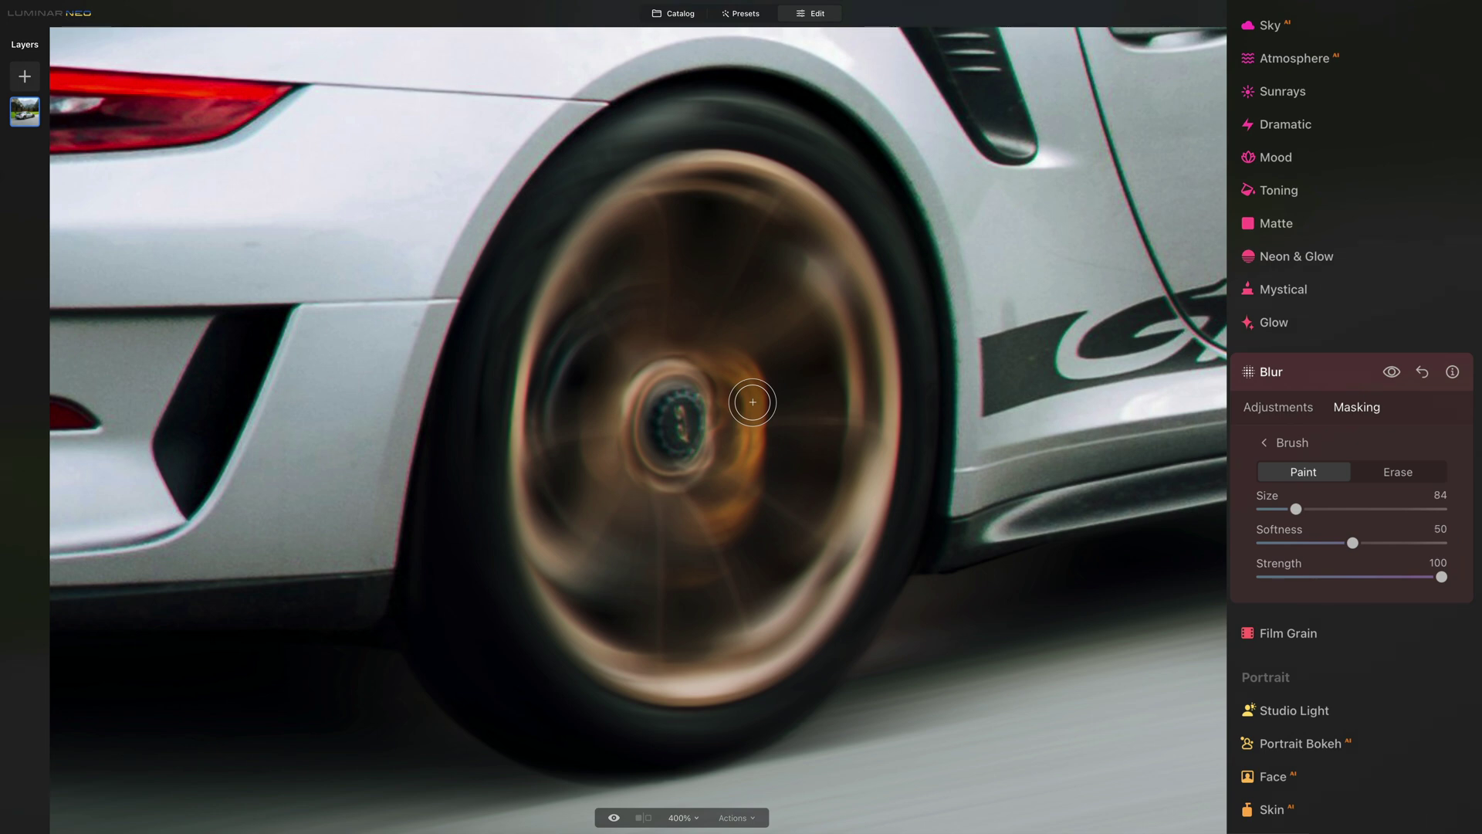
Fit the photo and toggle the Blur tool off and on to compare the wheels.
{"action": "key", "text": "ctrl+0"}
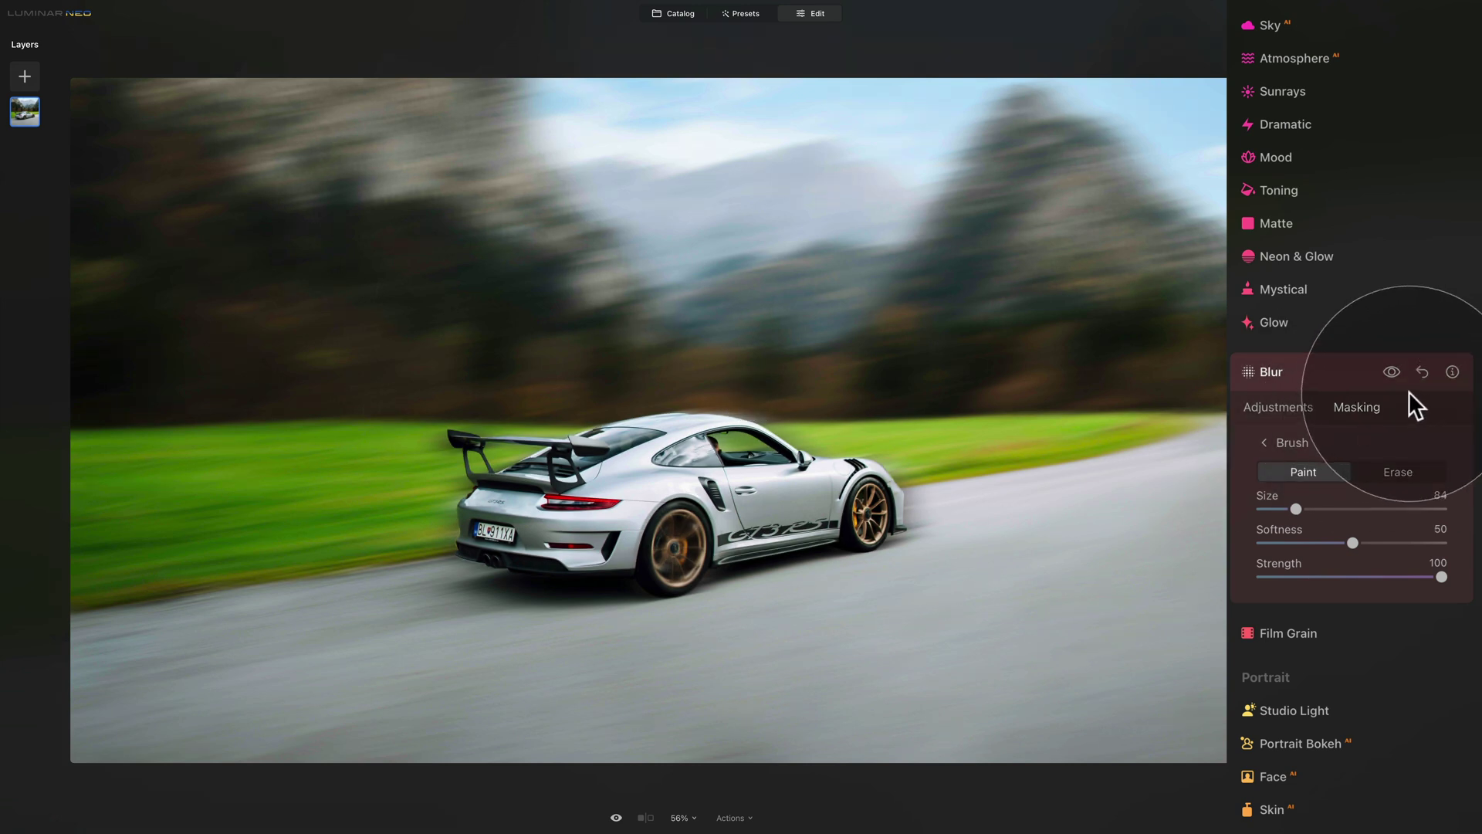
{"action": "left_click", "coordinate": [1386, 372]}
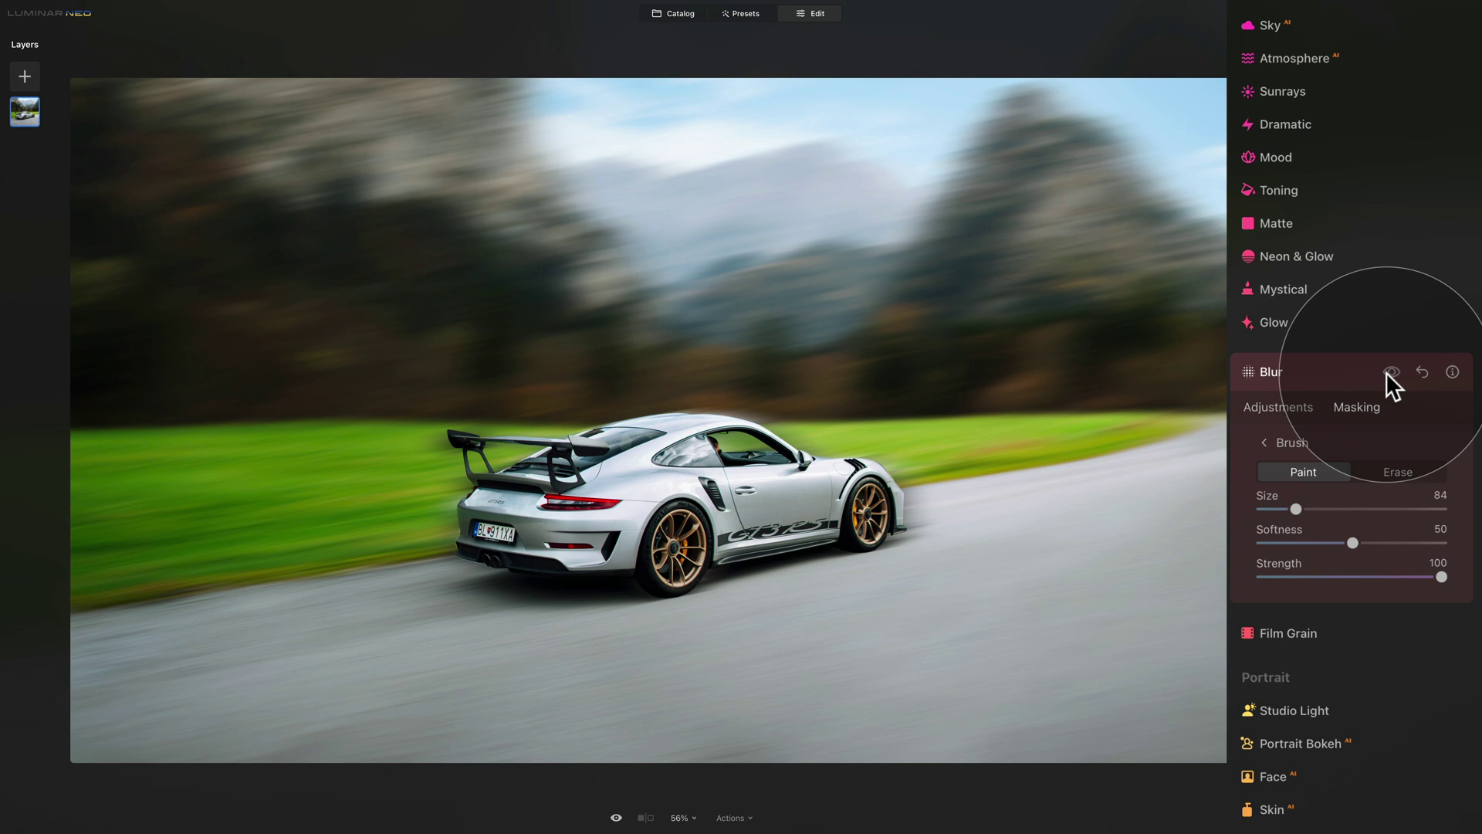
{"action": "left_click", "coordinate": [1386, 372]}
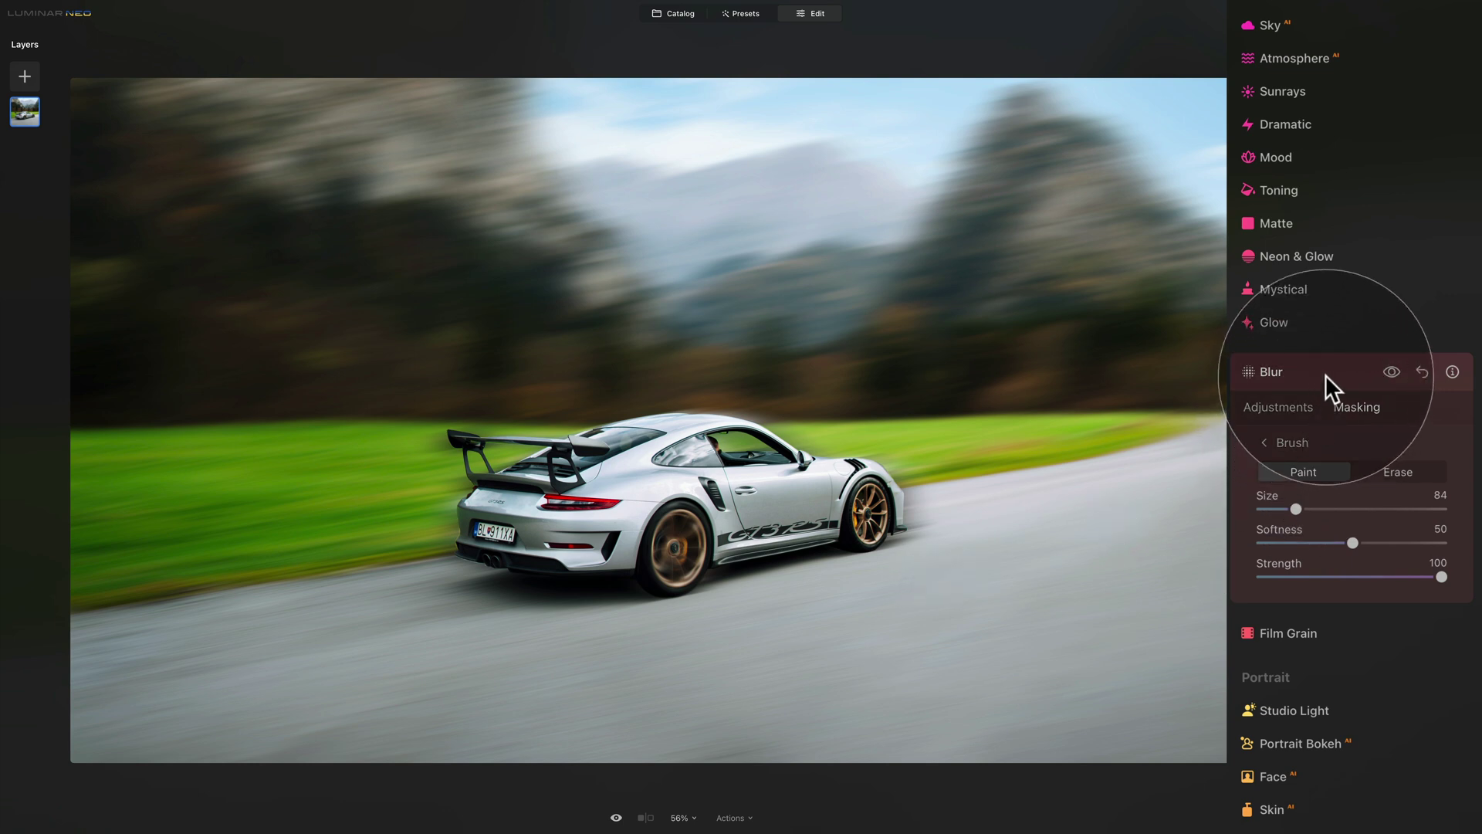
Reopen Blur, choose Twisted, and set Amount 19 and Angle -90.
{"action": "left_click", "coordinate": [1306, 374]}
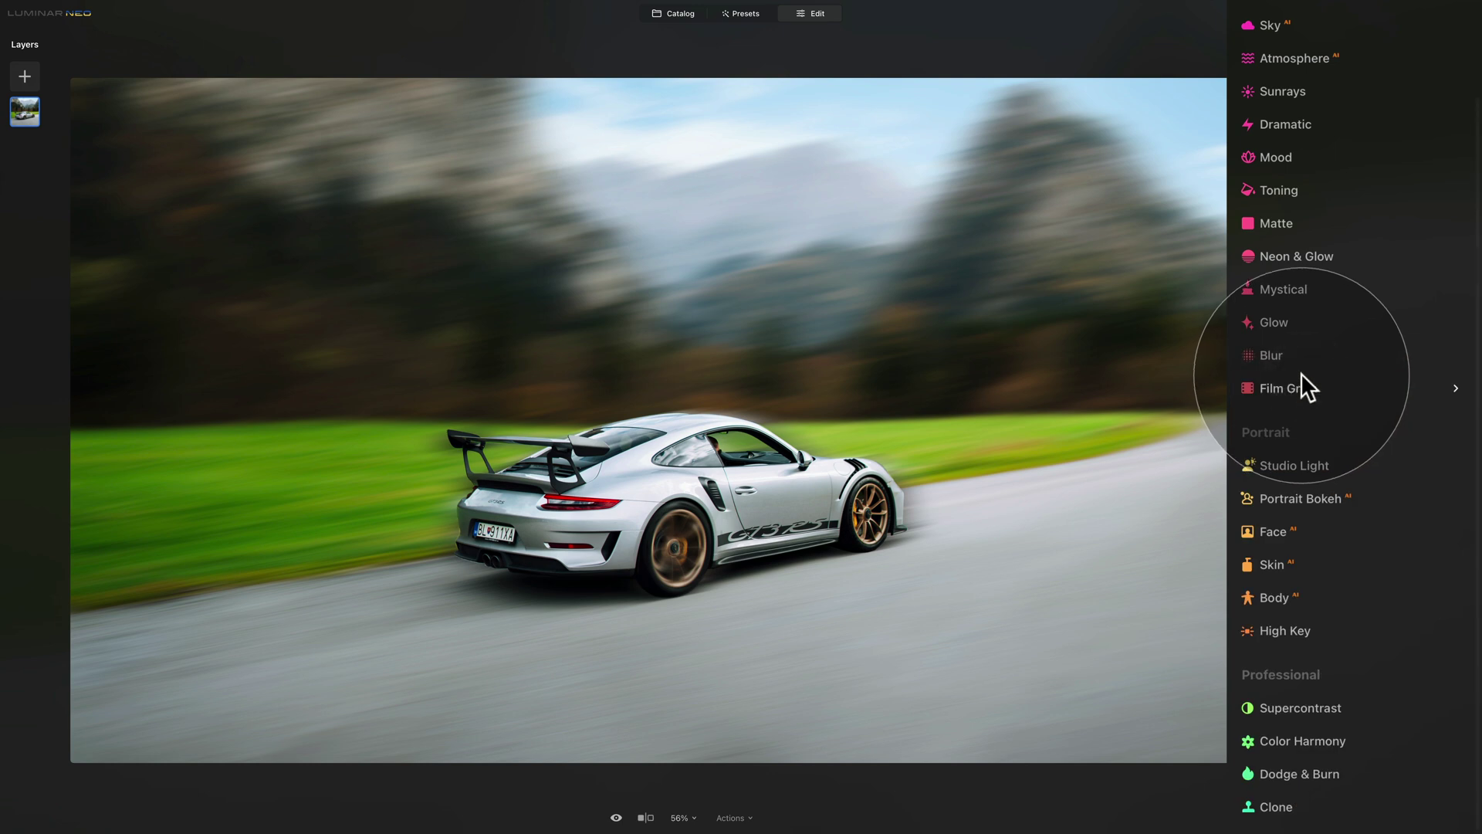
{"action": "left_click", "coordinate": [1291, 354]}
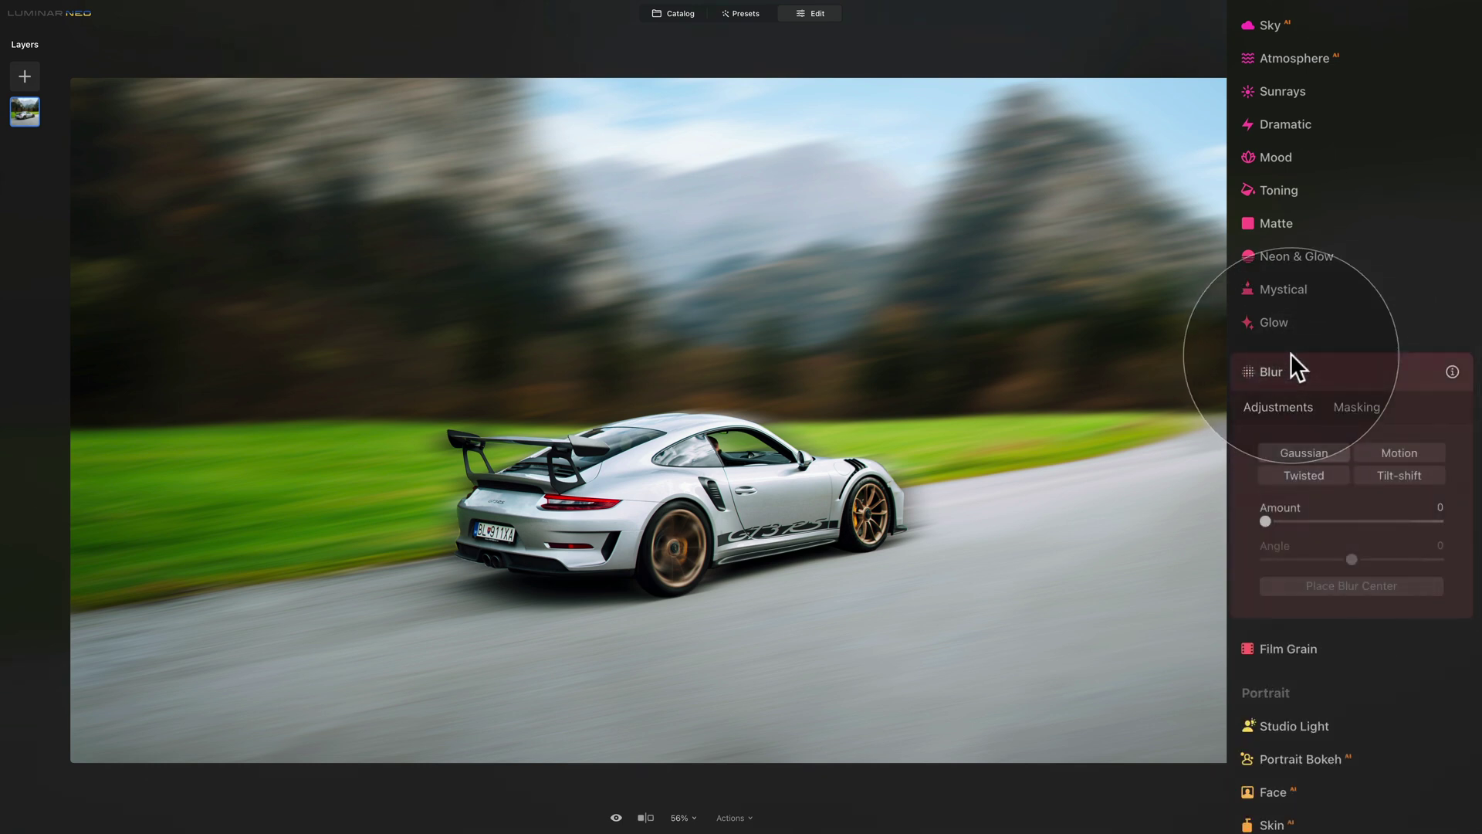
{"action": "left_click", "coordinate": [1316, 477]}
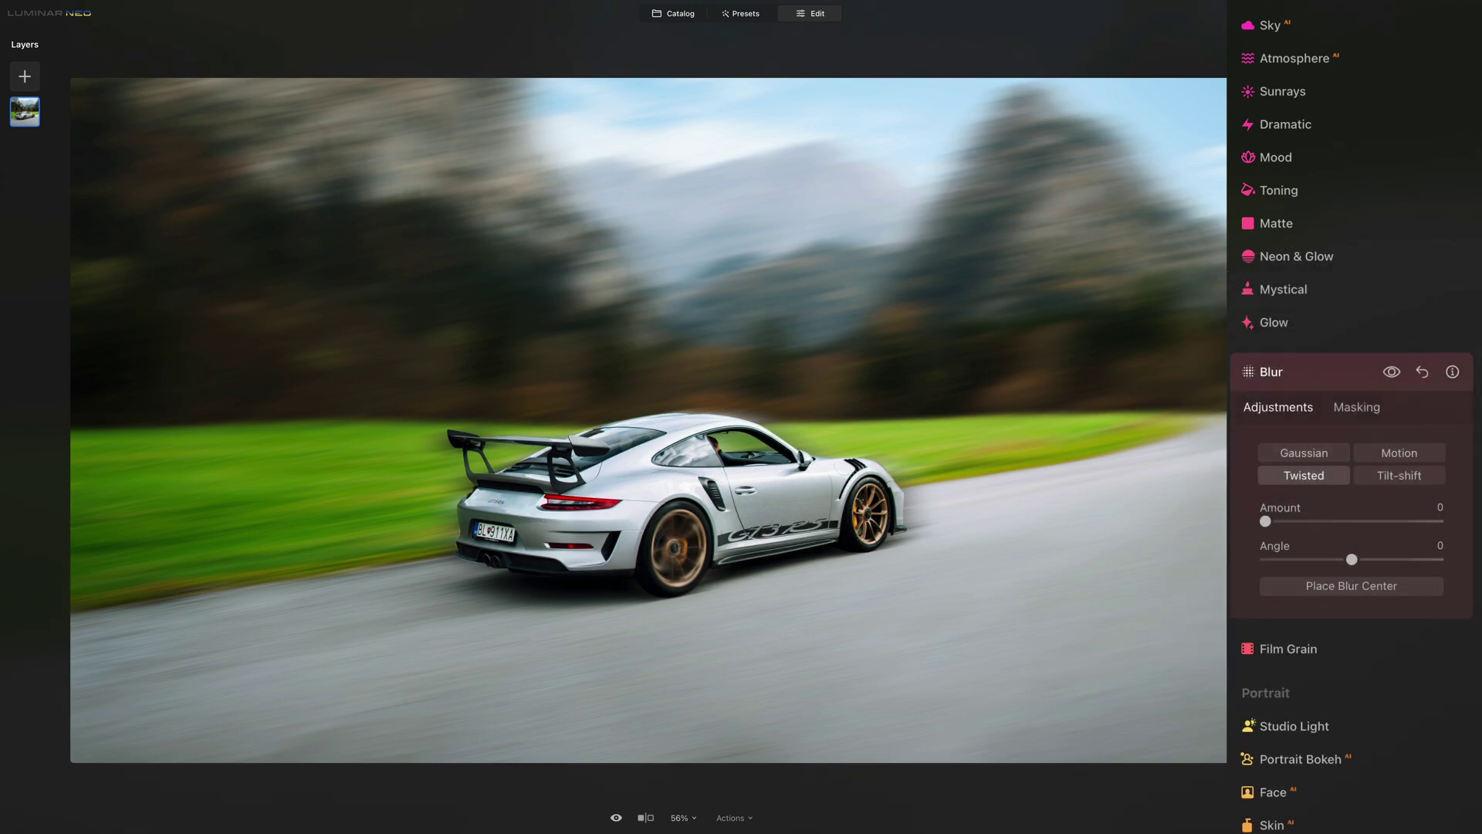
{"action": "left_click_drag", "start_coordinate": [1265, 521], "coordinate": [1239, 559]}
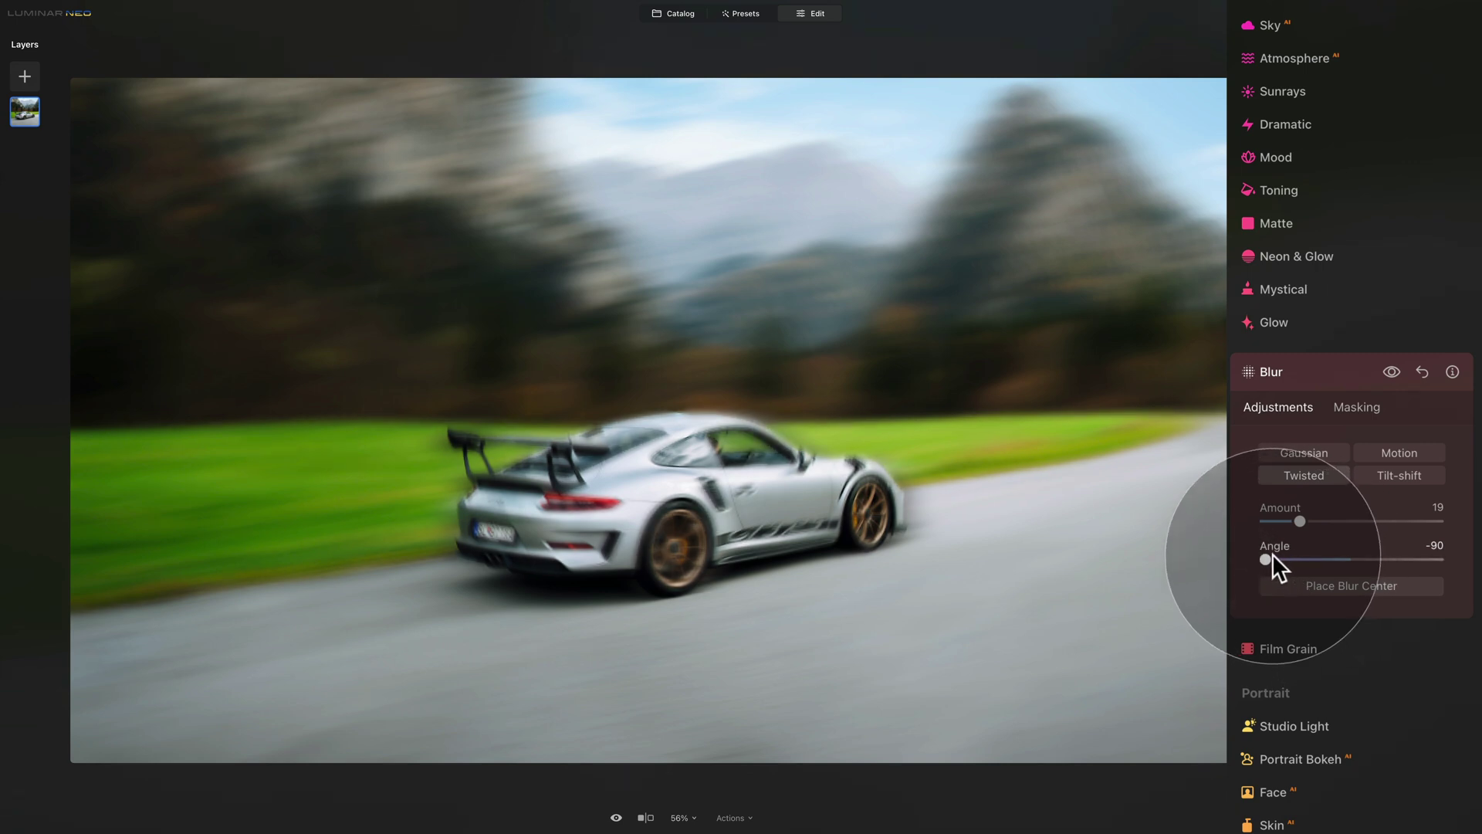
{"action": "left_click_drag", "start_coordinate": [1267, 557], "coordinate": [1434, 559]}
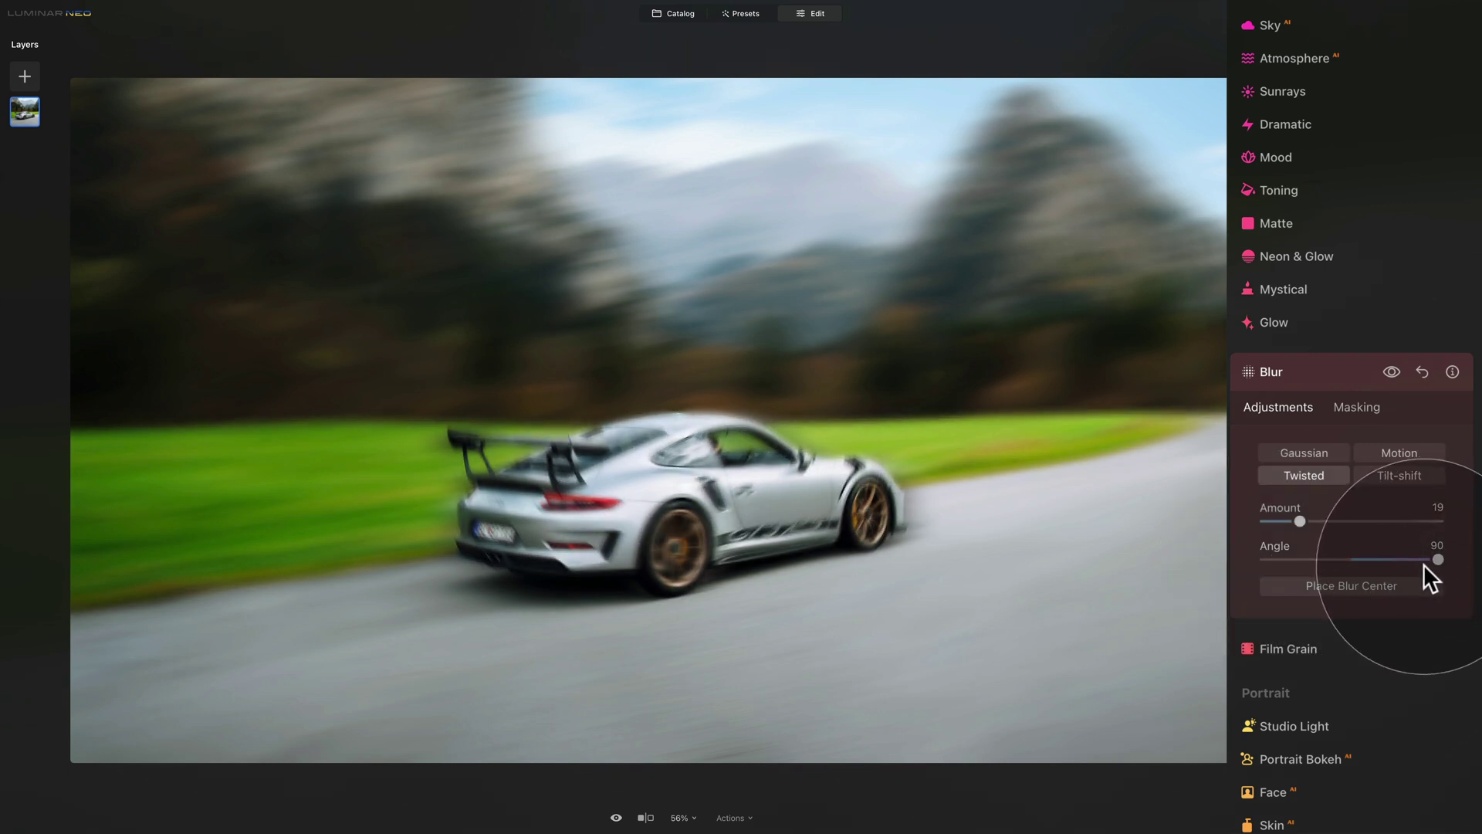
{"action": "left_click_drag", "start_coordinate": [1275, 573], "coordinate": [1233, 574]}
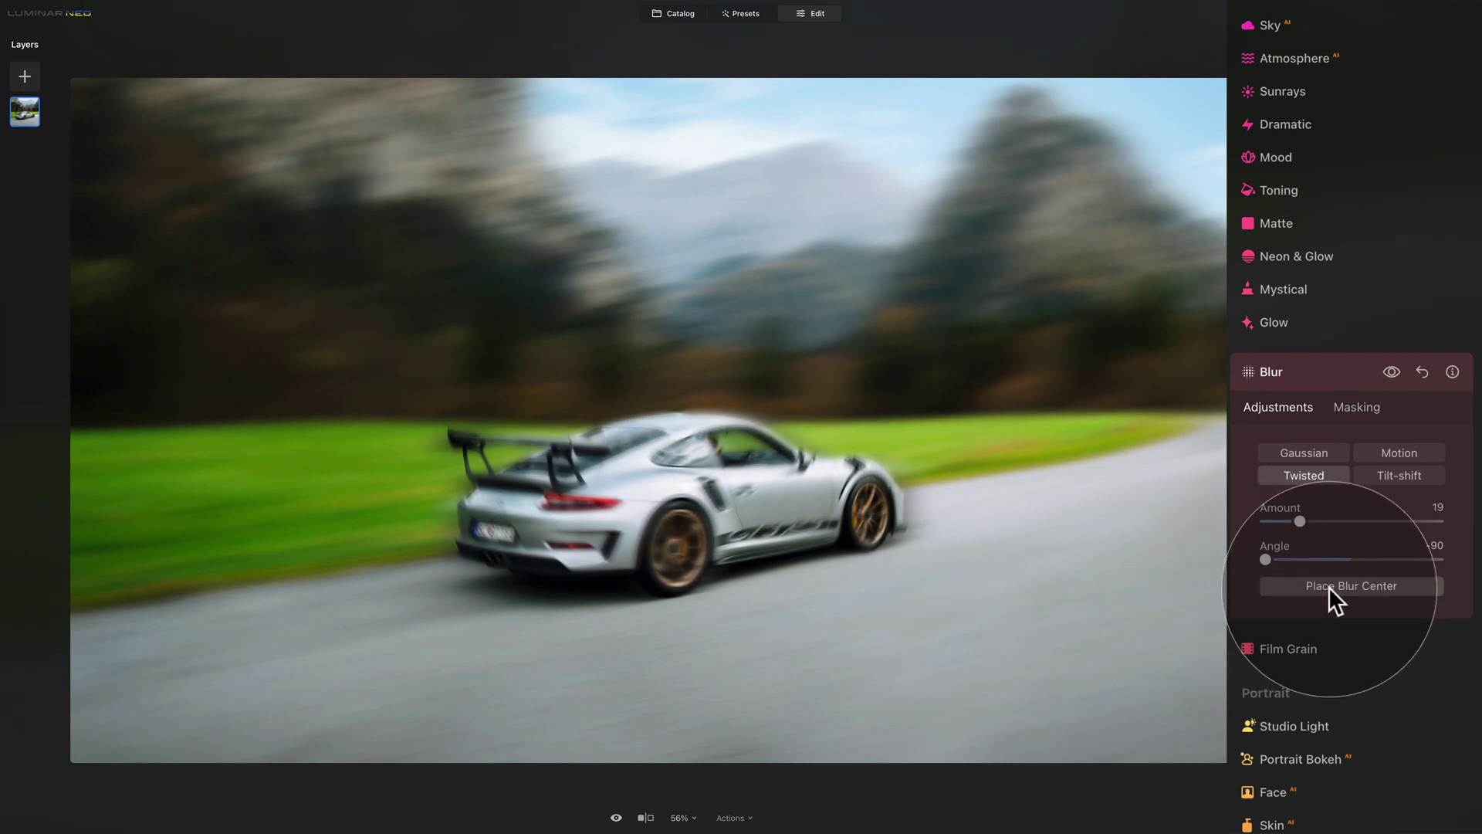
Place the twisted blur's centre precisely on the front wheel's hub.
{"action": "left_click", "coordinate": [1350, 587]}
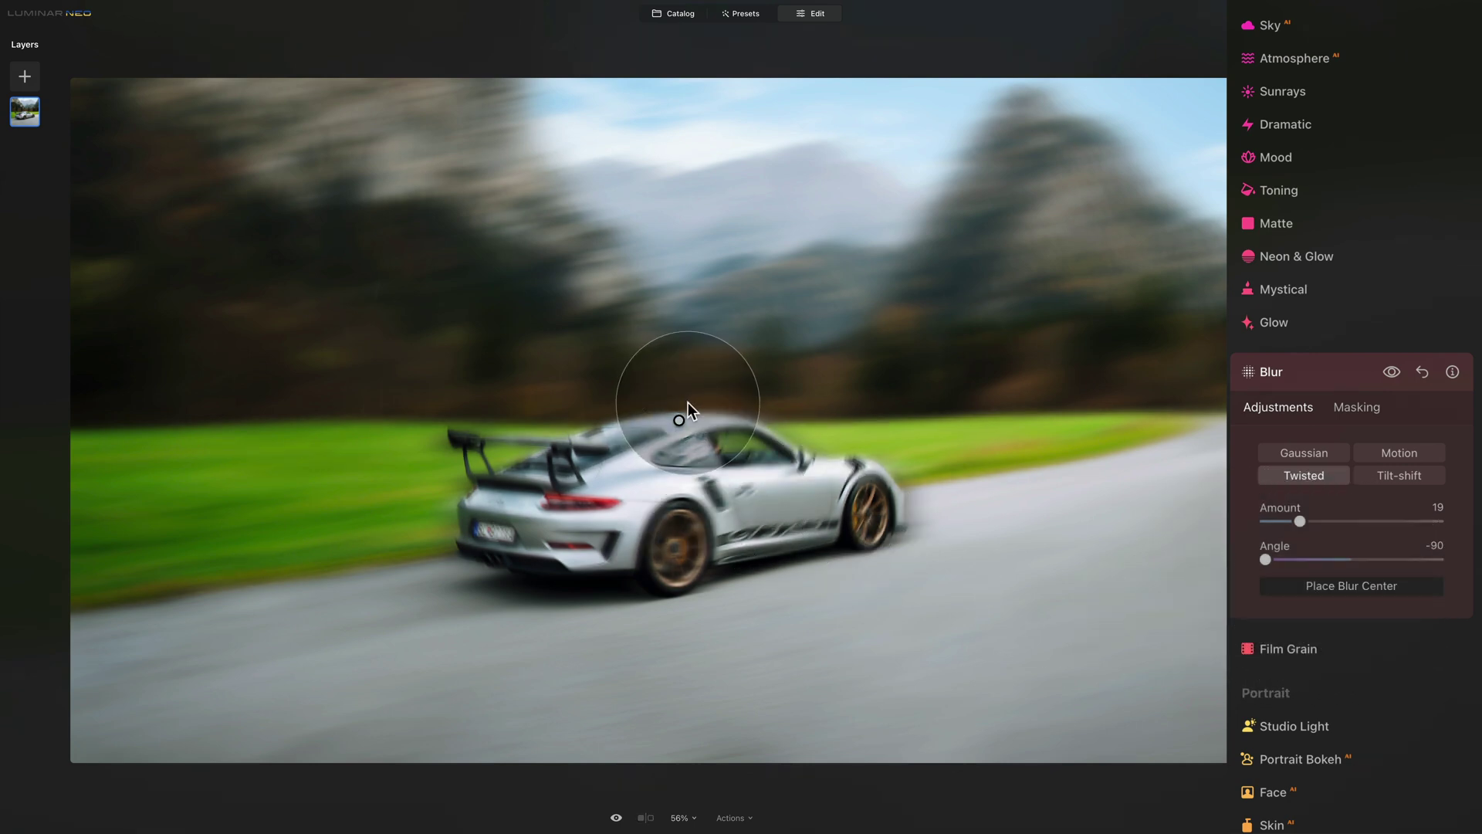
{"action": "left_click", "coordinate": [869, 513]}
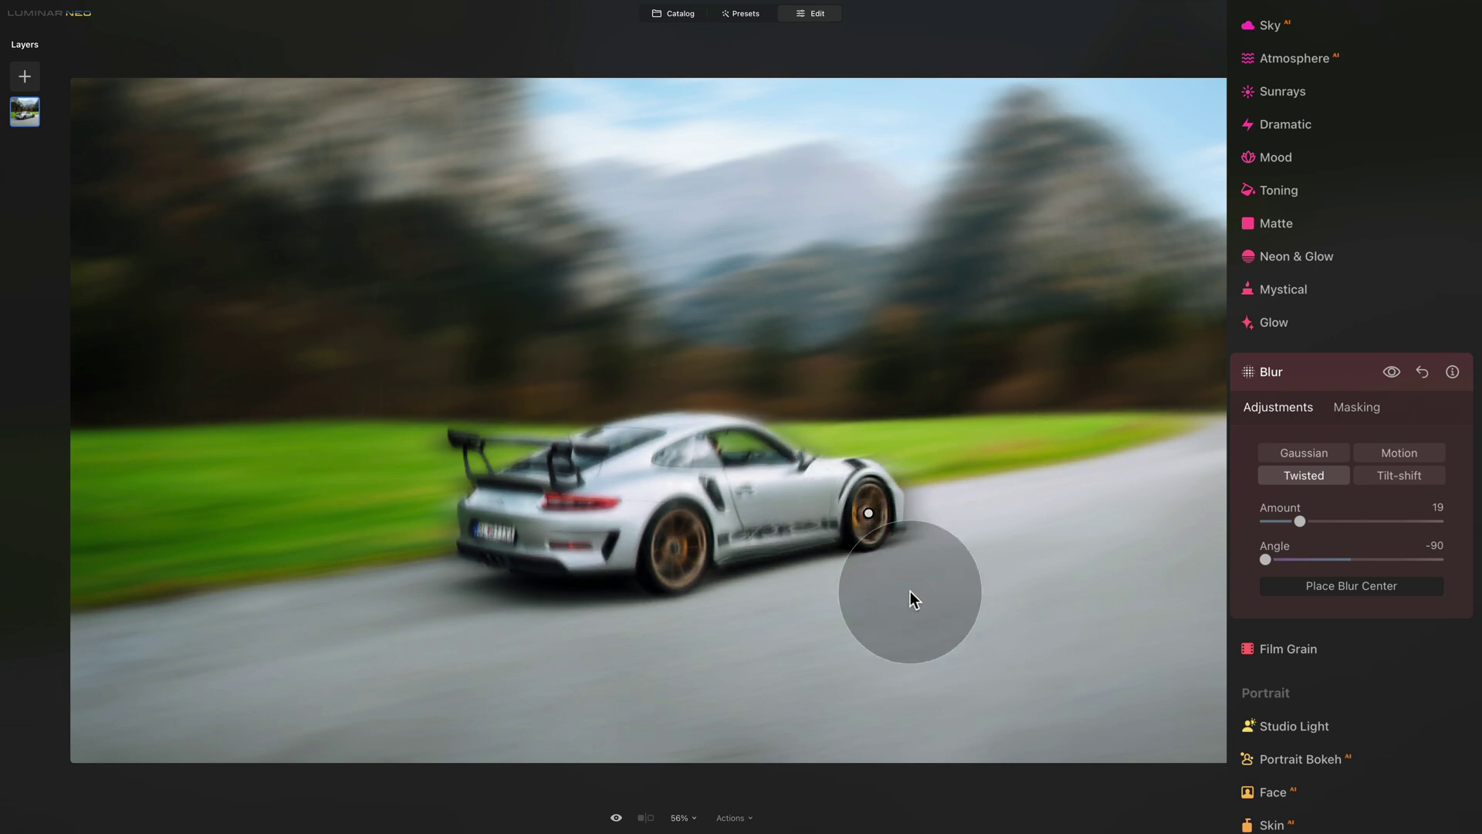
{"action": "key", "text": "ctrl+equal"}
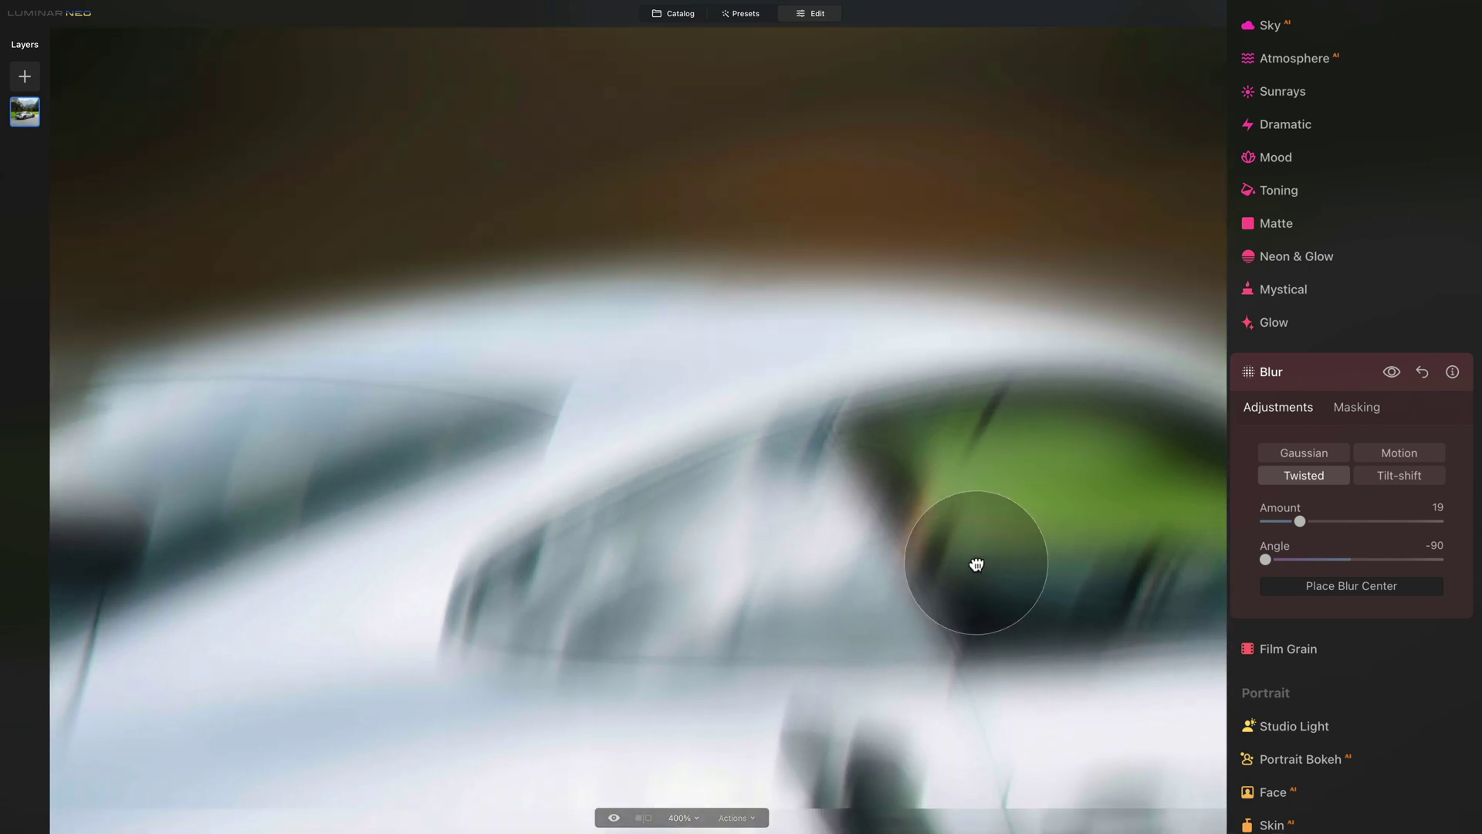
{"action": "left_click_drag", "start_coordinate": [977, 569], "coordinate": [172, 106]}
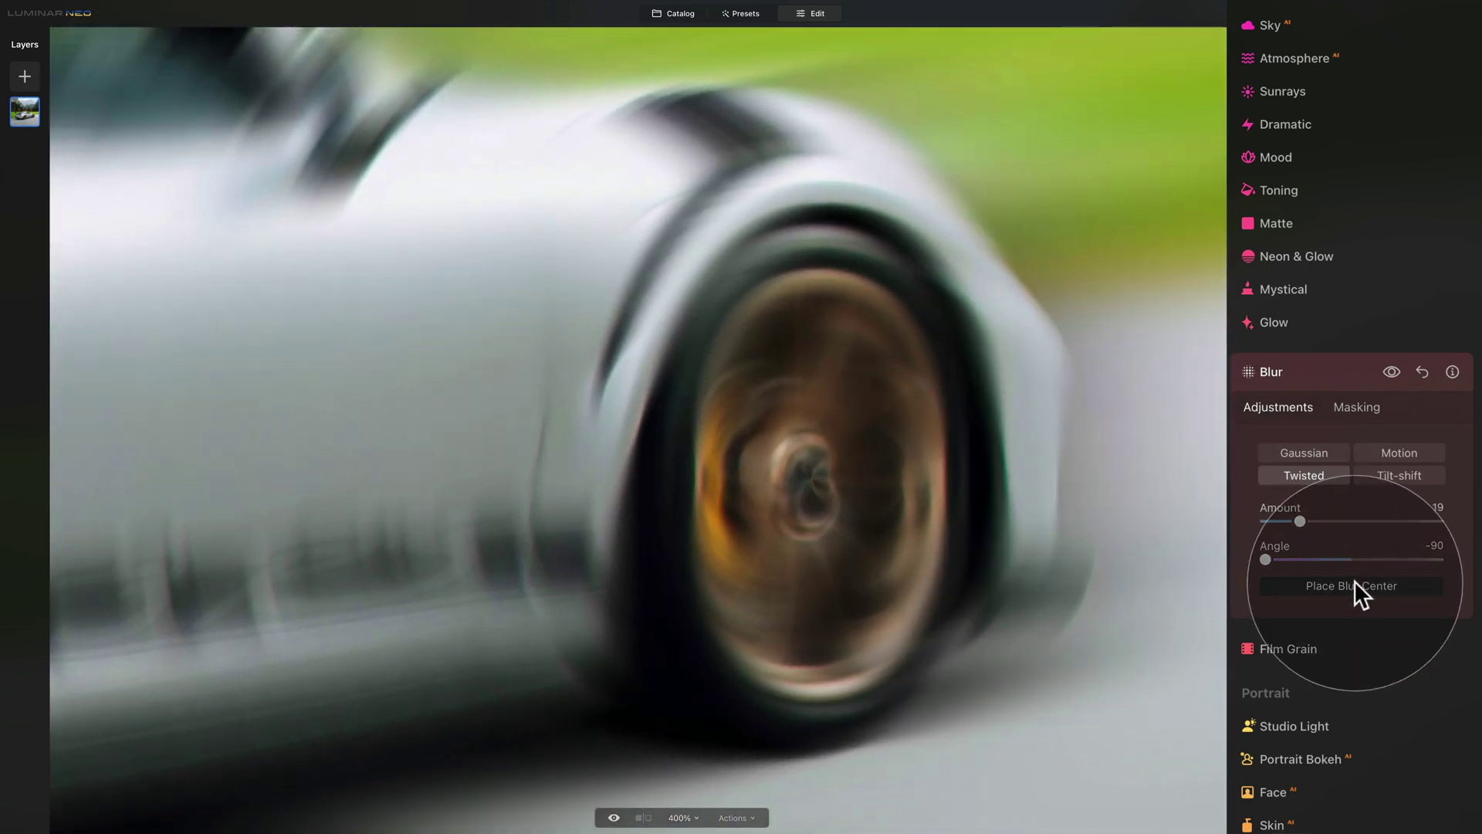
{"action": "left_click_drag", "start_coordinate": [864, 442], "coordinate": [760, 396]}
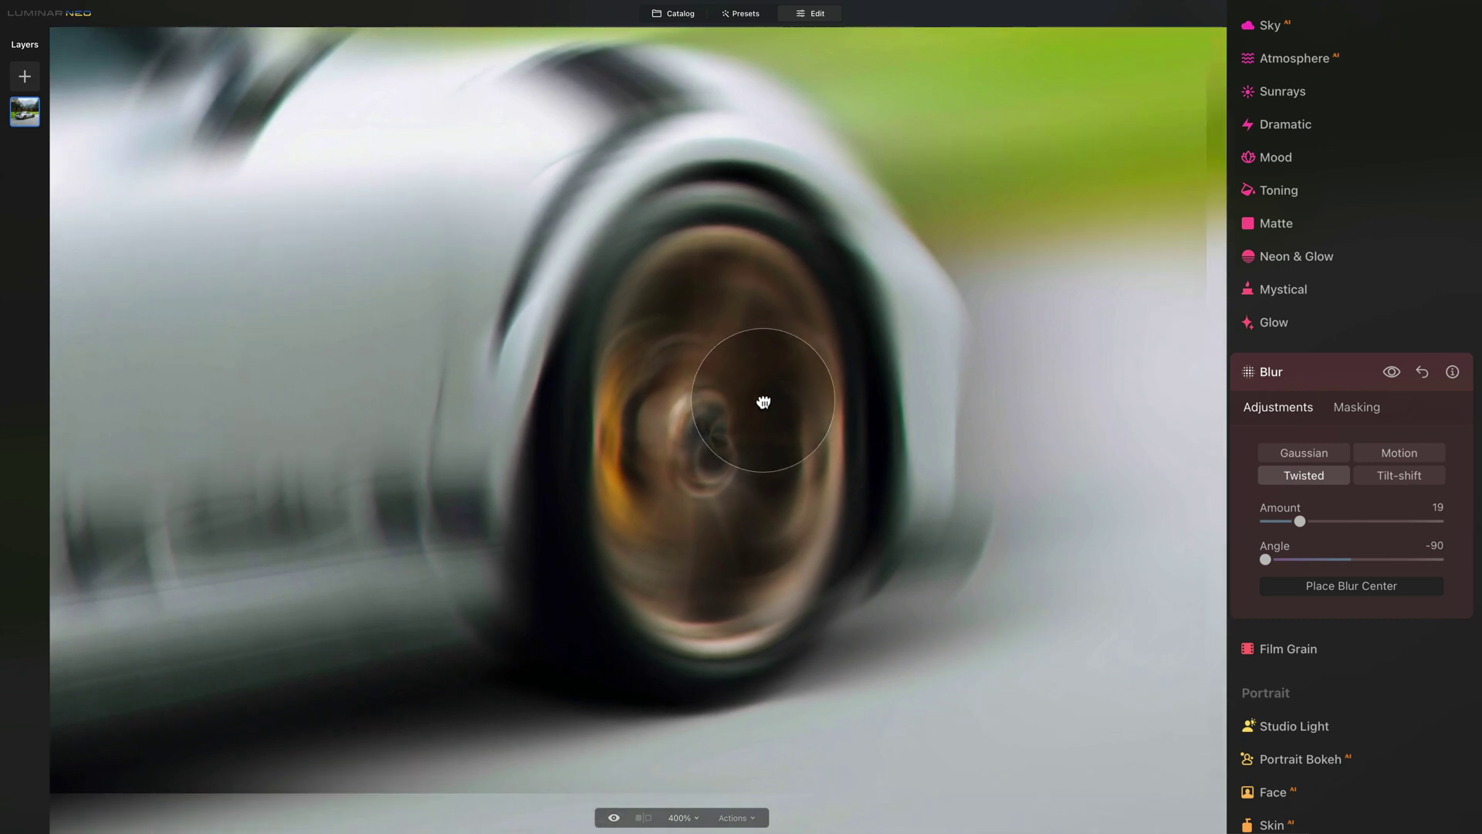
{"action": "left_click", "coordinate": [1367, 584]}
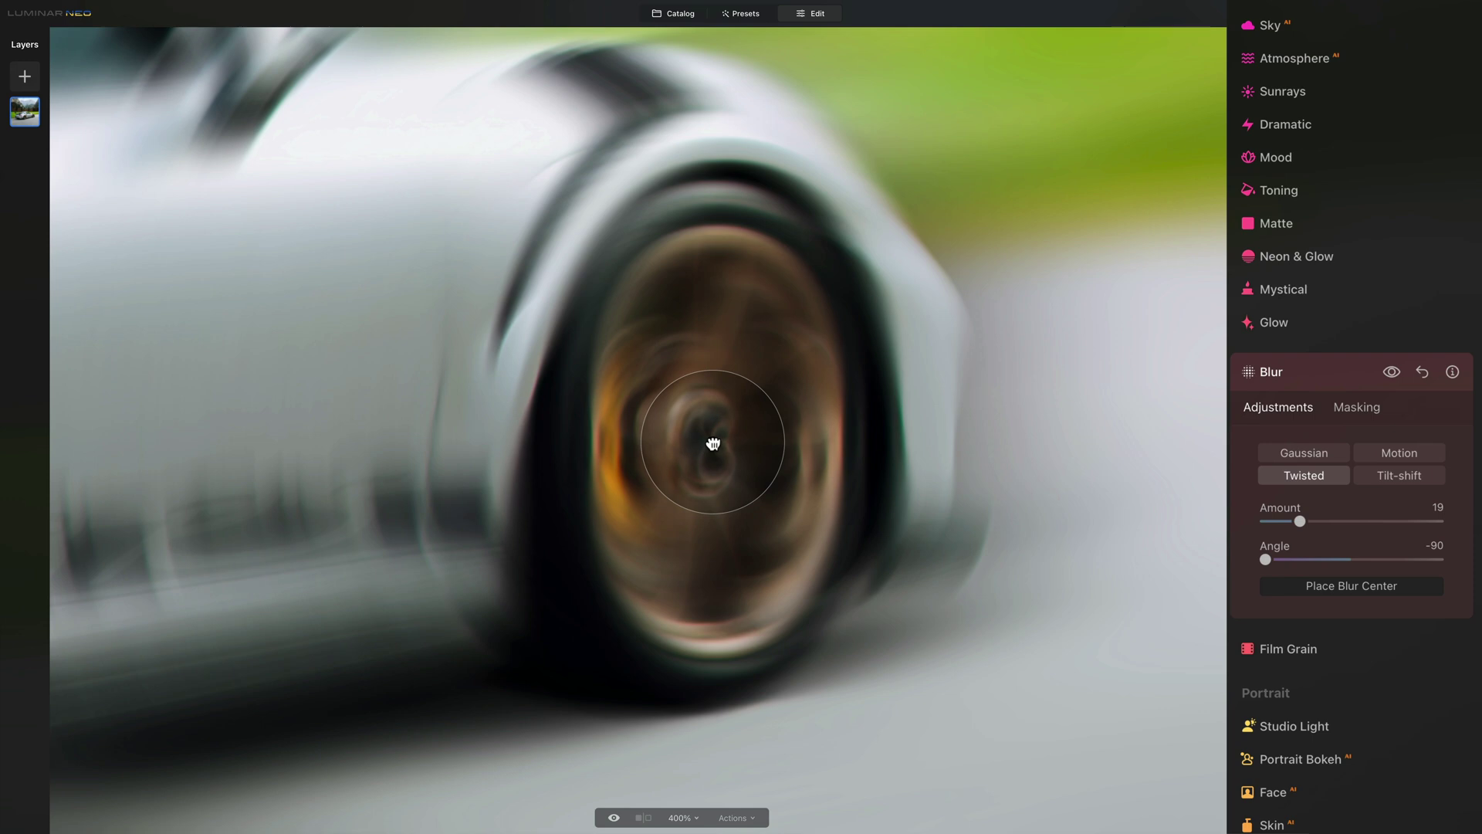
{"action": "left_click_drag", "start_coordinate": [711, 440], "coordinate": [715, 391]}
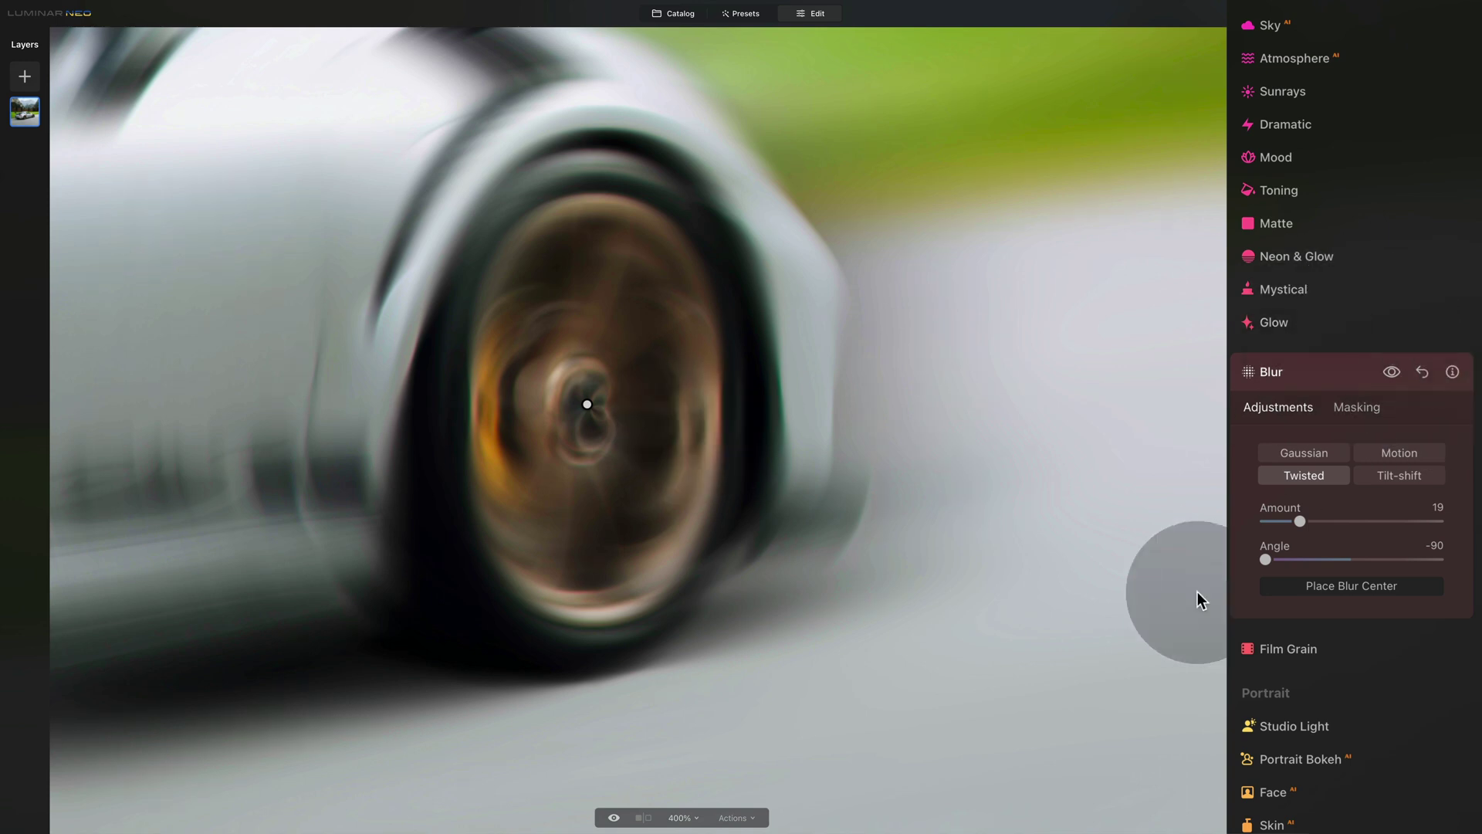
Choose the Blur mask Brush and set it to size 196 with softness 50.
{"action": "left_click", "coordinate": [1347, 409]}
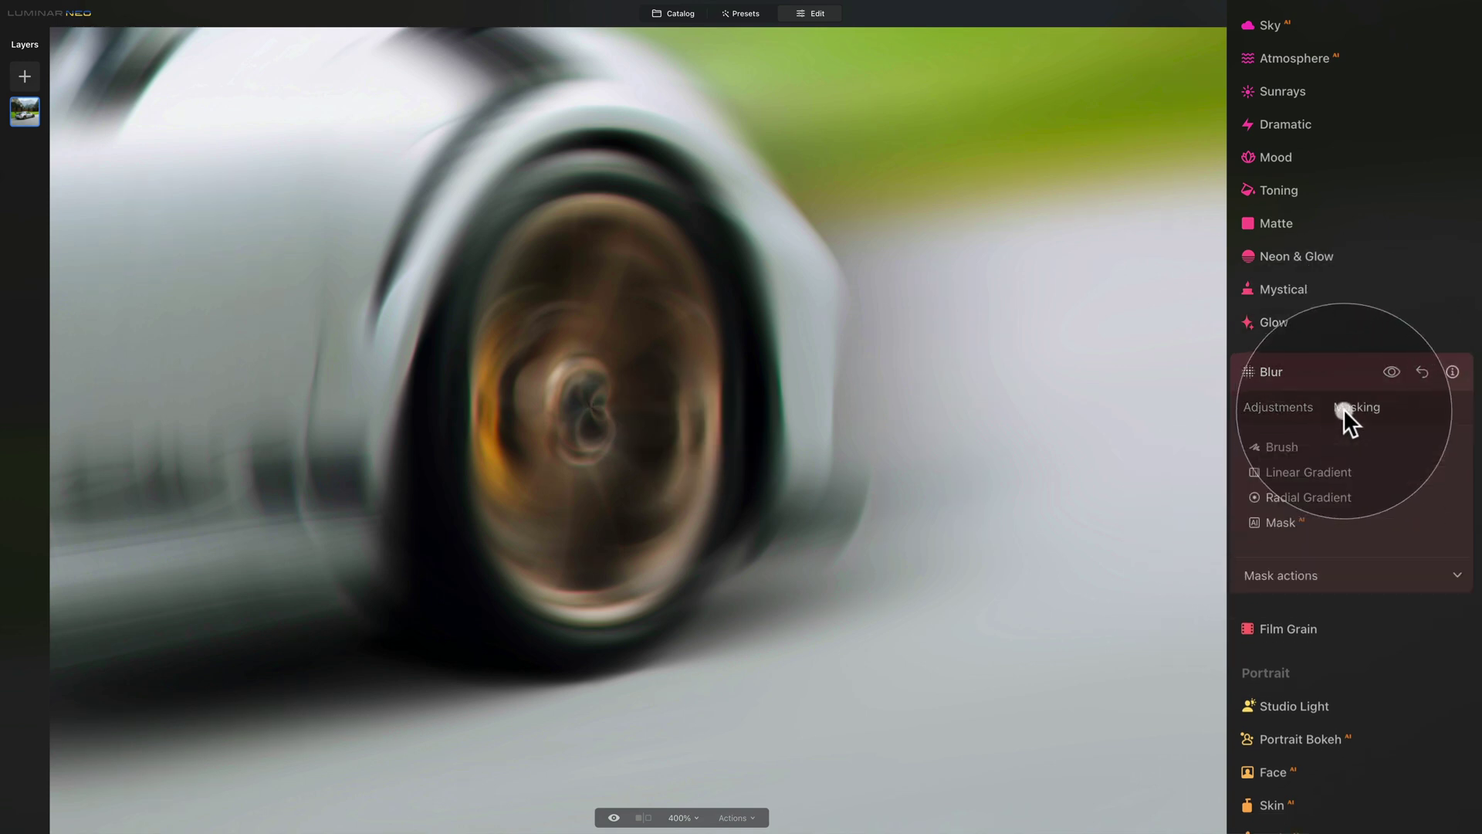
{"action": "left_click", "coordinate": [1285, 447]}
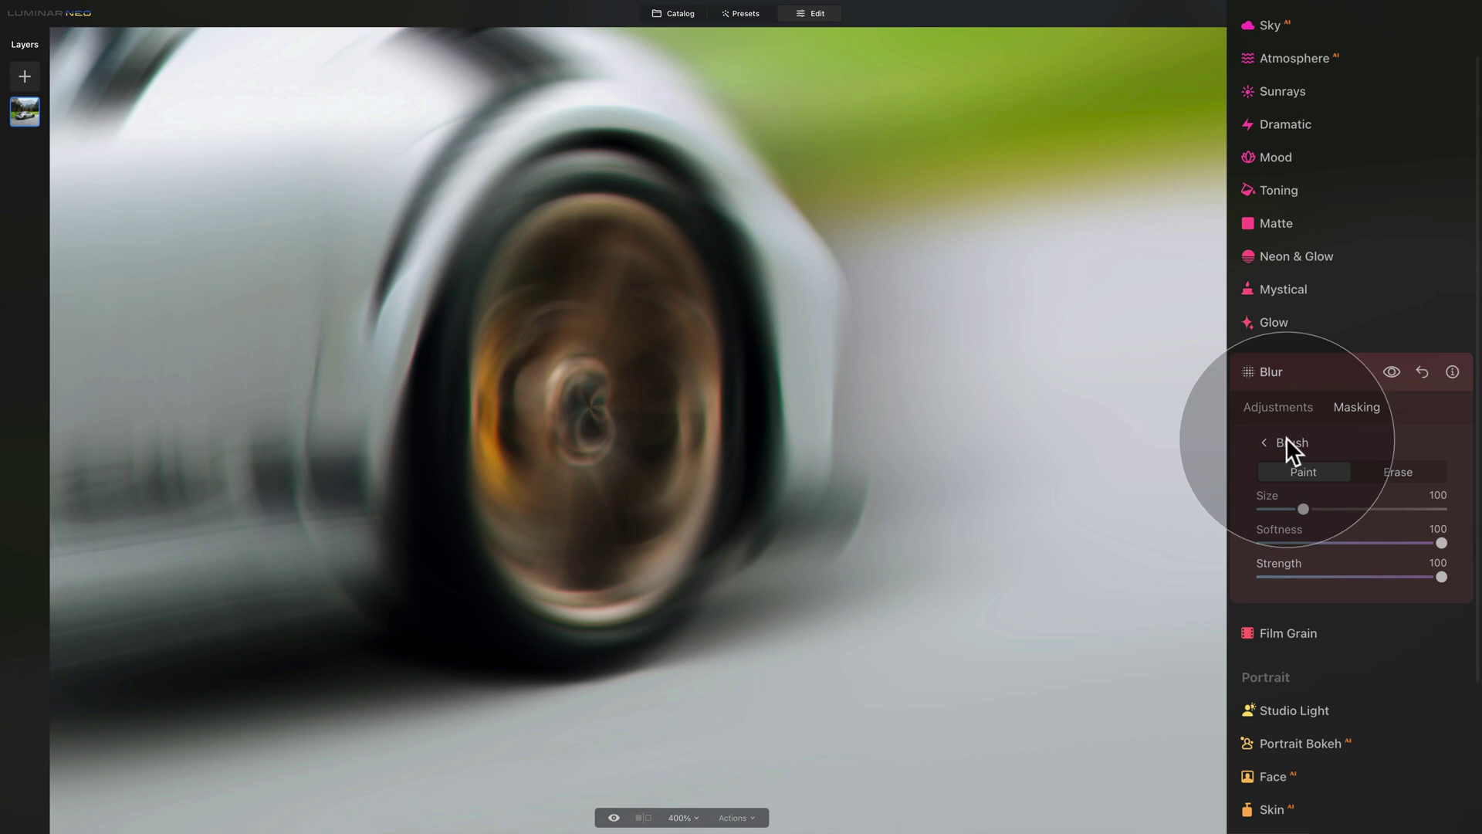
{"action": "left_click_drag", "start_coordinate": [1303, 509], "coordinate": [1325, 508]}
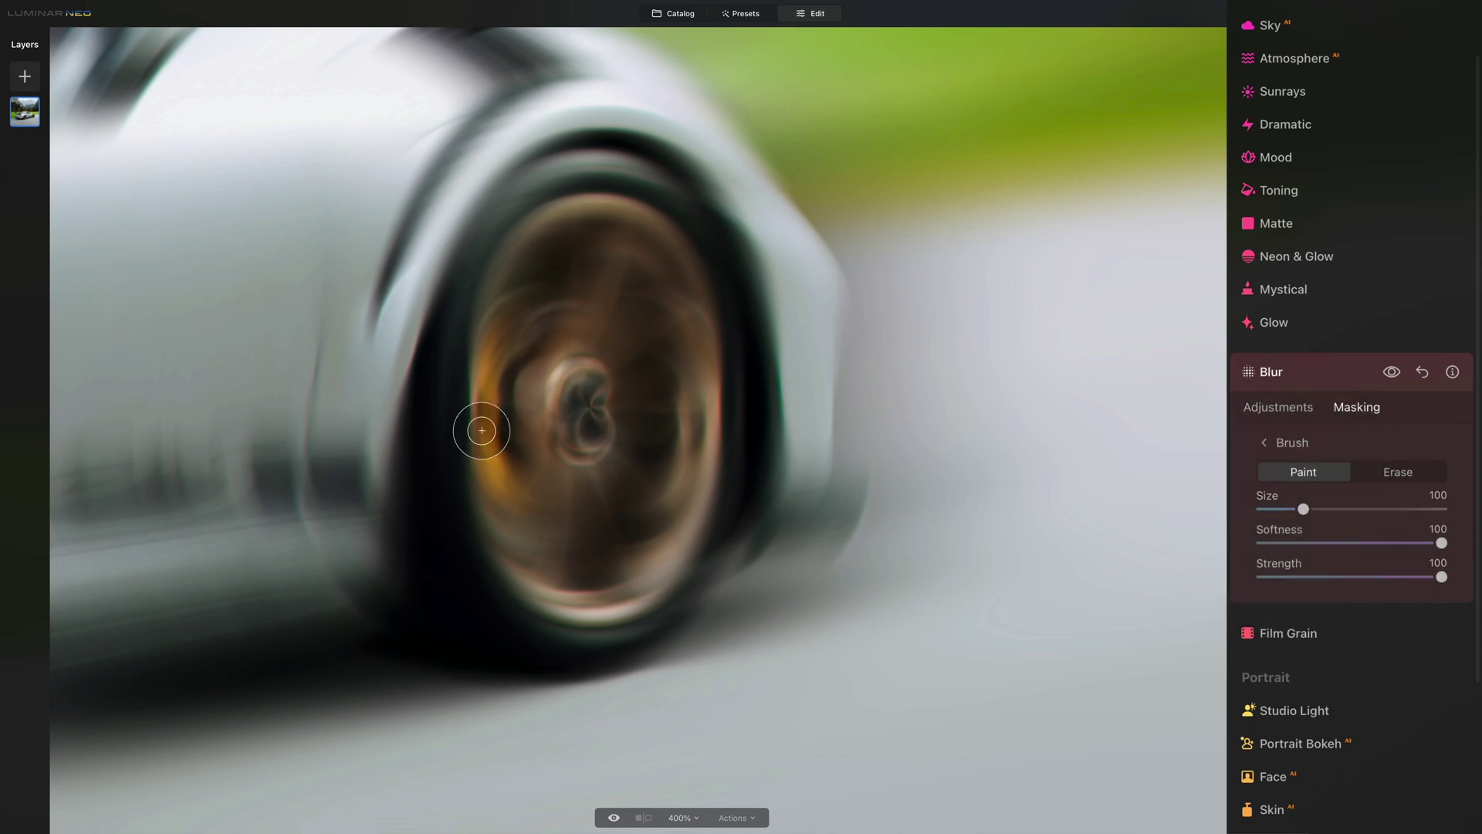
{"action": "key", "text": "bracketright"}
{"action": "key", "text": "bracketright"}
{"action": "key", "text": "bracketright"}
{"action": "key", "text": "bracketright"}
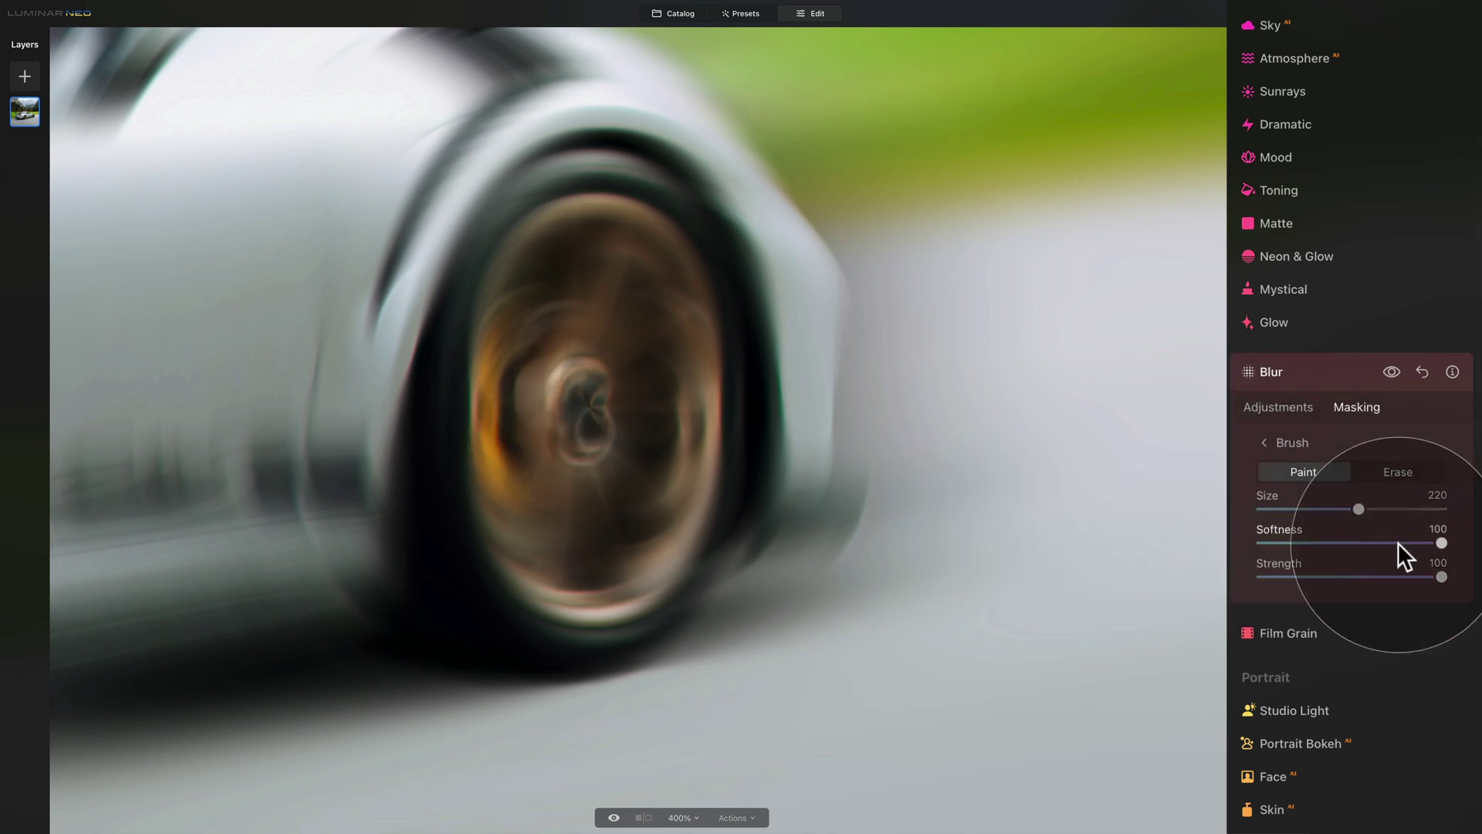
{"action": "left_click_drag", "start_coordinate": [1397, 542], "coordinate": [1352, 543]}
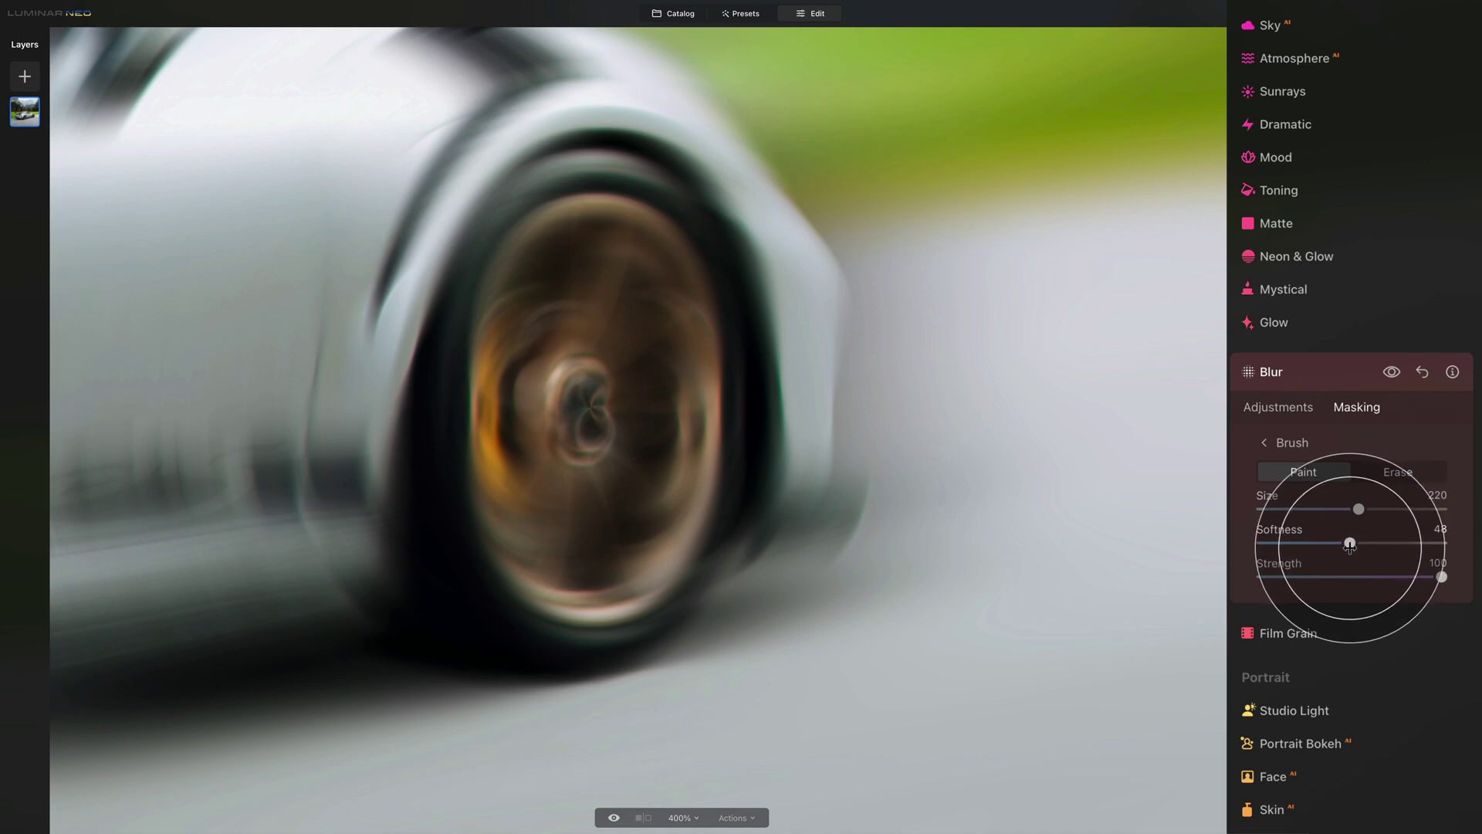
{"action": "key", "text": "bracketleft"}
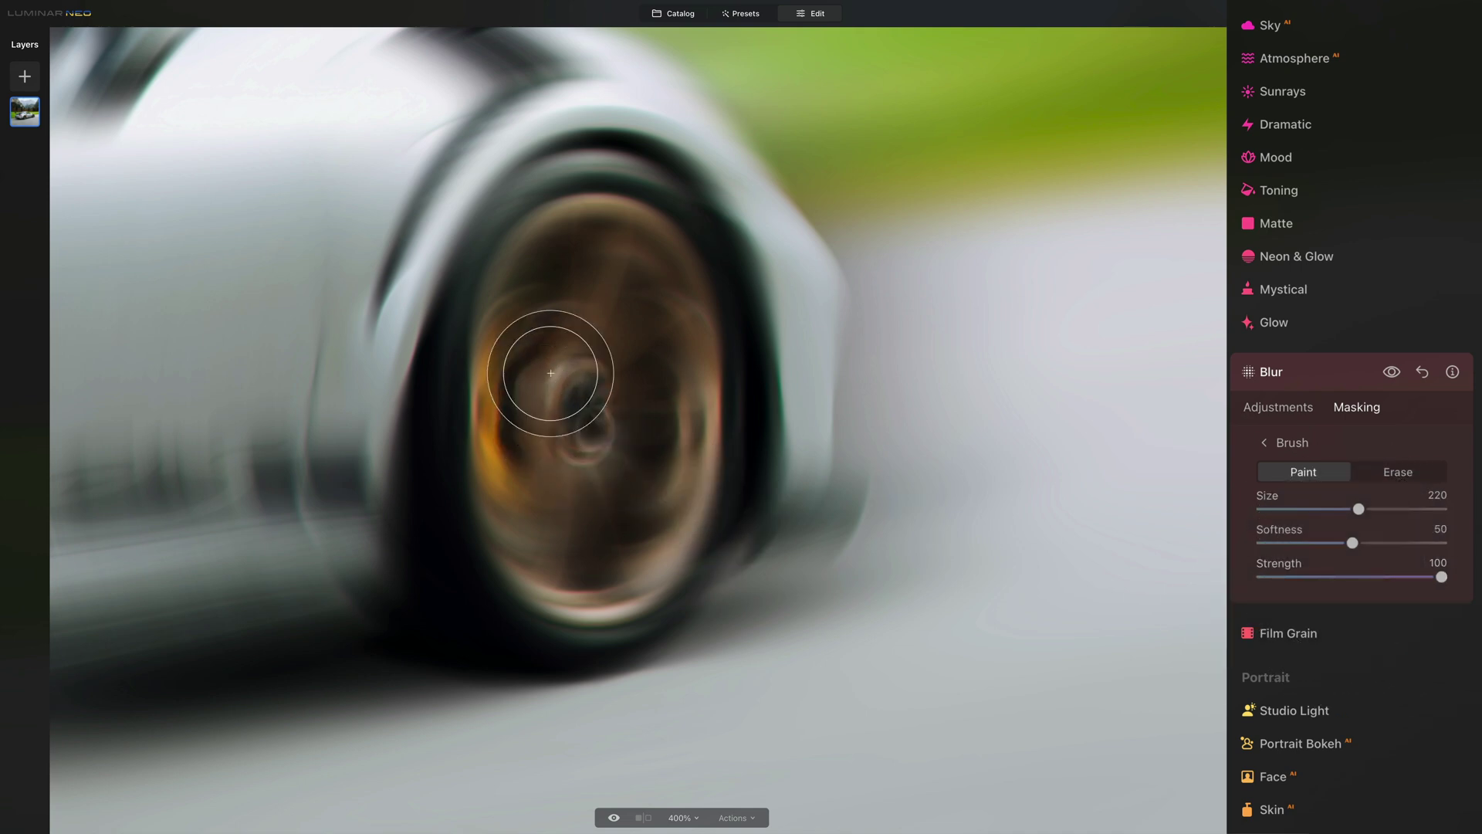
Paint the twisted blur over the whole front wheel.
{"action": "mouse_move", "coordinate": [586, 218]}
{"action": "left_mouse_down"}
{"action": "mouse_move", "coordinate": [579, 324]}
{"action": "mouse_move", "coordinate": [579, 206]}
{"action": "mouse_move", "coordinate": [534, 254]}
{"action": "mouse_move", "coordinate": [507, 324]}
{"action": "mouse_move", "coordinate": [489, 498]}
{"action": "left_mouse_up"}
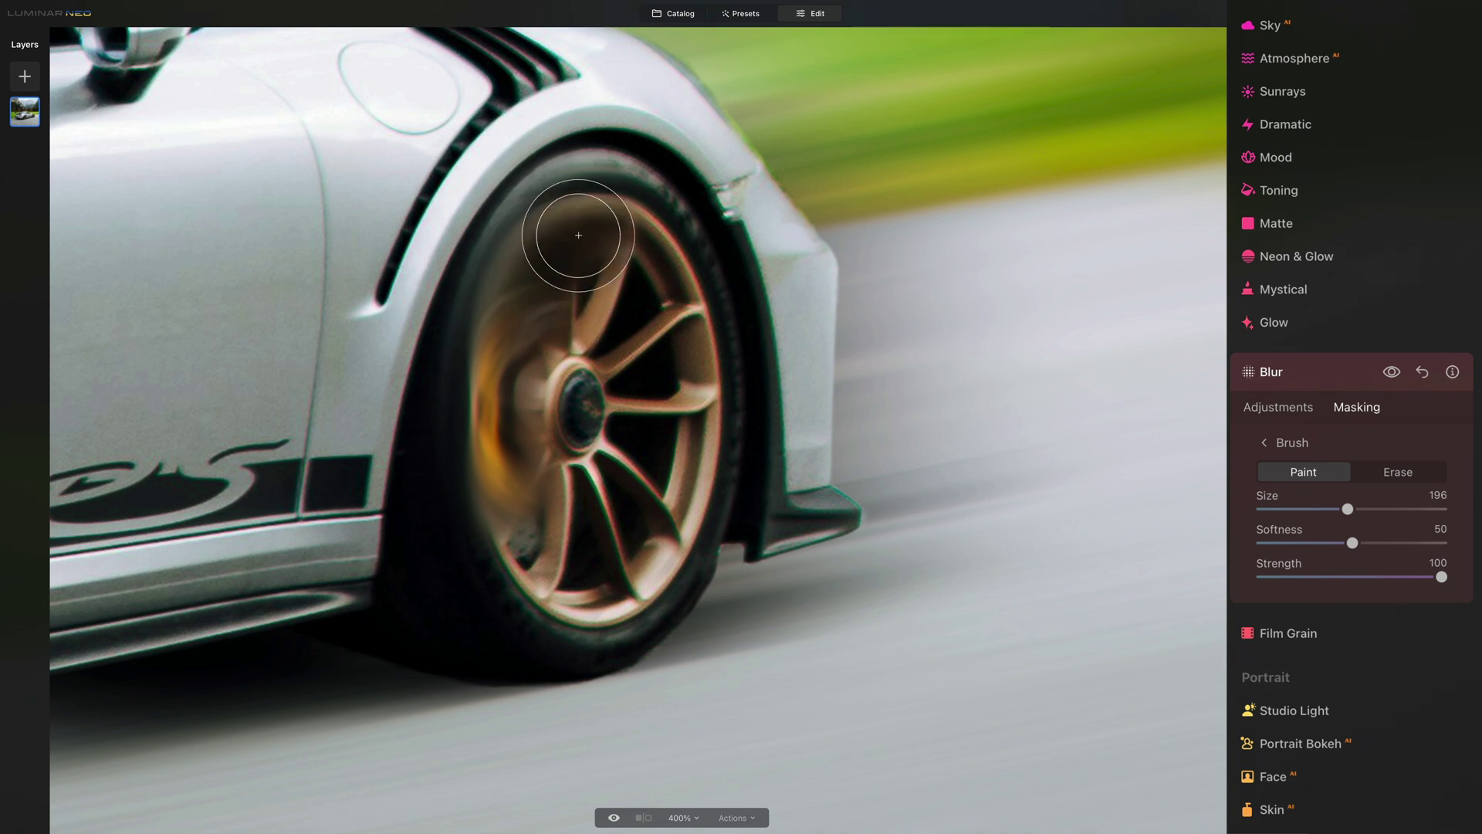
{"action": "mouse_move", "coordinate": [577, 224]}
{"action": "left_mouse_down"}
{"action": "mouse_move", "coordinate": [572, 199]}
{"action": "mouse_move", "coordinate": [580, 235]}
{"action": "left_mouse_up"}
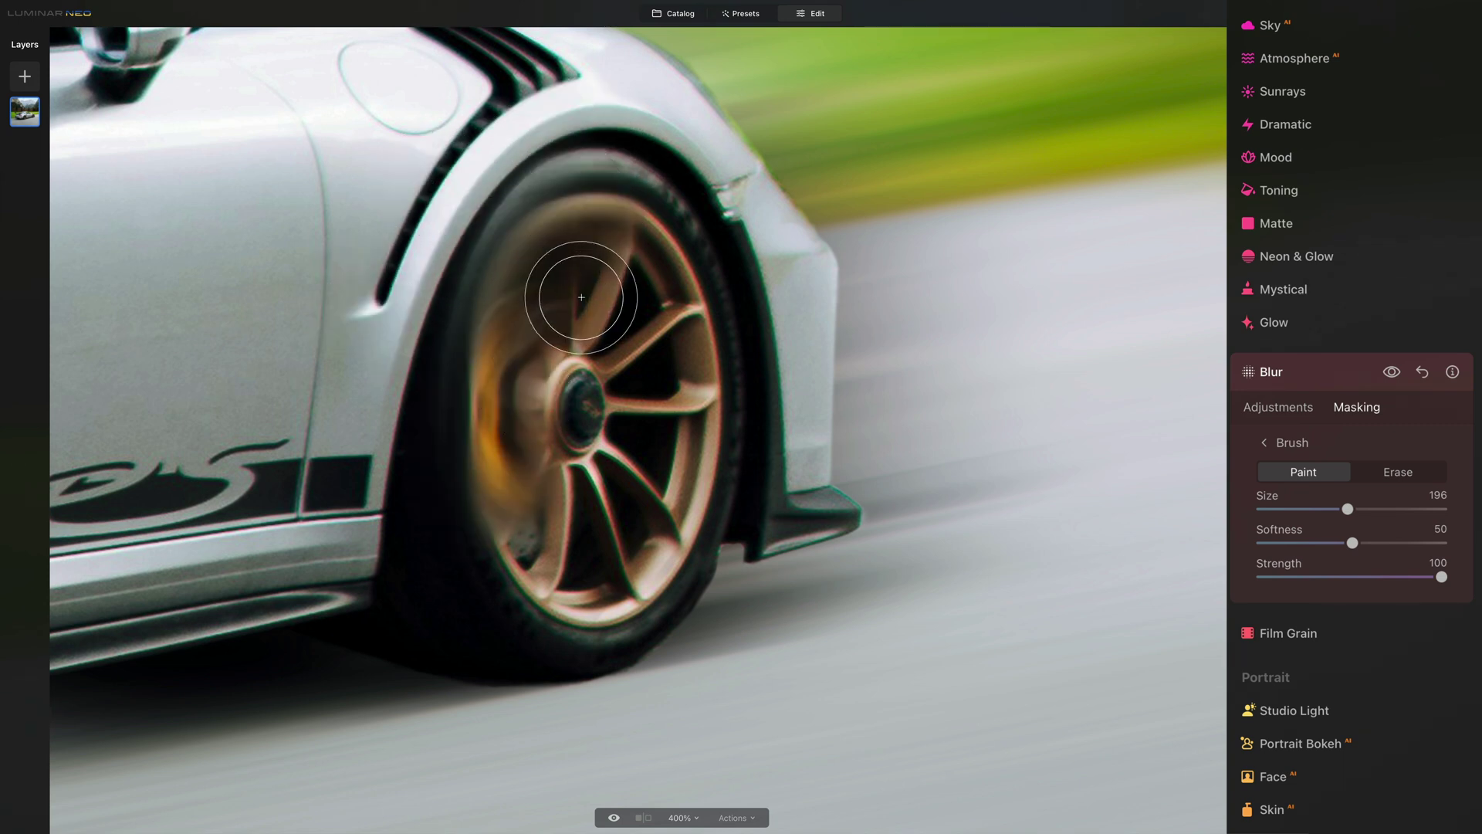
{"action": "left_click_drag", "start_coordinate": [568, 192], "coordinate": [519, 181]}
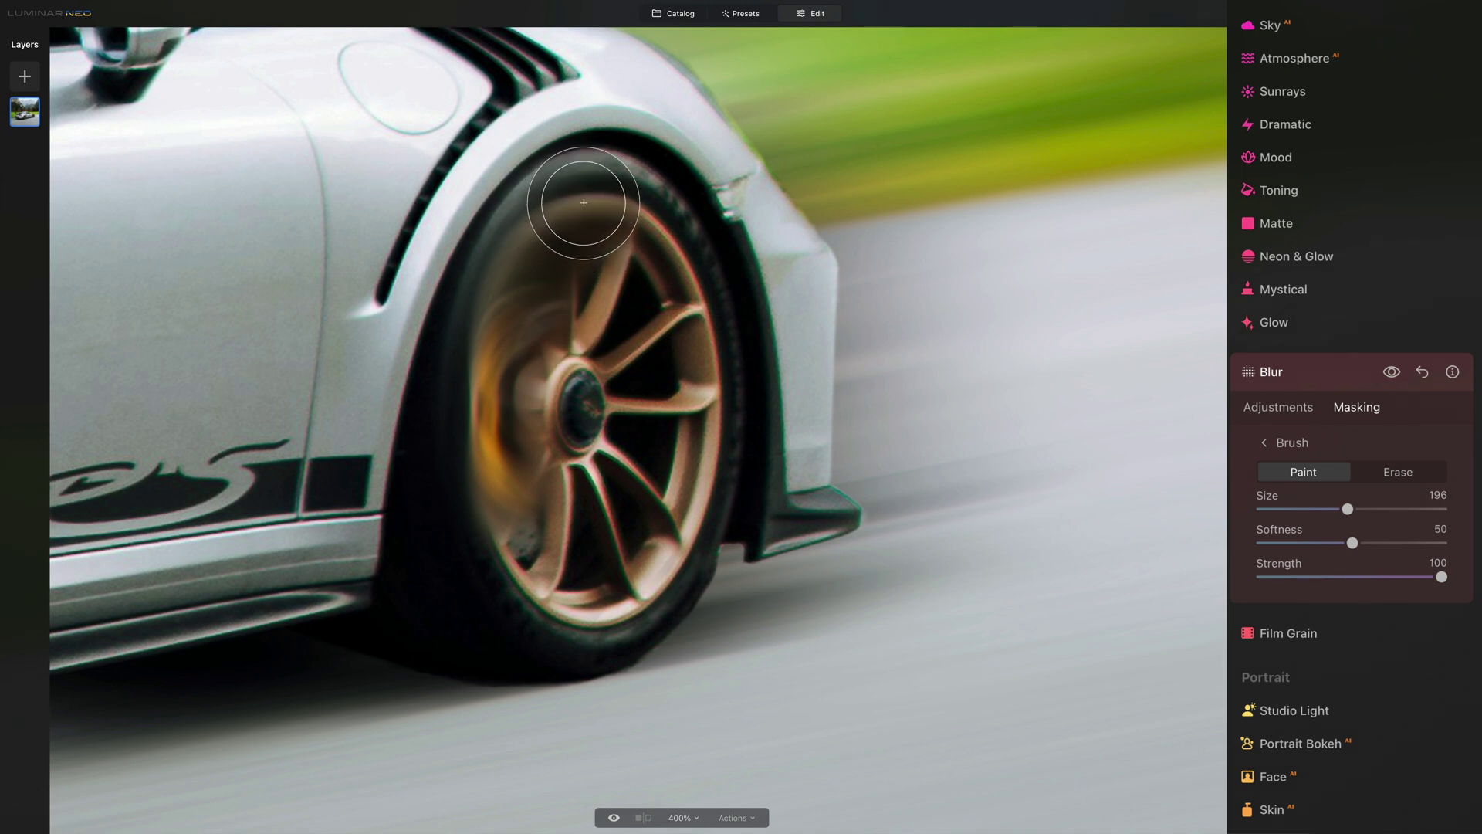
{"action": "mouse_move", "coordinate": [579, 205]}
{"action": "left_mouse_down"}
{"action": "mouse_move", "coordinate": [615, 195]}
{"action": "mouse_move", "coordinate": [648, 209]}
{"action": "mouse_move", "coordinate": [697, 352]}
{"action": "mouse_move", "coordinate": [644, 570]}
{"action": "left_mouse_up"}
{"action": "mouse_move", "coordinate": [628, 303]}
{"action": "left_mouse_down"}
{"action": "mouse_move", "coordinate": [563, 331]}
{"action": "mouse_move", "coordinate": [610, 471]}
{"action": "left_mouse_up"}
{"action": "scroll", "coordinate": [636, 331], "scroll_direction": "down", "scroll_amount": 3}
{"action": "mouse_move", "coordinate": [713, 301]}
{"action": "left_mouse_down"}
{"action": "mouse_move", "coordinate": [705, 340]}
{"action": "mouse_move", "coordinate": [489, 400]}
{"action": "mouse_move", "coordinate": [575, 317]}
{"action": "mouse_move", "coordinate": [493, 493]}
{"action": "left_mouse_up"}
{"action": "scroll", "coordinate": [658, 347], "scroll_direction": "up", "scroll_amount": 3}
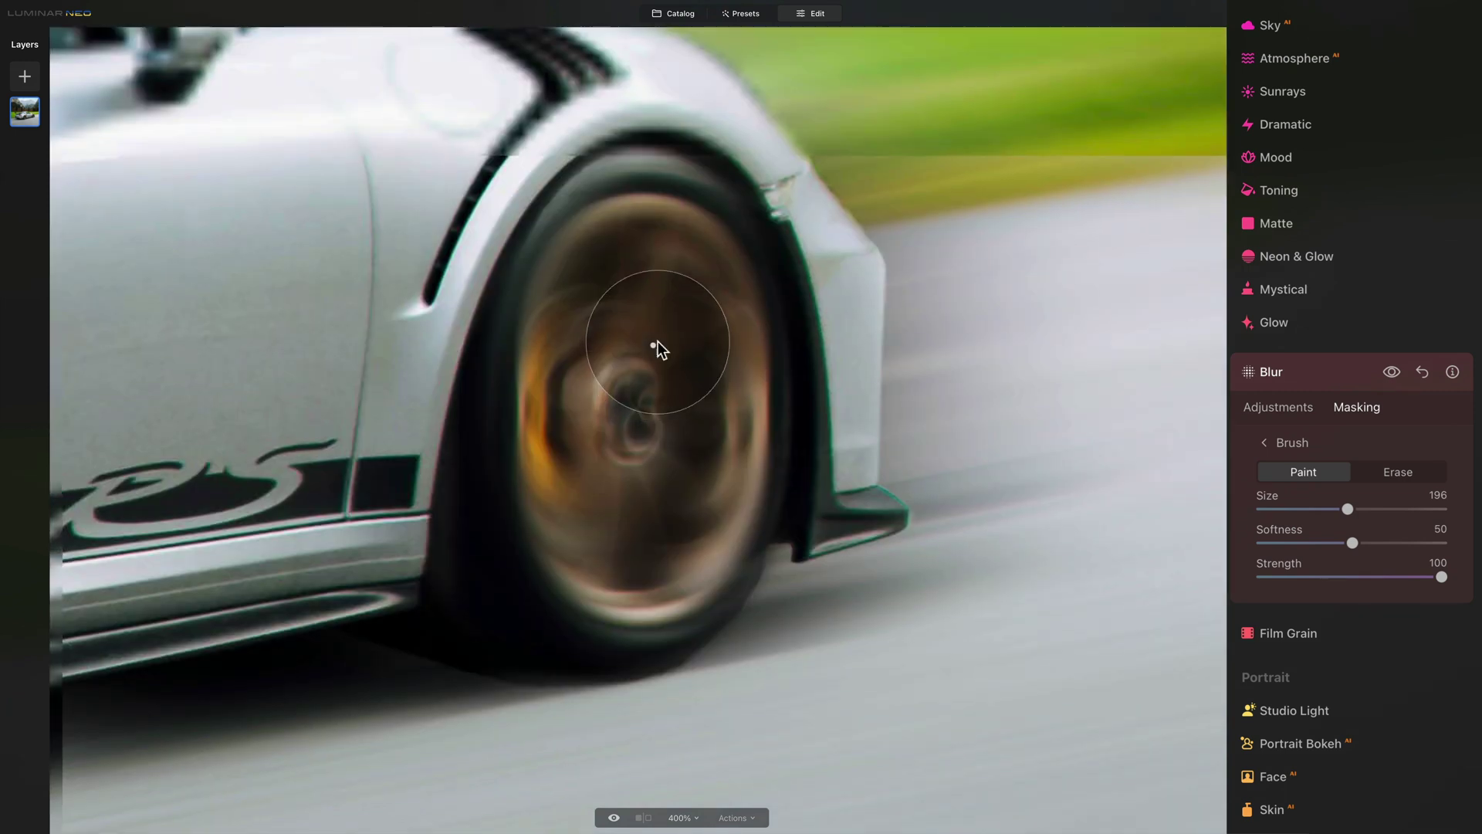
Fill the last wheel gaps, then erase blur from the hub with a size 52 Erase brush.
{"action": "mouse_move", "coordinate": [658, 347]}
{"action": "left_mouse_down"}
{"action": "mouse_move", "coordinate": [579, 247]}
{"action": "mouse_move", "coordinate": [720, 501]}
{"action": "left_mouse_up"}
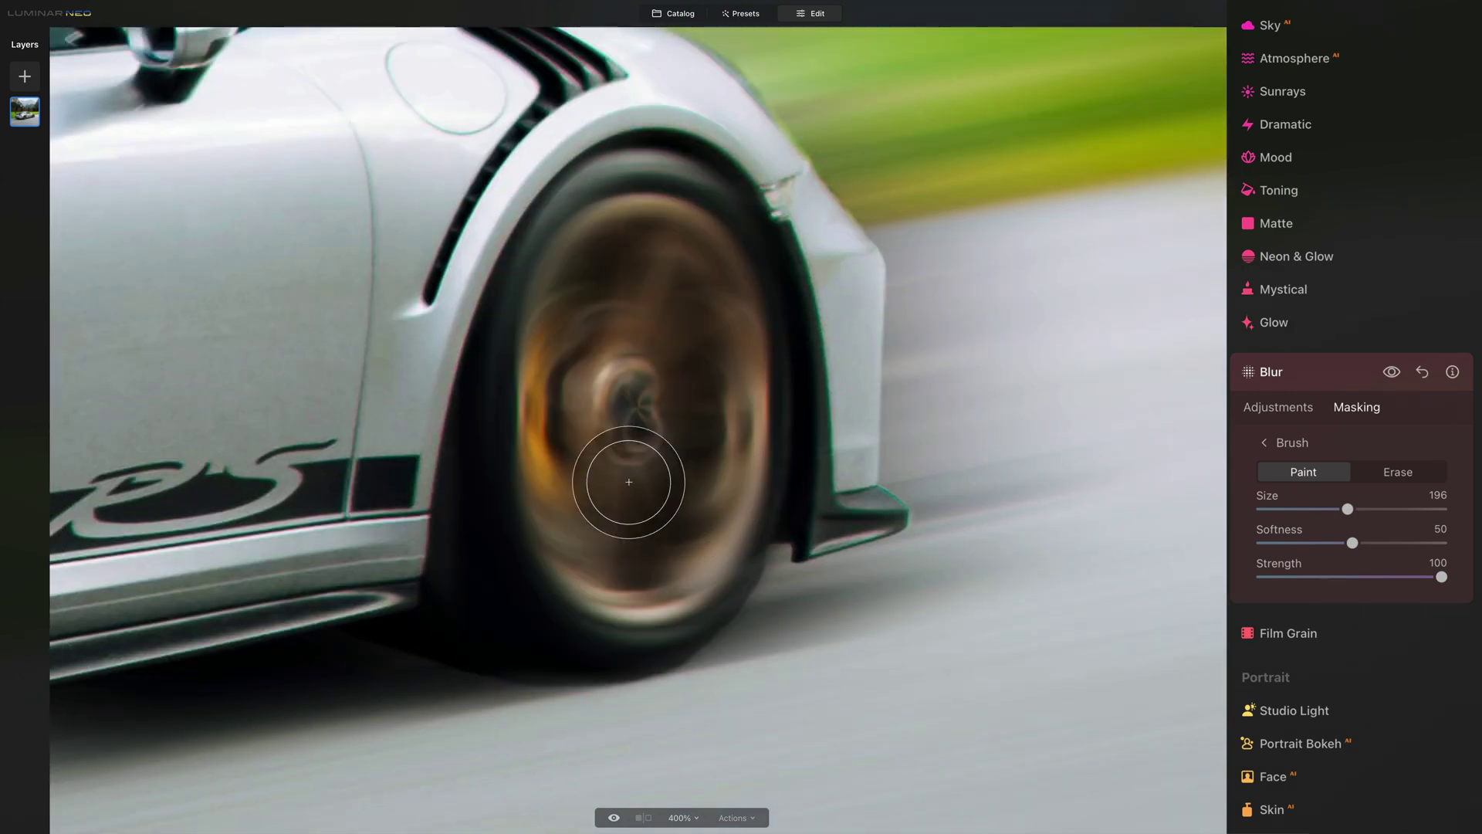
{"action": "key", "text": "alt"}
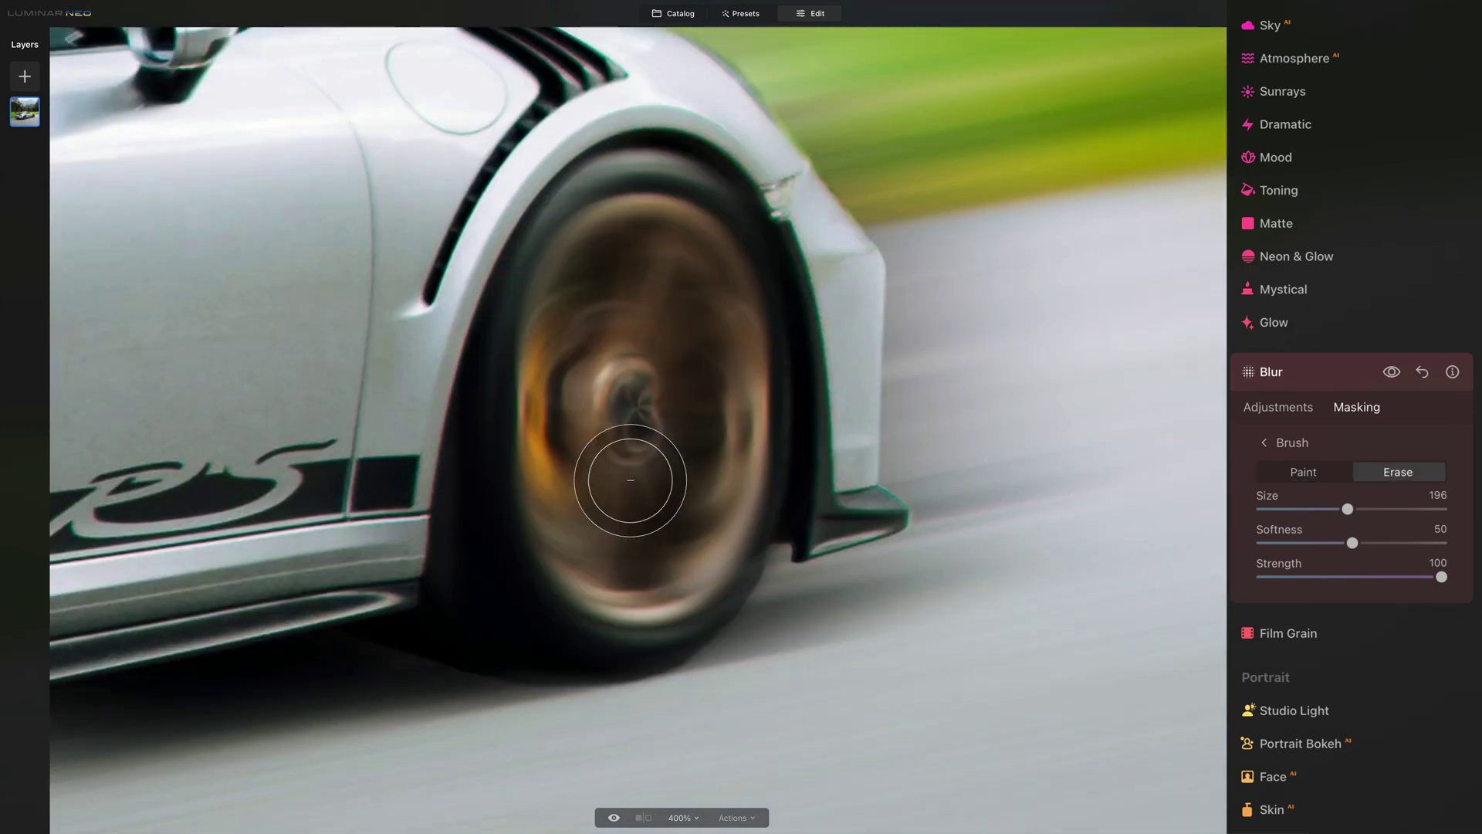
{"action": "key", "text": "bracketleft"}
{"action": "key", "text": "bracketleft"}
{"action": "key", "text": "bracketleft"}
{"action": "key", "text": "bracketleft"}
{"action": "key", "text": "bracketleft"}
{"action": "key", "text": "bracketleft"}
{"action": "key", "text": "bracketleft"}
{"action": "key", "text": "bracketleft"}
{"action": "key", "text": "bracketleft"}
{"action": "key", "text": "bracketleft"}
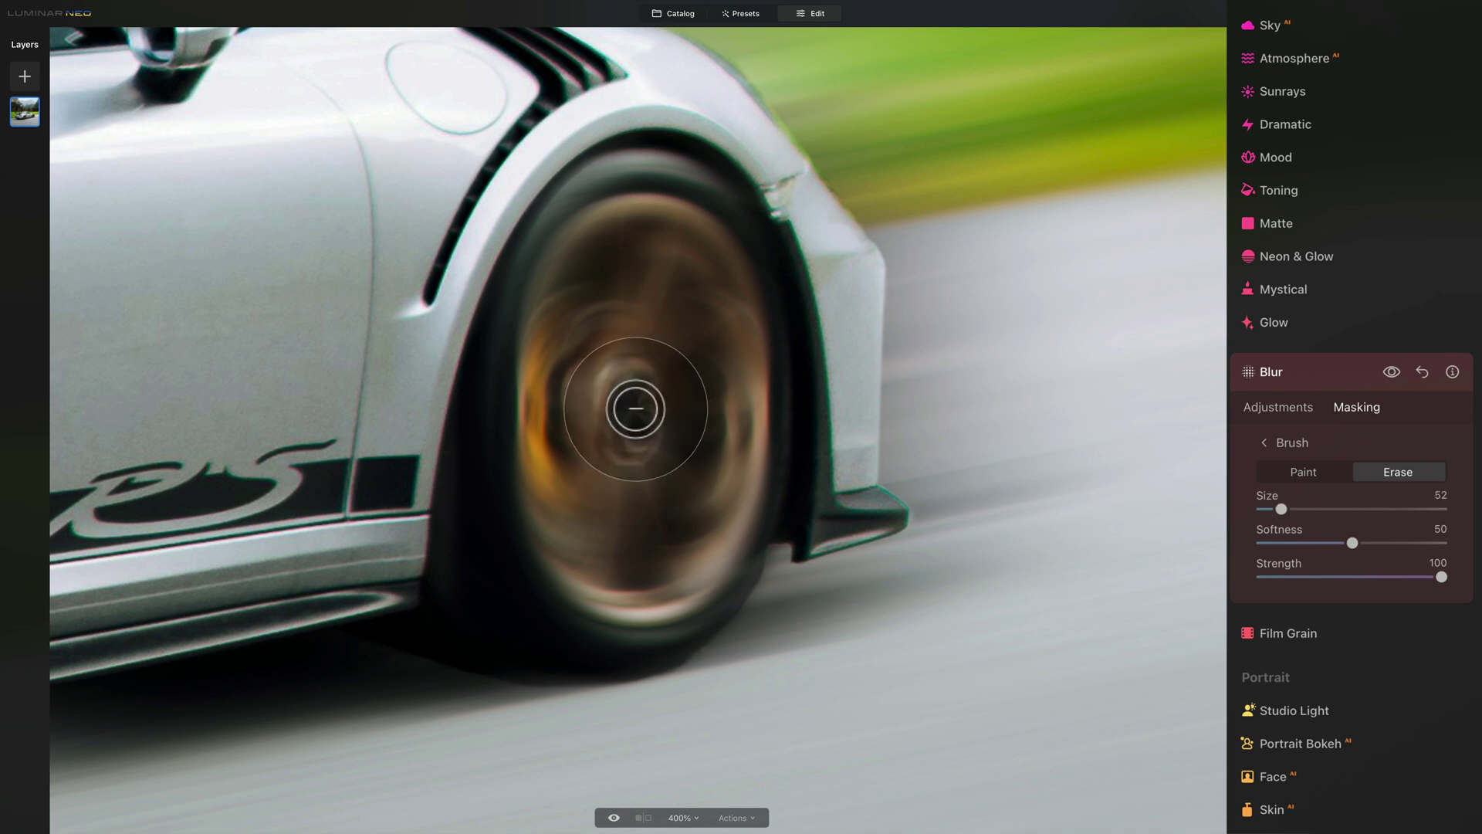
{"action": "mouse_move", "coordinate": [602, 394]}
{"action": "left_mouse_down"}
{"action": "mouse_move", "coordinate": [635, 425]}
{"action": "mouse_move", "coordinate": [628, 410]}
{"action": "mouse_move", "coordinate": [662, 420]}
{"action": "mouse_move", "coordinate": [665, 397]}
{"action": "mouse_move", "coordinate": [652, 449]}
{"action": "mouse_move", "coordinate": [628, 463]}
{"action": "mouse_move", "coordinate": [640, 460]}
{"action": "left_mouse_up"}
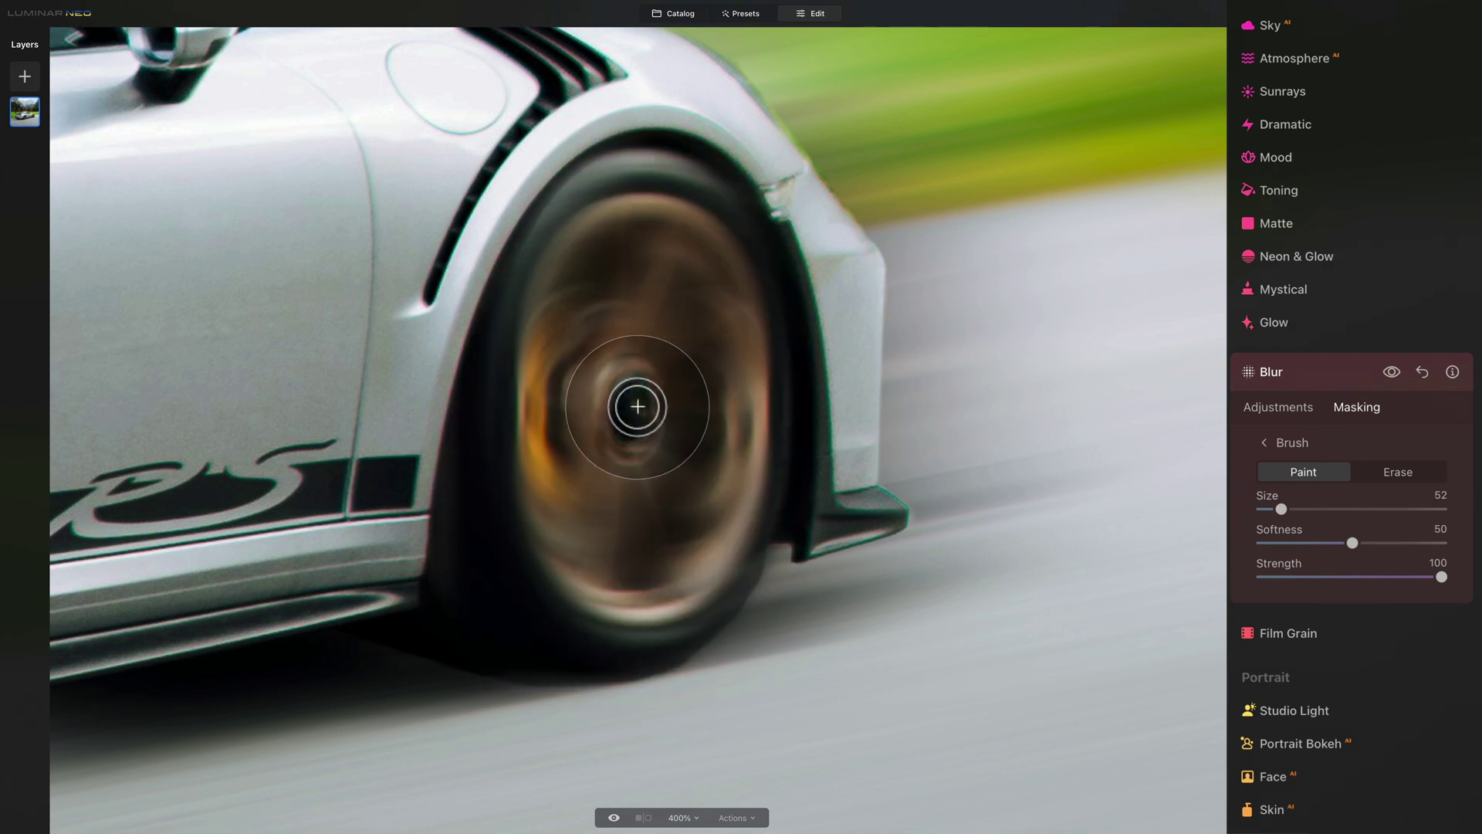
{"action": "mouse_move", "coordinate": [636, 396]}
{"action": "left_mouse_down"}
{"action": "mouse_move", "coordinate": [614, 459]}
{"action": "mouse_move", "coordinate": [615, 447]}
{"action": "mouse_move", "coordinate": [681, 462]}
{"action": "left_mouse_up"}
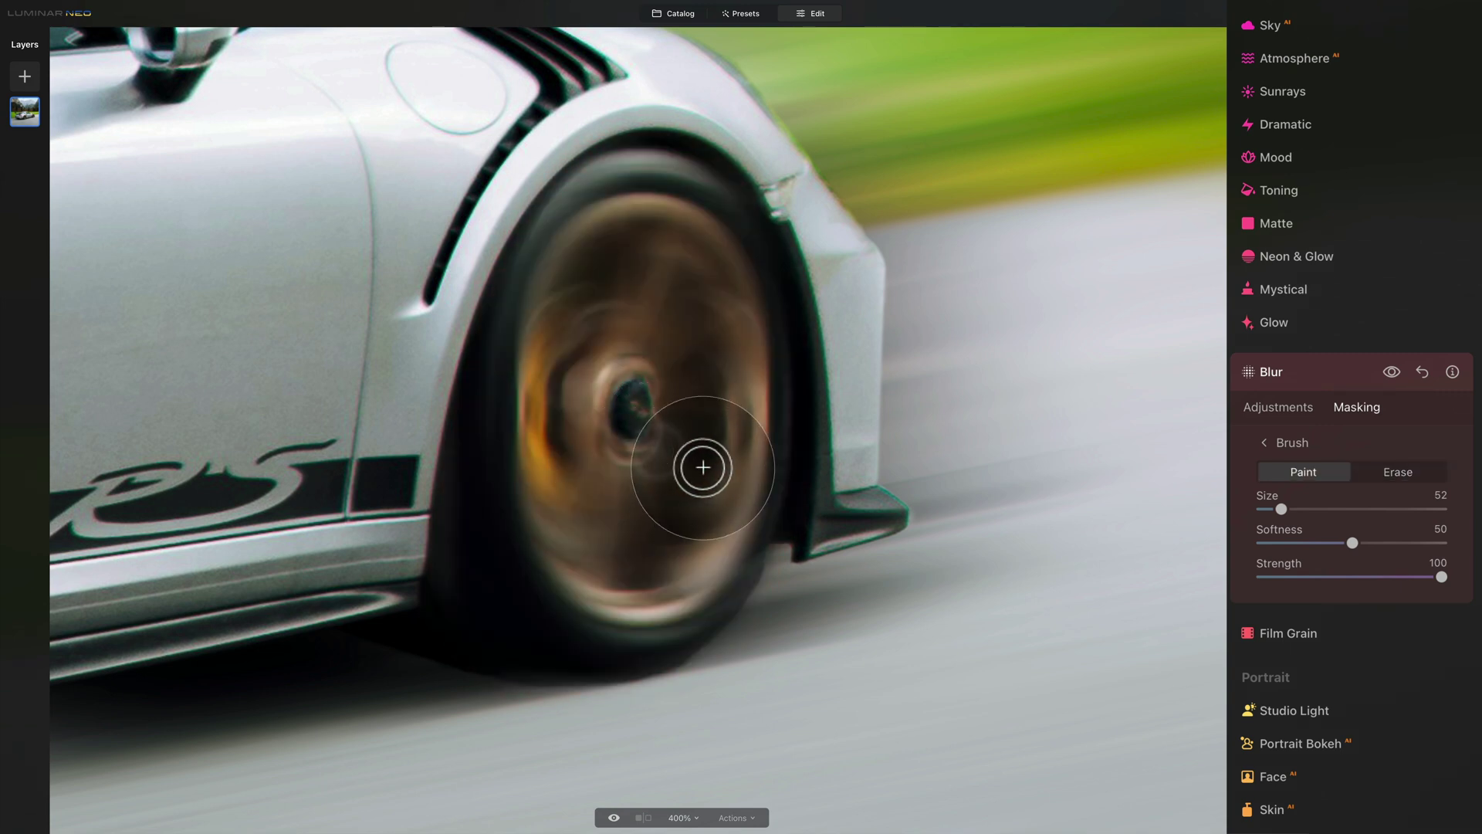
{"action": "key", "text": "alt"}
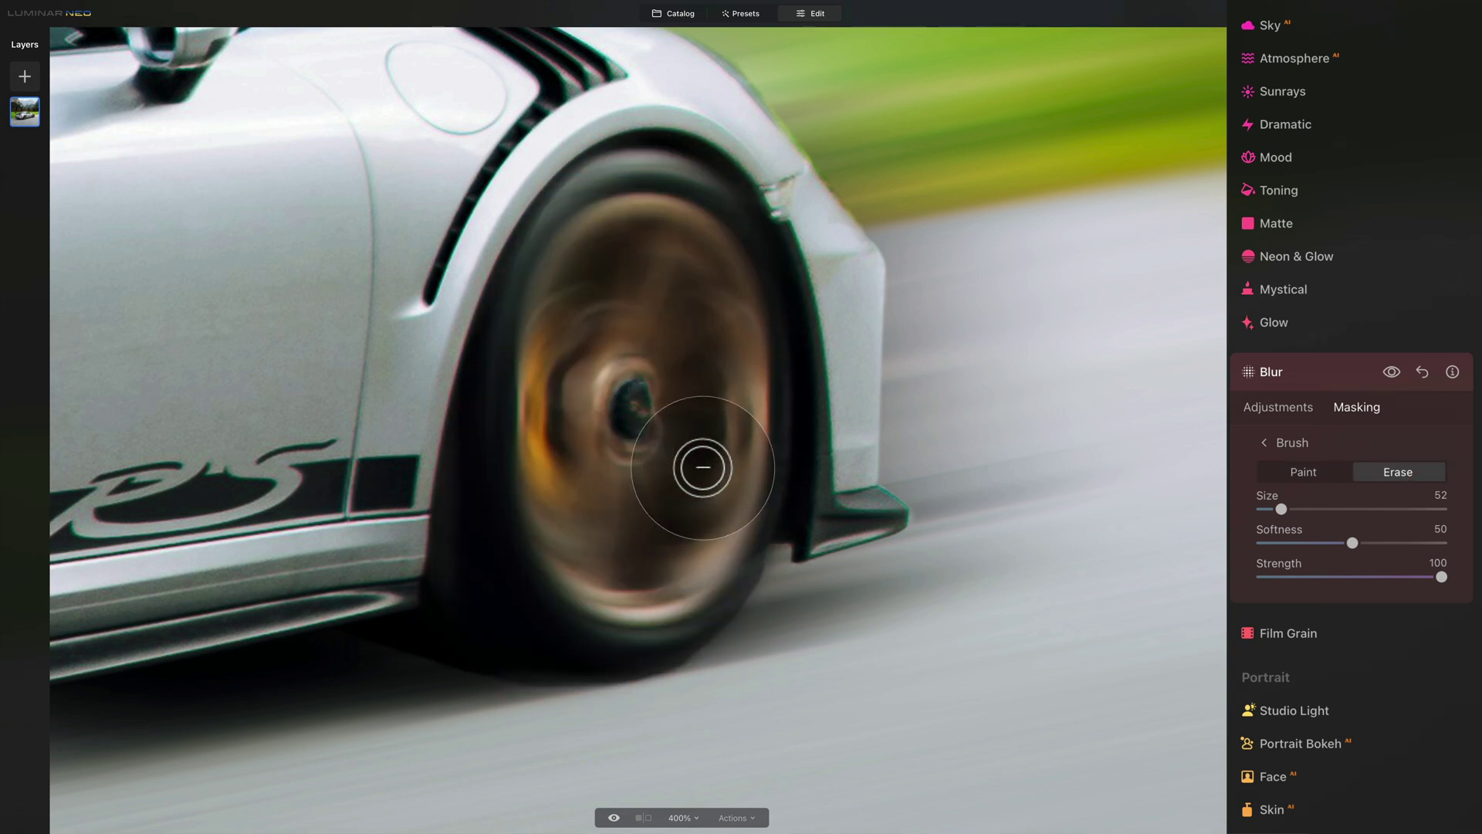
{"action": "key", "text": "ctrl+0"}
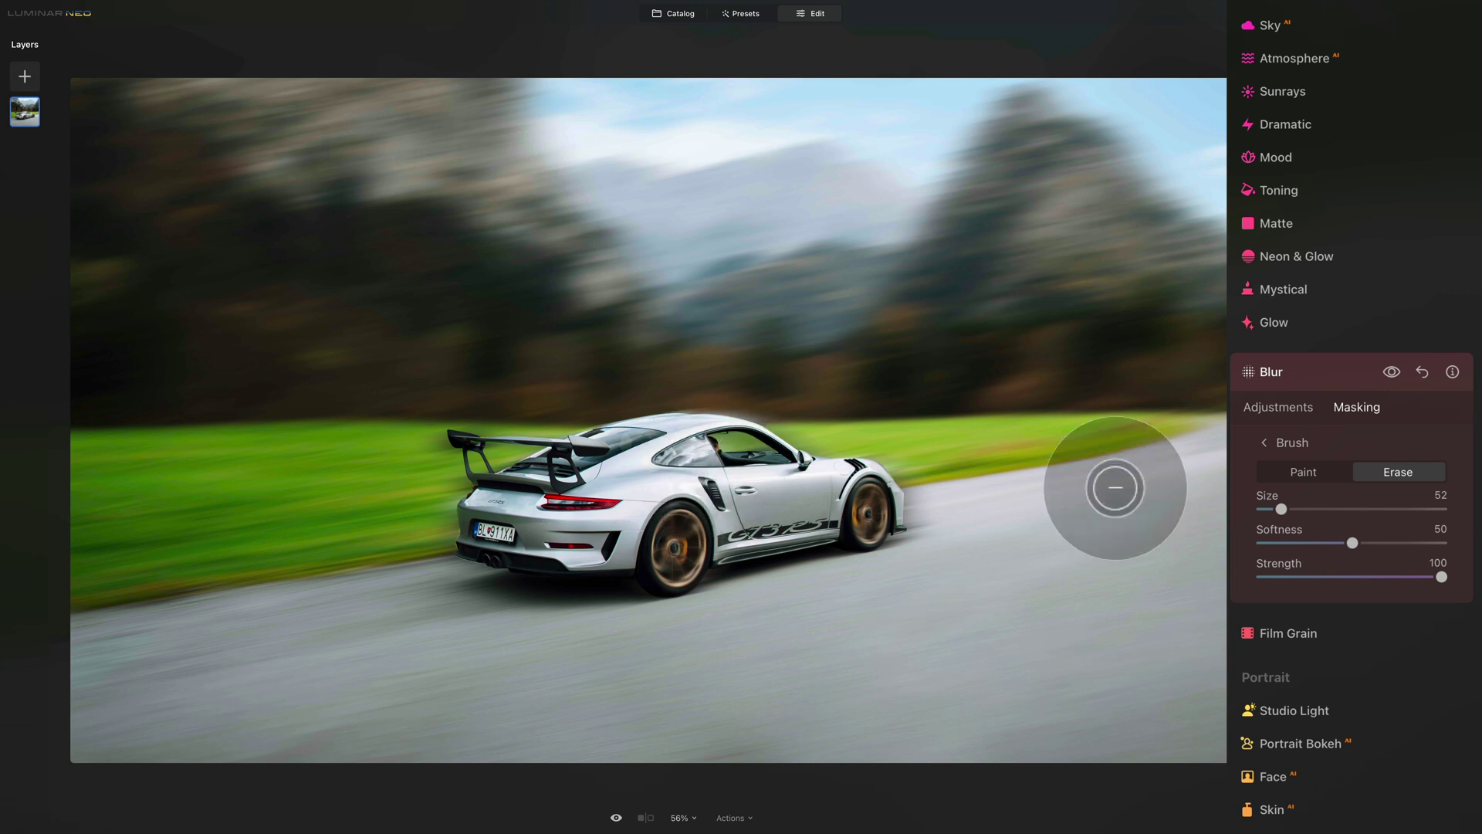
Collapse the Blur tool and toggle before/after to compare with the original.
{"action": "left_click", "coordinate": [1298, 368]}
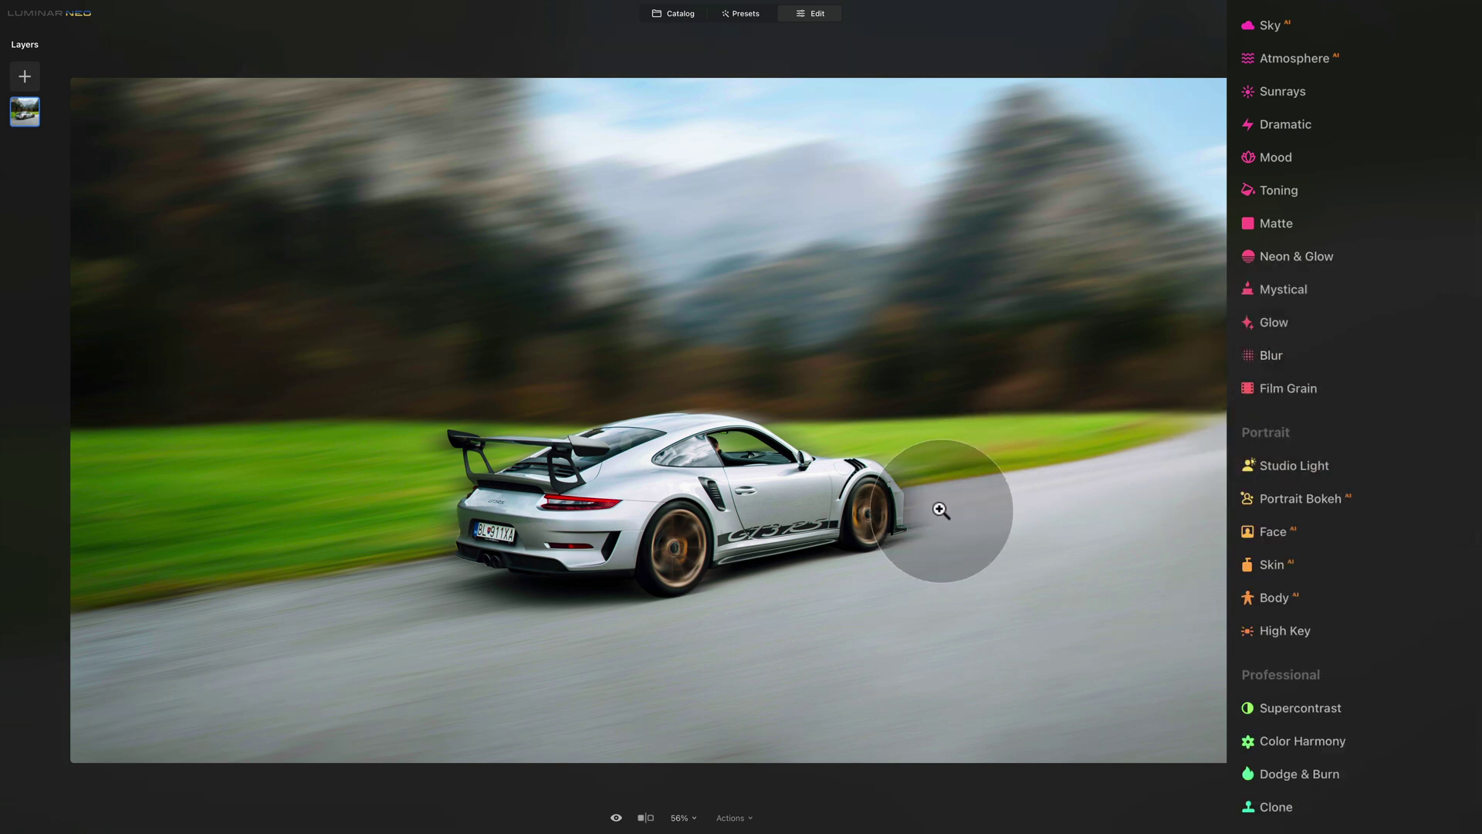
{"action": "left_click", "coordinate": [616, 818]}
{"action": "left_click", "coordinate": [616, 818]}
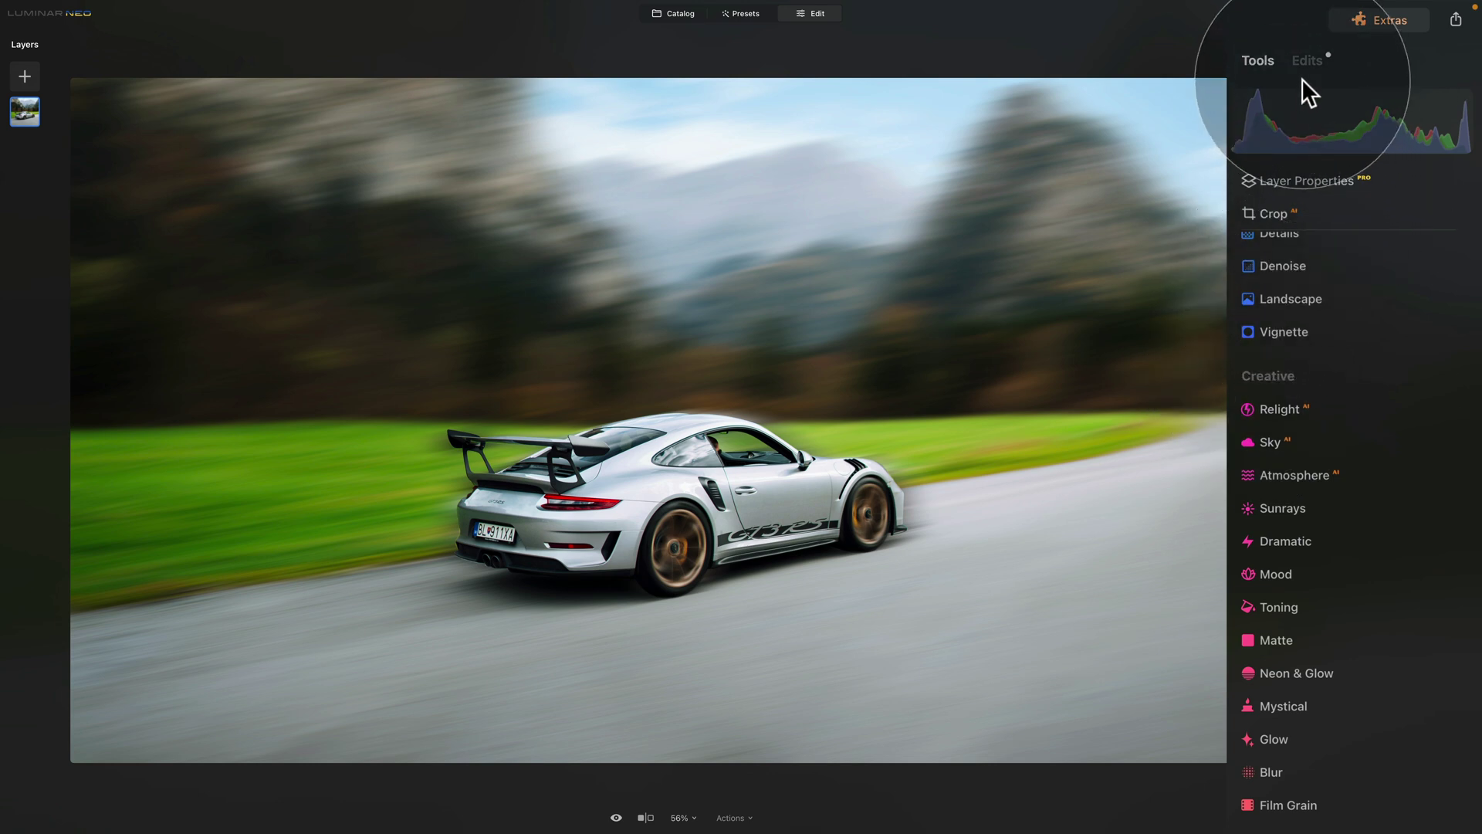
{"action": "left_click", "coordinate": [1308, 62]}
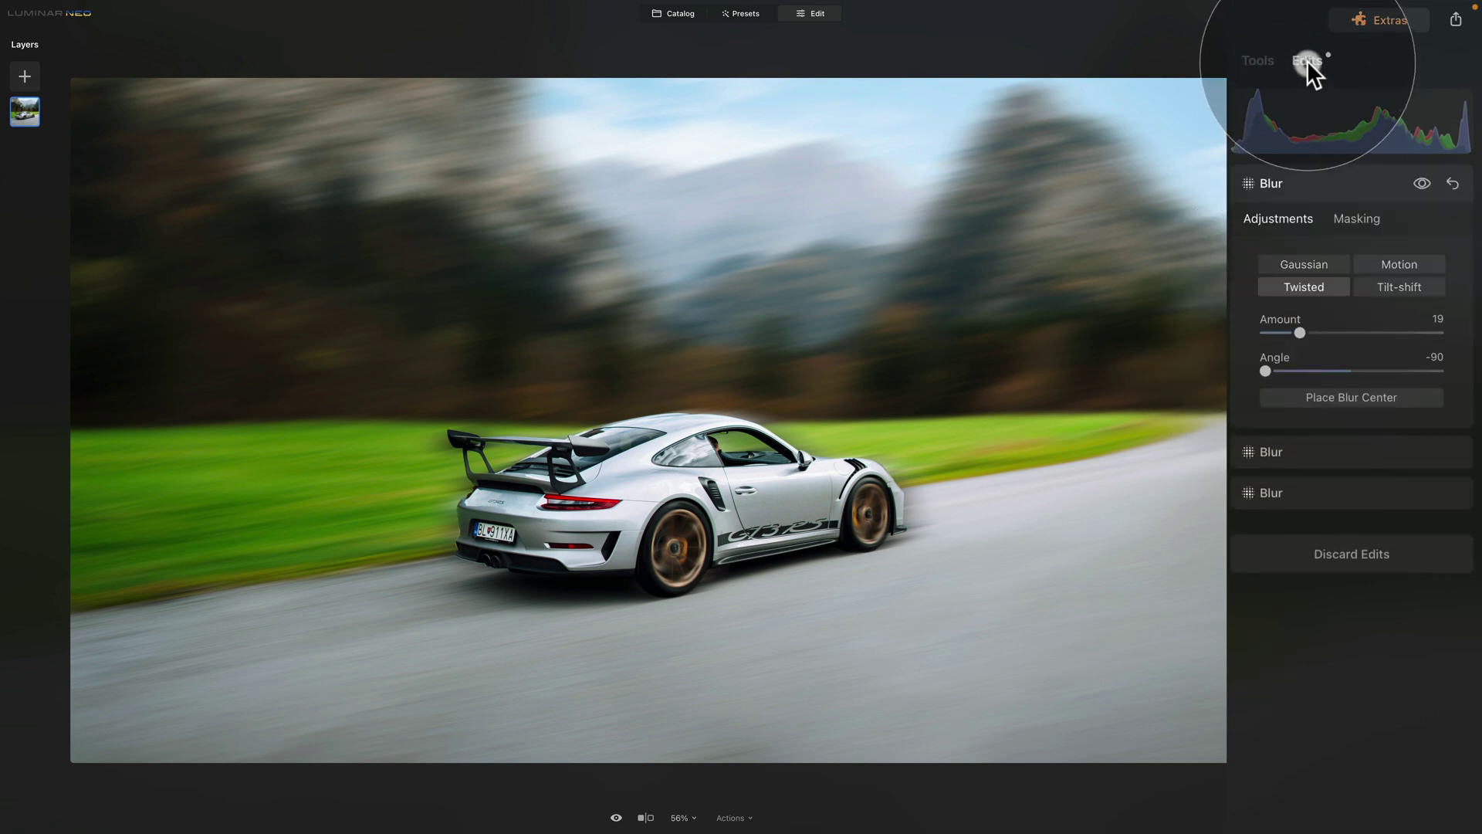
{"action": "left_click", "coordinate": [1329, 185]}
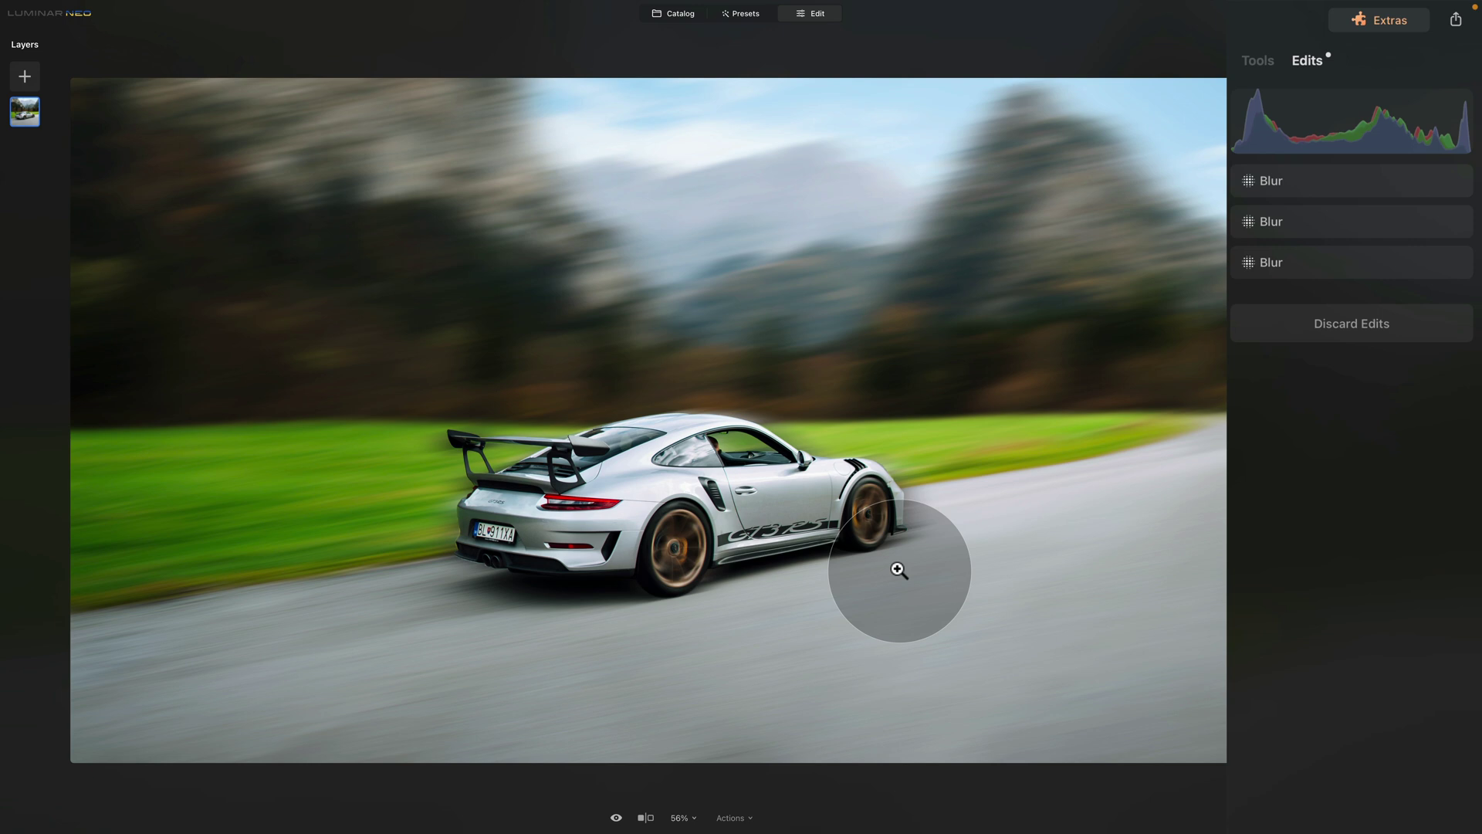
{"action": "left_click", "coordinate": [1280, 256]}
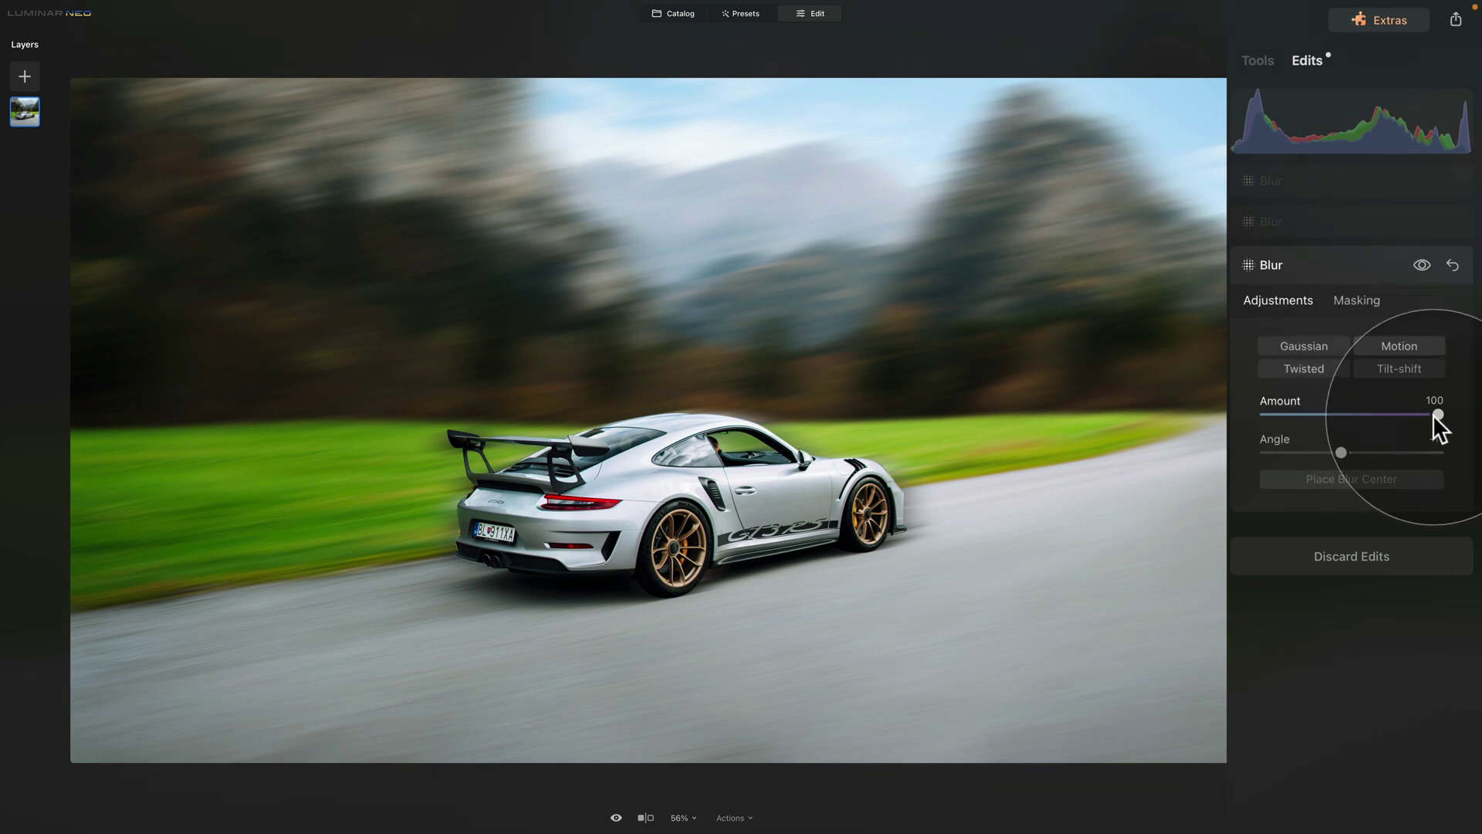
{"action": "mouse_move", "coordinate": [1435, 415]}
{"action": "left_mouse_down"}
{"action": "mouse_move", "coordinate": [1369, 417]}
{"action": "mouse_move", "coordinate": [1465, 423]}
{"action": "mouse_move", "coordinate": [1440, 401]}
{"action": "left_mouse_up"}
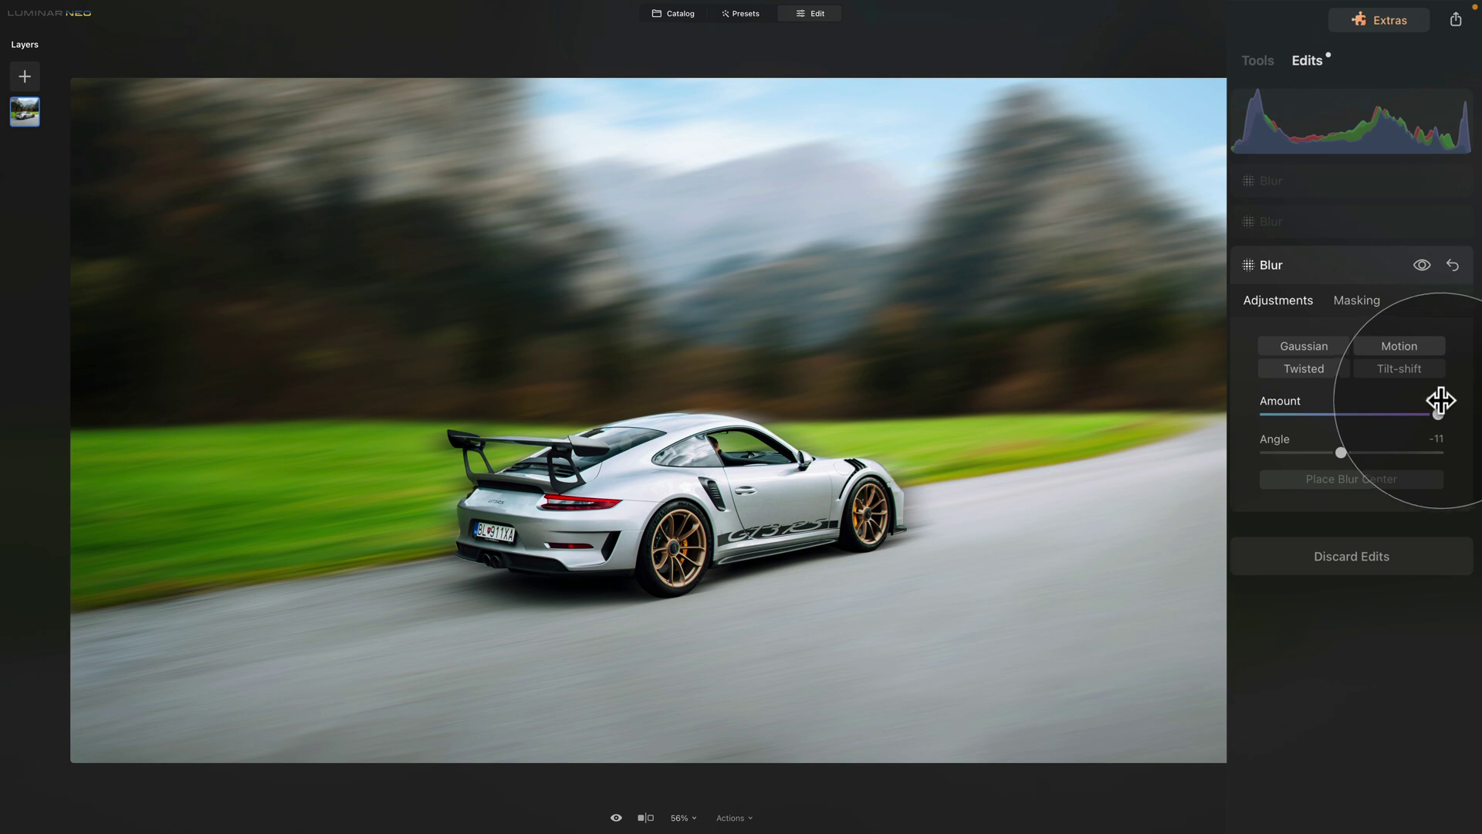
{"action": "left_click", "coordinate": [1253, 64]}
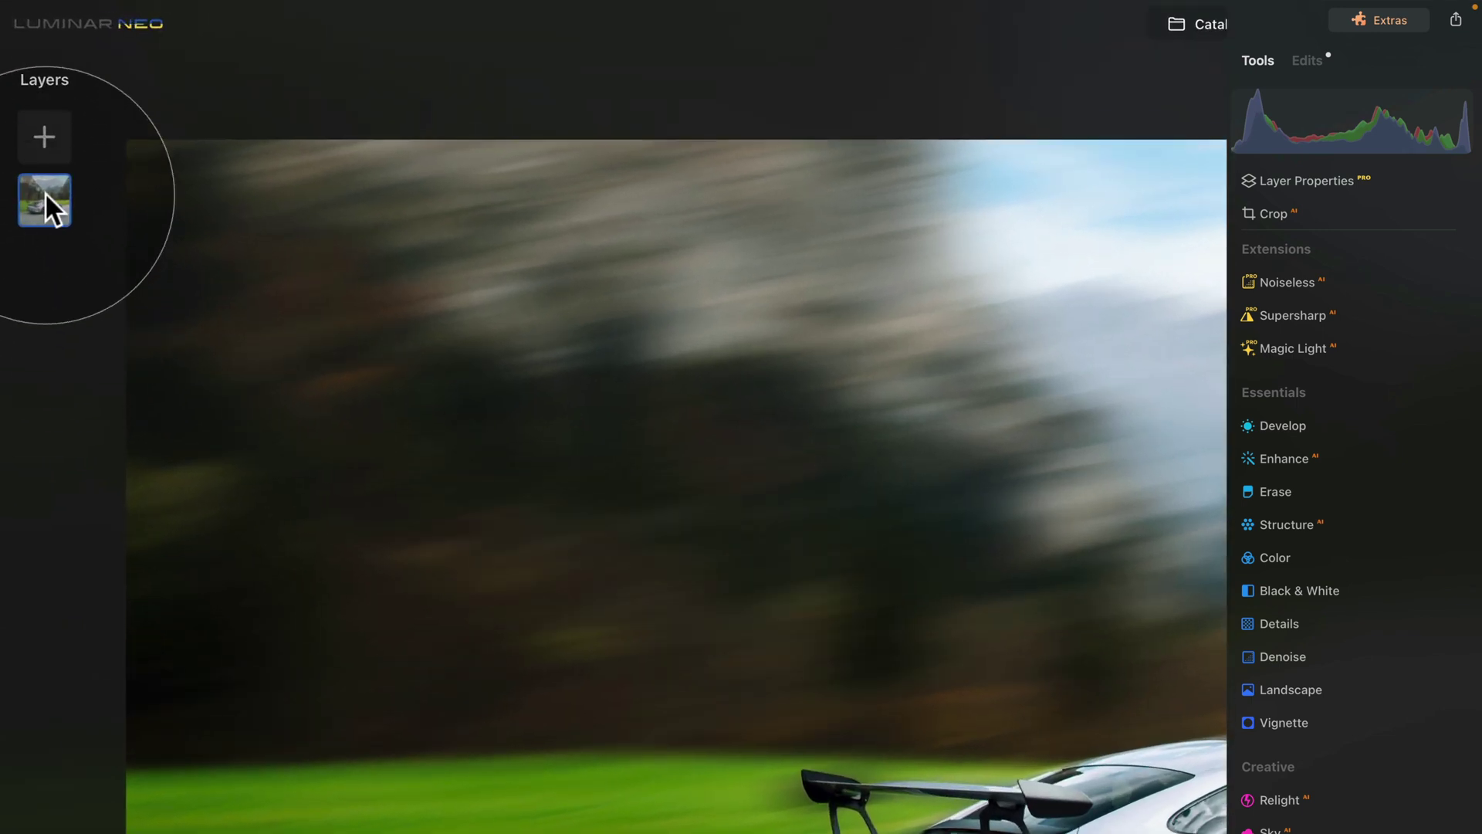
Duplicate the photo layer and blend the copy in Soft Light at 40% opacity.
{"action": "right_click", "coordinate": [44, 193]}
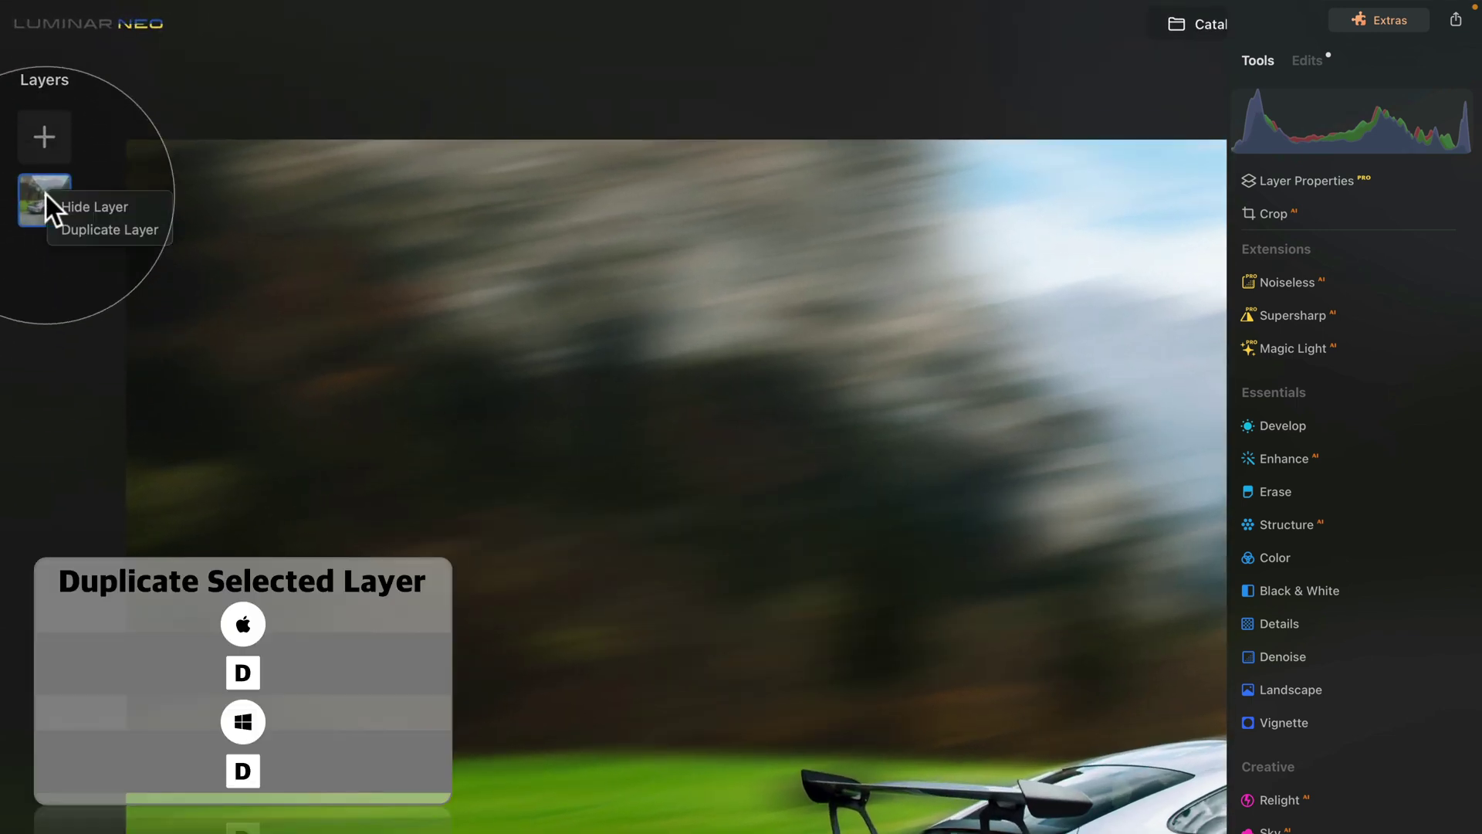
{"action": "left_click", "coordinate": [99, 230]}
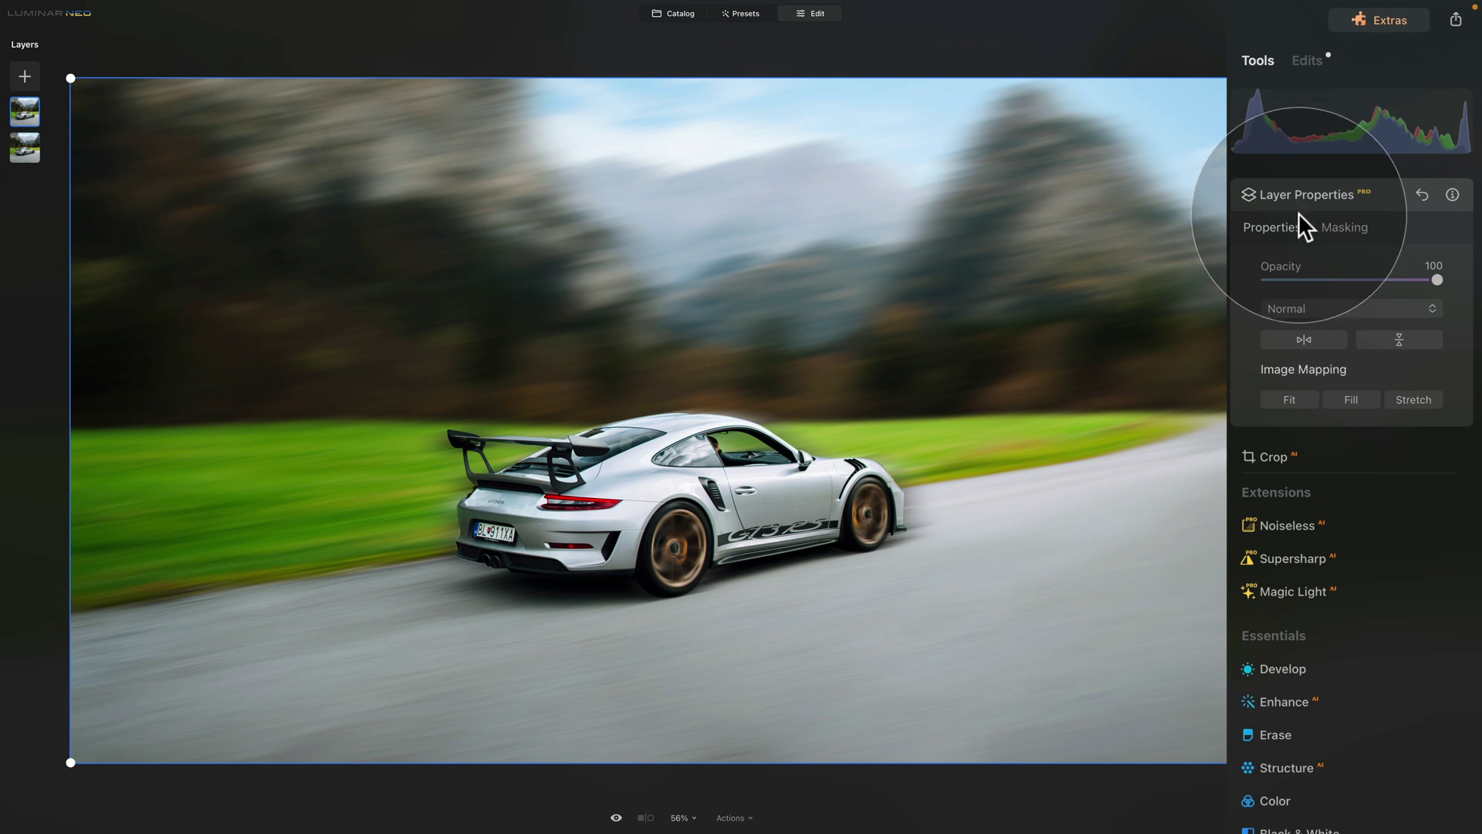
{"action": "left_click", "coordinate": [1316, 305]}
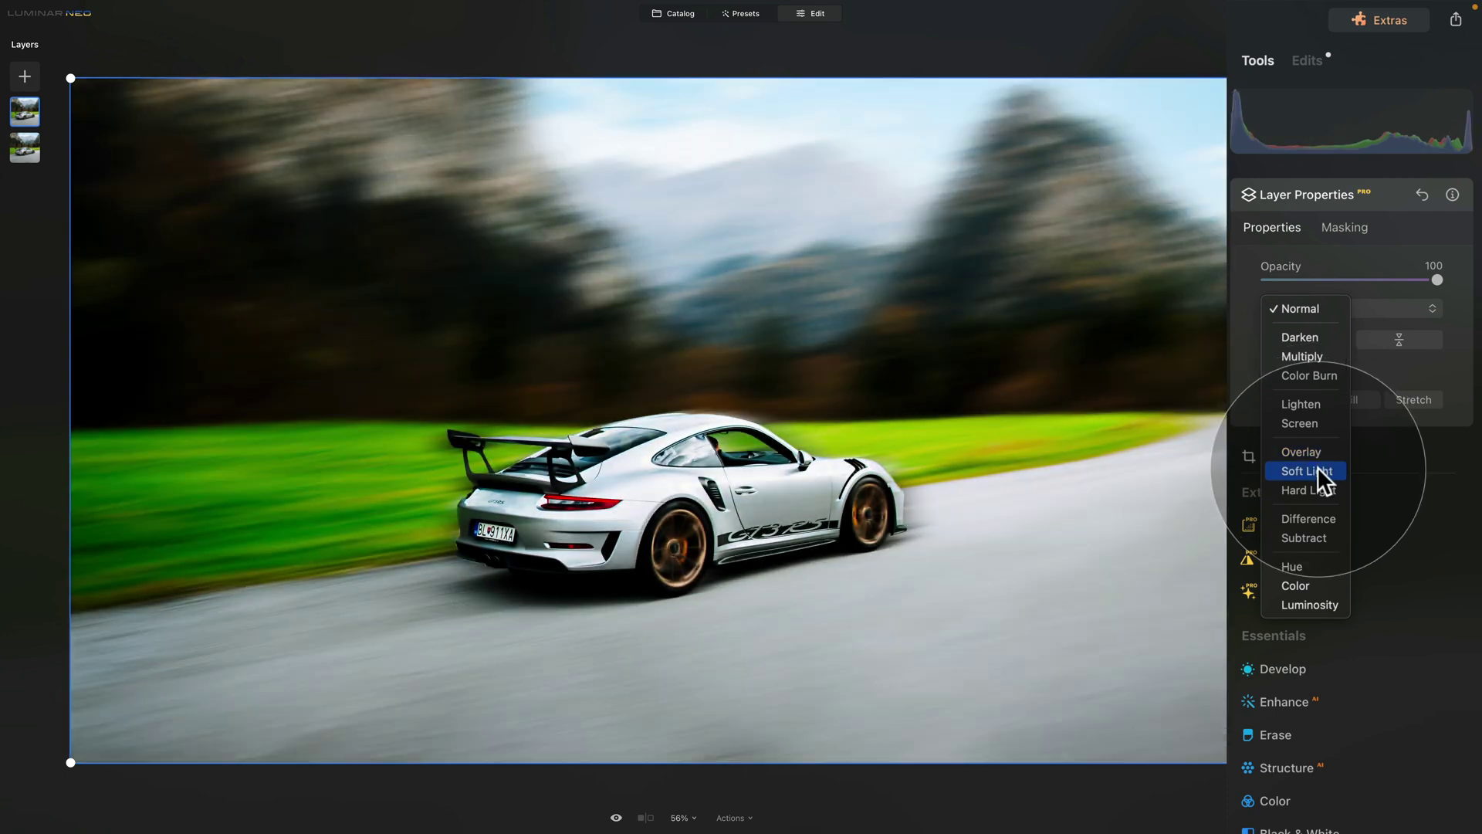
{"action": "left_click", "coordinate": [1317, 468]}
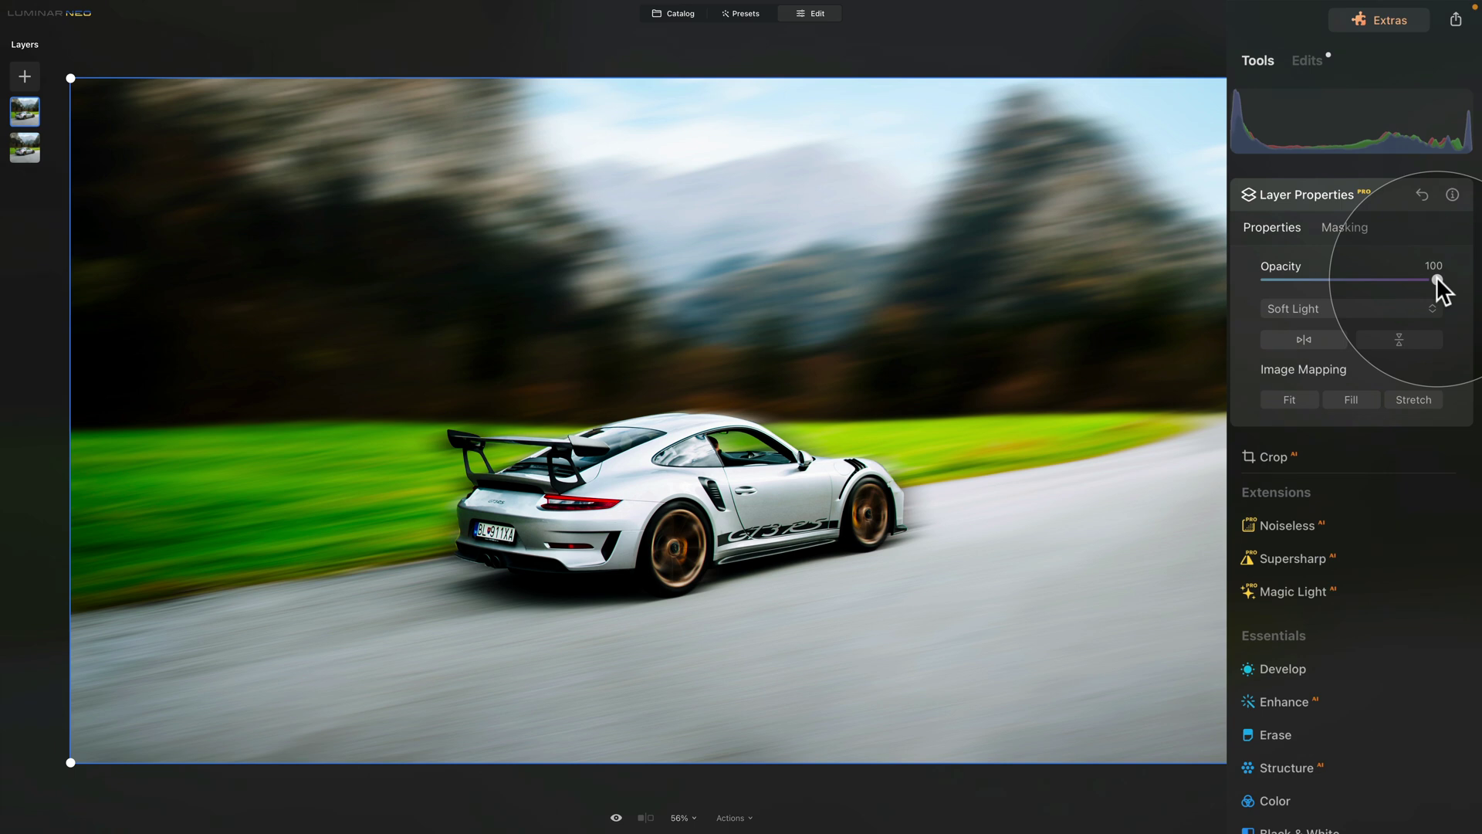
{"action": "left_click_drag", "start_coordinate": [1437, 278], "coordinate": [1332, 289]}
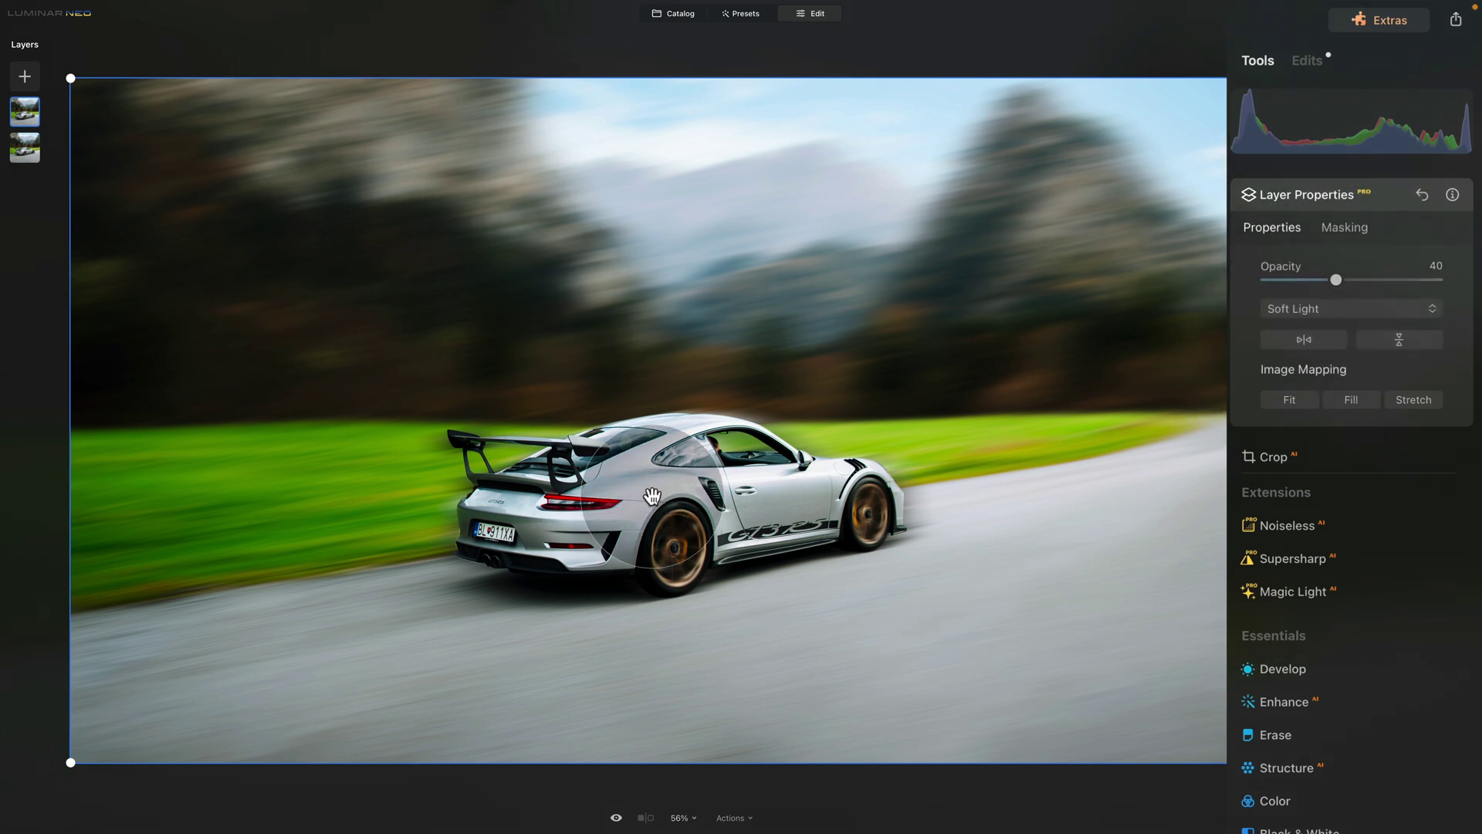
{"action": "left_click", "coordinate": [800, 415]}
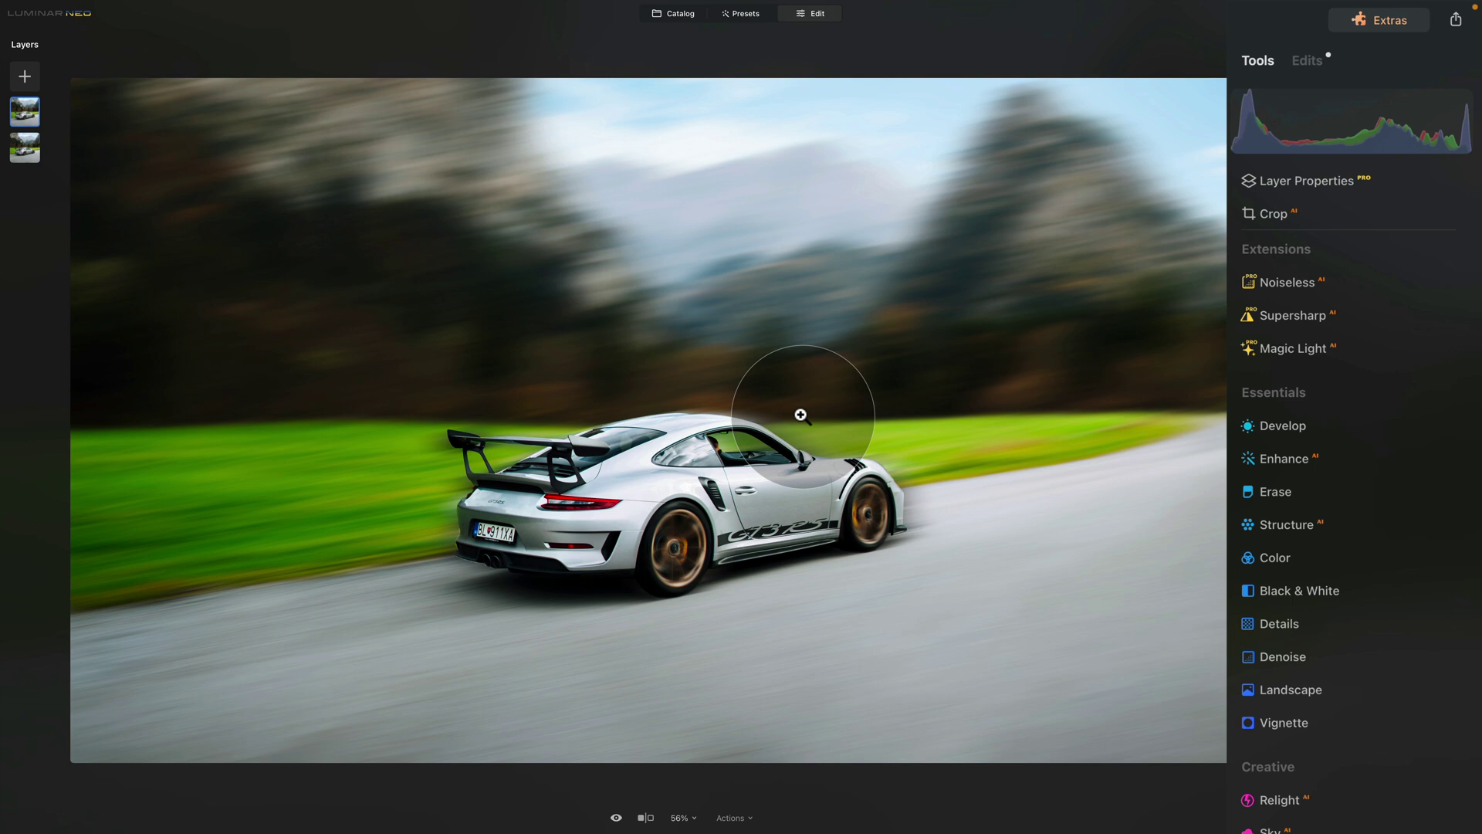
{"action": "left_click", "coordinate": [618, 817]}
{"action": "left_click", "coordinate": [618, 817]}
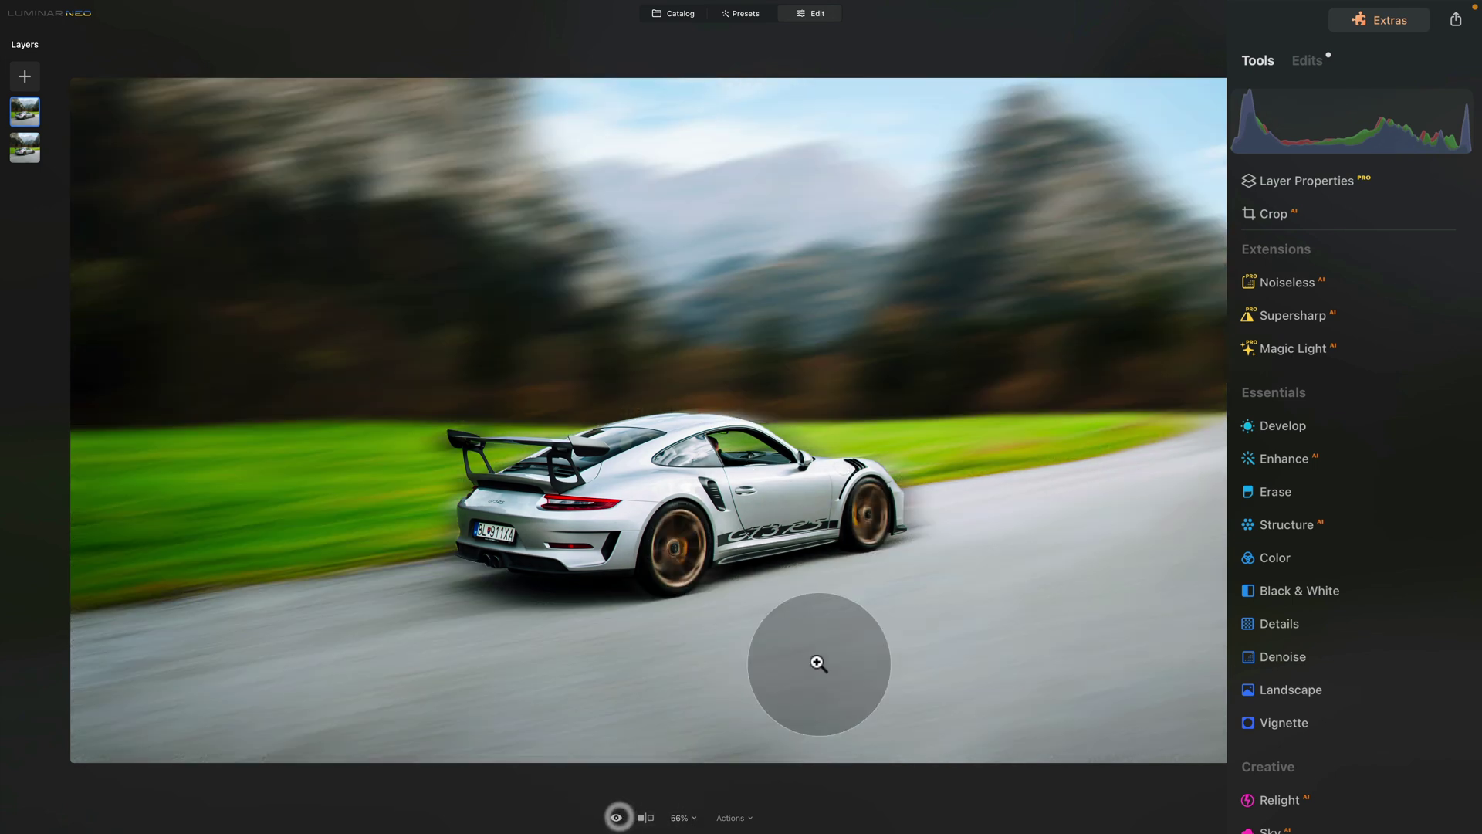